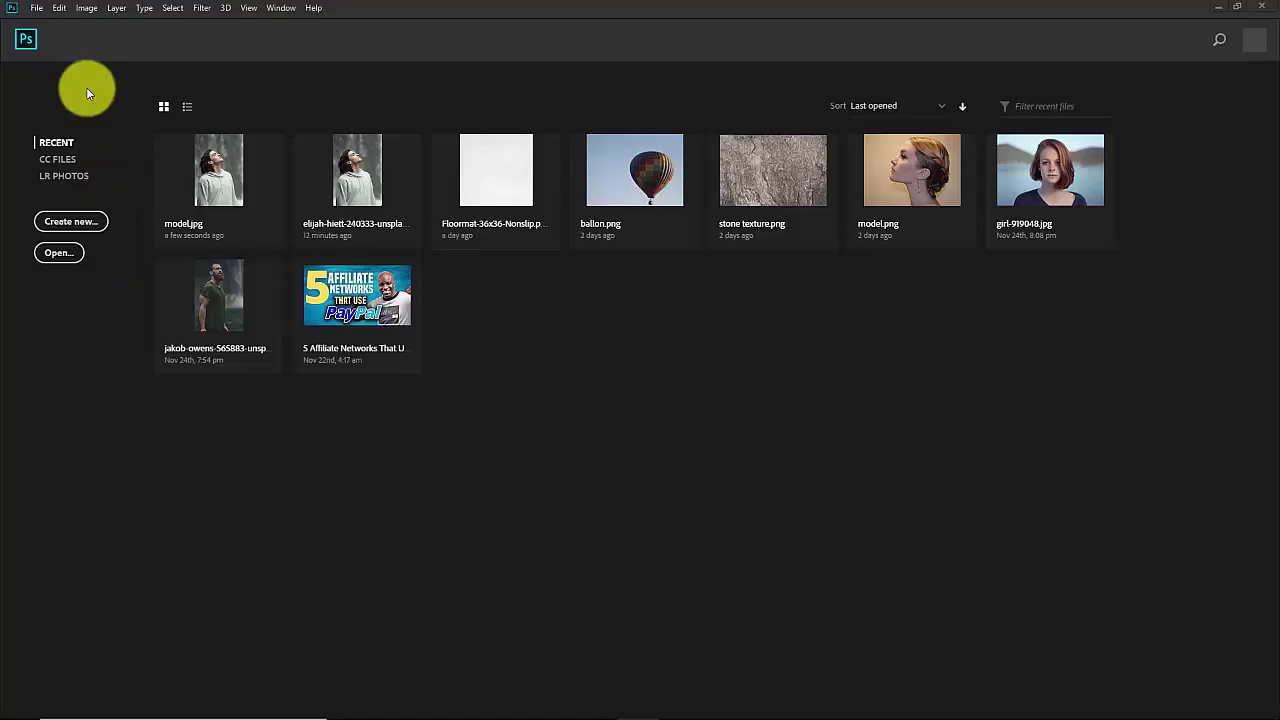
Open the 'model' photo from the Desktop > tutorial folder
{"action": "left_click", "coordinate": [36, 8]}
{"action": "left_click", "coordinate": [59, 40]}
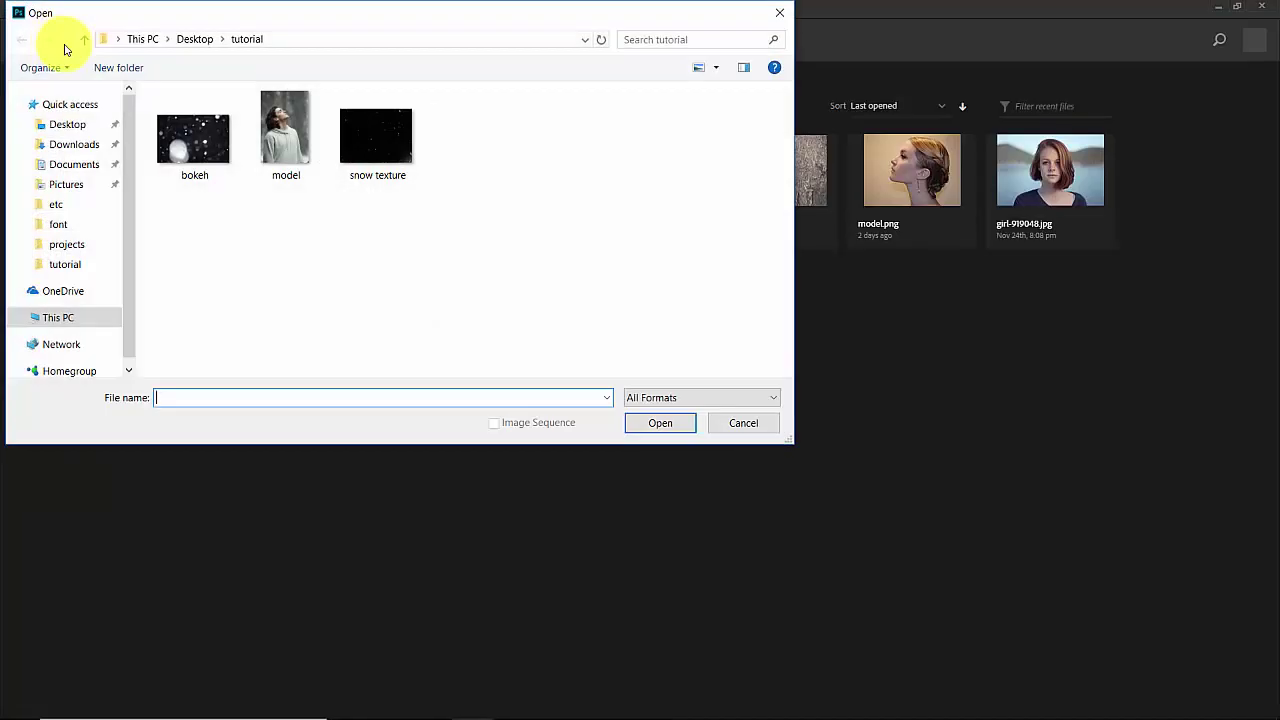
{"action": "left_click", "coordinate": [282, 148]}
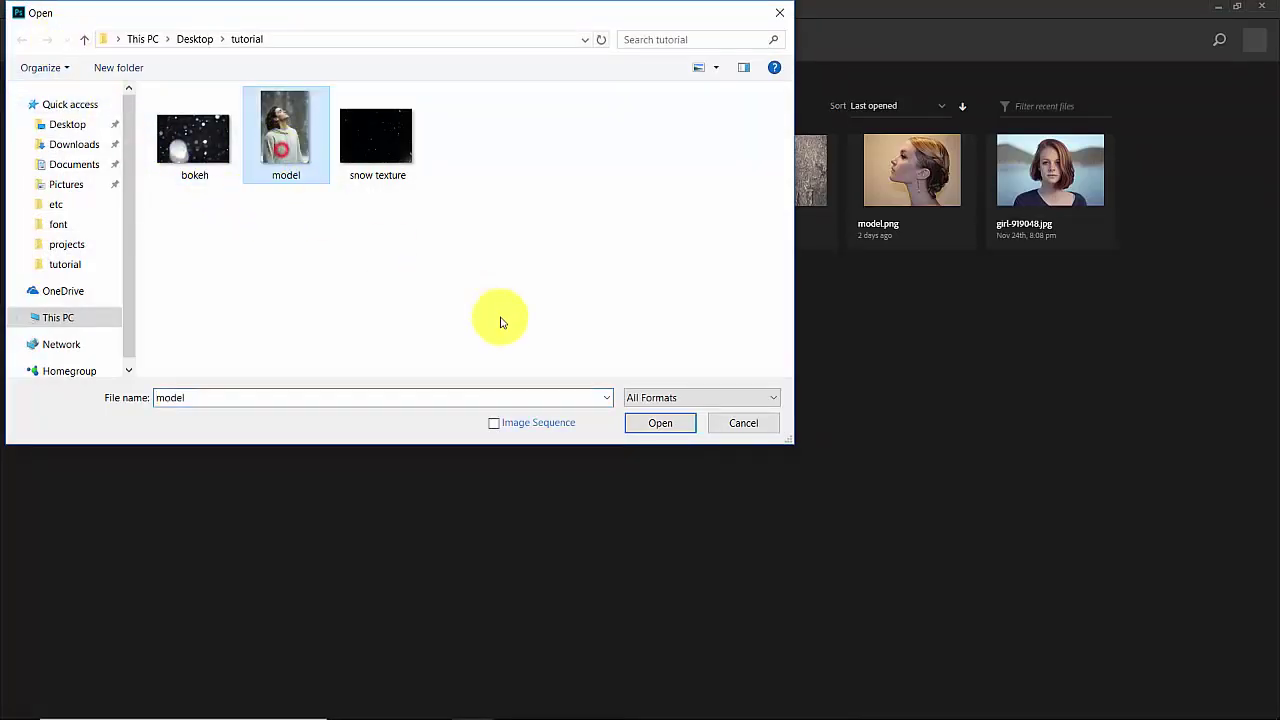
{"action": "left_click", "coordinate": [660, 422]}
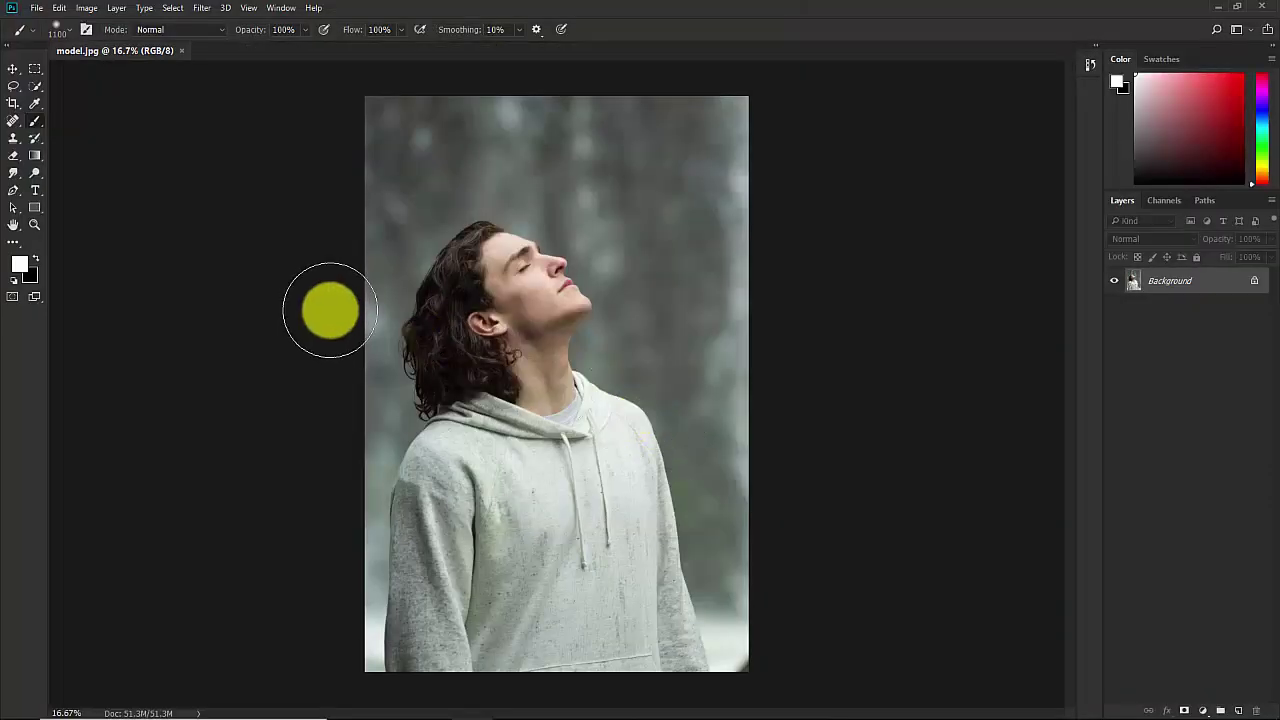
Paint a first Quick Selection over the man with a 50 px brush
{"action": "left_click", "coordinate": [13, 68]}
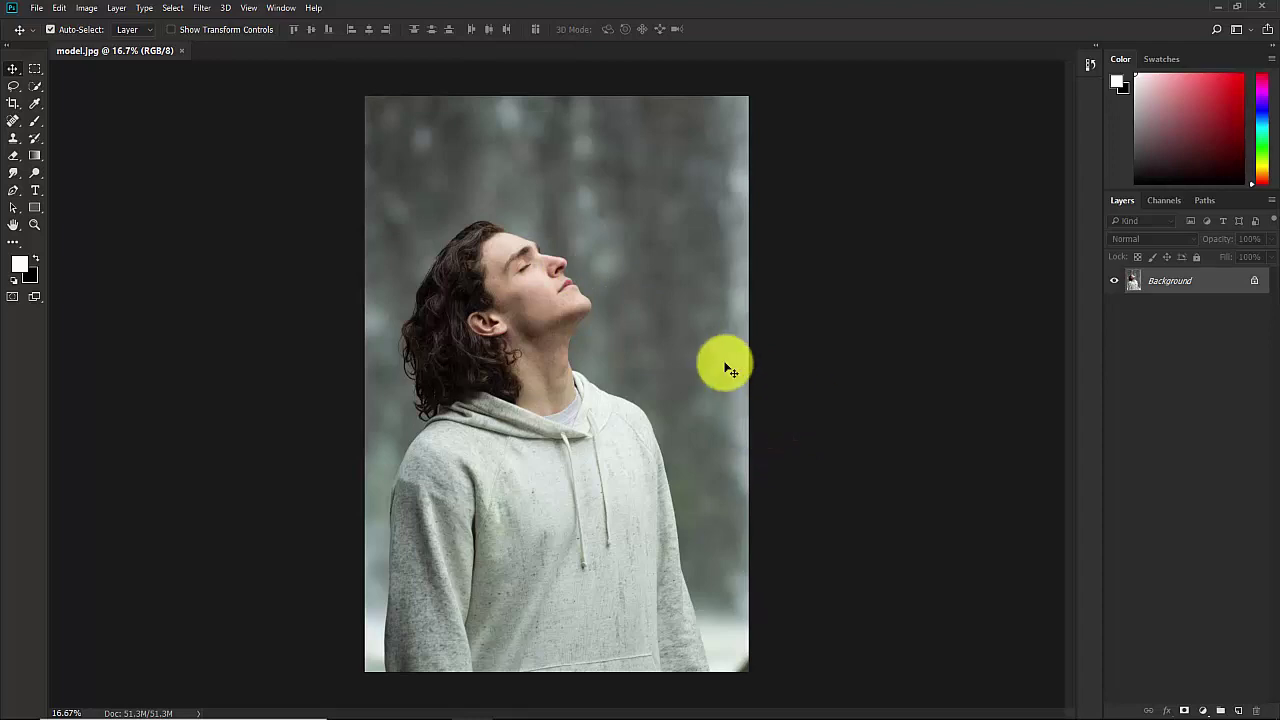
{"action": "left_click", "coordinate": [33, 89]}
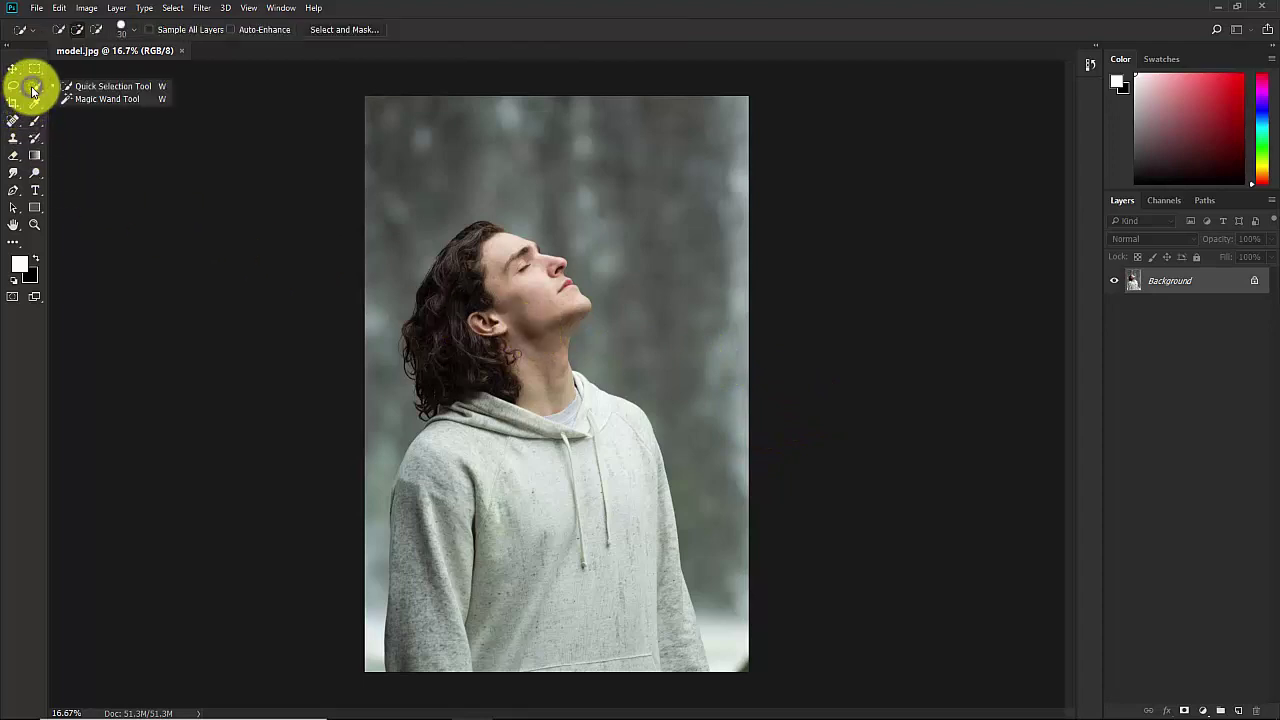
{"action": "left_click", "coordinate": [102, 86]}
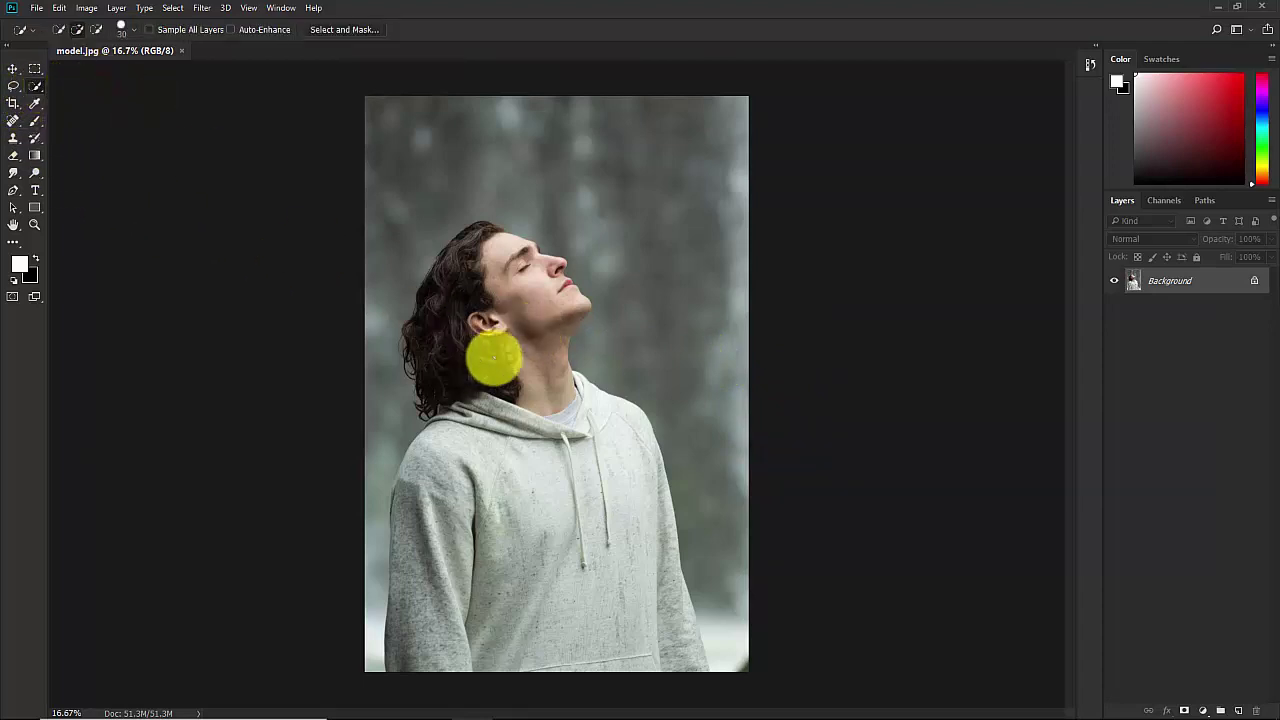
{"action": "key", "text": "bracketright"}
{"action": "key", "text": "bracketright"}
{"action": "key", "text": "bracketright"}
{"action": "mouse_move", "coordinate": [496, 320]}
{"action": "left_mouse_down"}
{"action": "mouse_move", "coordinate": [505, 352]}
{"action": "mouse_move", "coordinate": [485, 362]}
{"action": "mouse_move", "coordinate": [457, 345]}
{"action": "mouse_move", "coordinate": [495, 270]}
{"action": "left_mouse_up"}
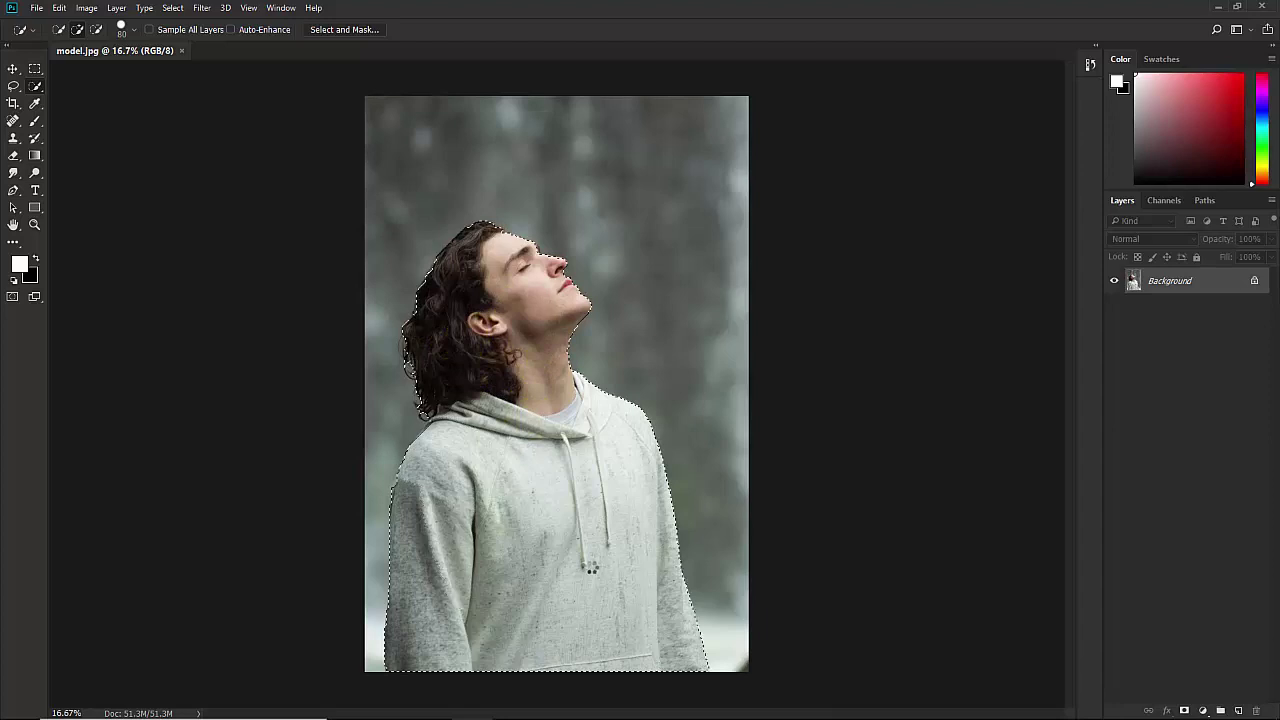
Refine the hoodie edge with a 15 px brush and add the missed hair patch
{"action": "key", "text": "ctrl+plus"}
{"action": "key", "text": "ctrl+plus"}
{"action": "scroll", "coordinate": [500, 450], "scroll_direction": "down", "scroll_amount": 4}
{"action": "scroll", "coordinate": [500, 450], "scroll_direction": "left", "scroll_amount": 2}
{"action": "key", "text": "bracketleft"}
{"action": "key", "text": "bracketleft"}
{"action": "key", "text": "bracketleft"}
{"action": "key", "text": "bracketleft"}
{"action": "key", "text": "bracketleft"}
{"action": "key", "text": "bracketleft"}
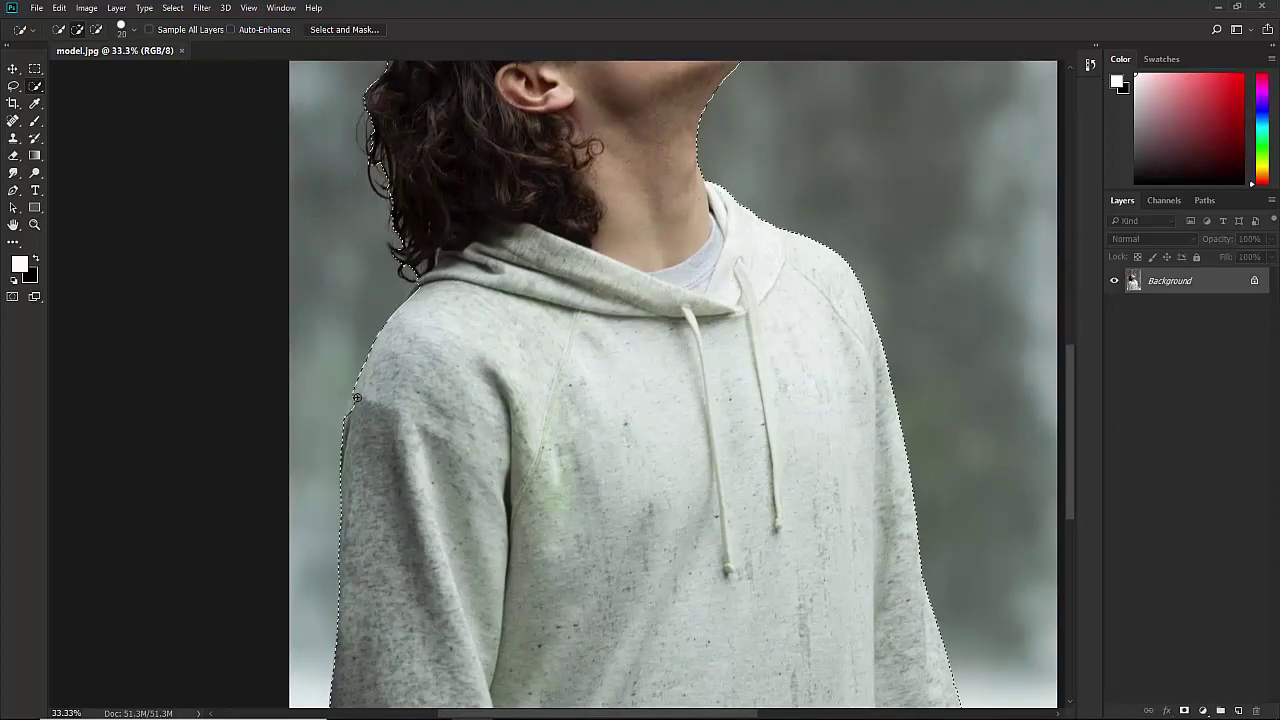
{"action": "key", "text": "bracketleft"}
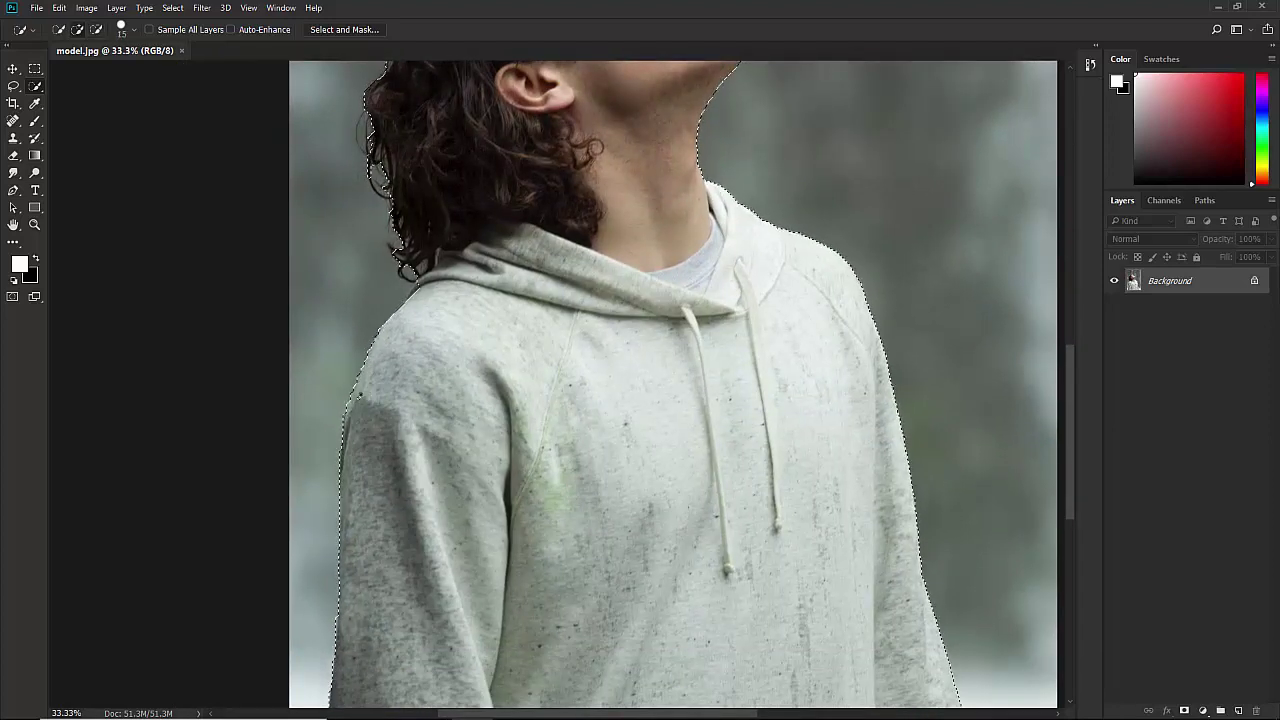
{"action": "scroll", "coordinate": [517, 363], "scroll_direction": "up", "scroll_amount": 5}
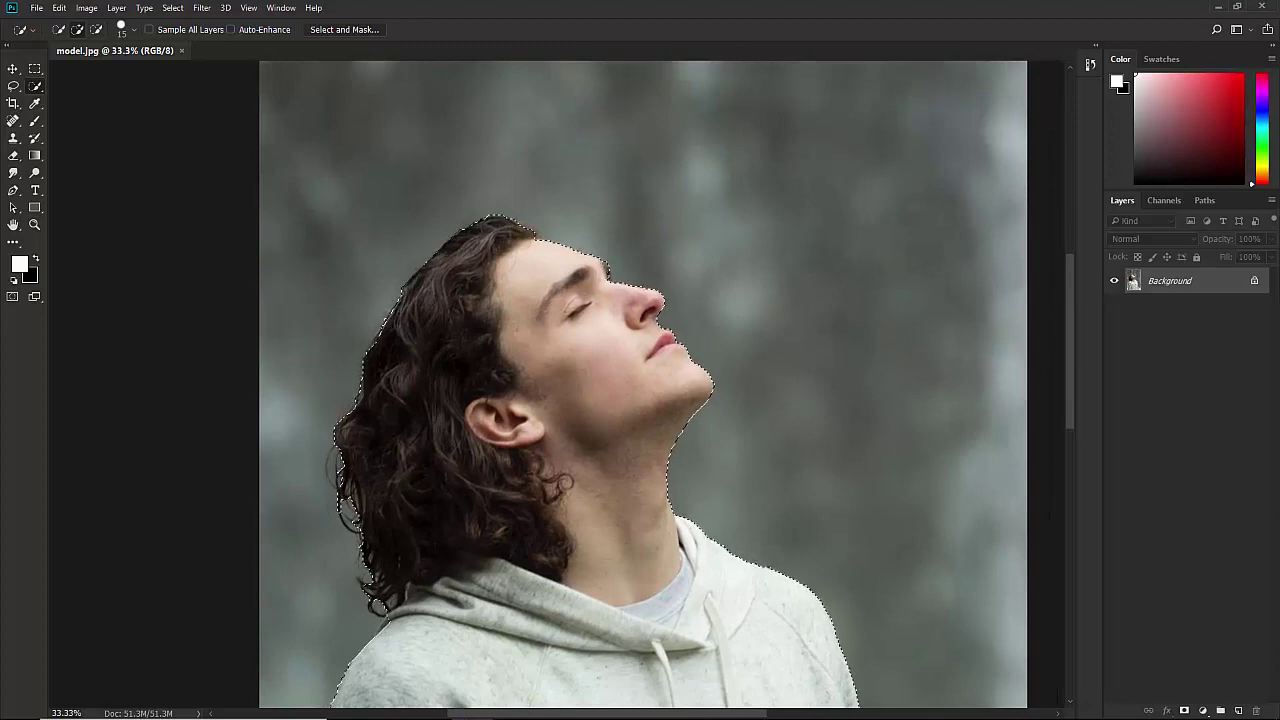
{"action": "scroll", "coordinate": [523, 106], "scroll_direction": "down", "scroll_amount": 6}
{"action": "key", "text": "ctrl+minus"}
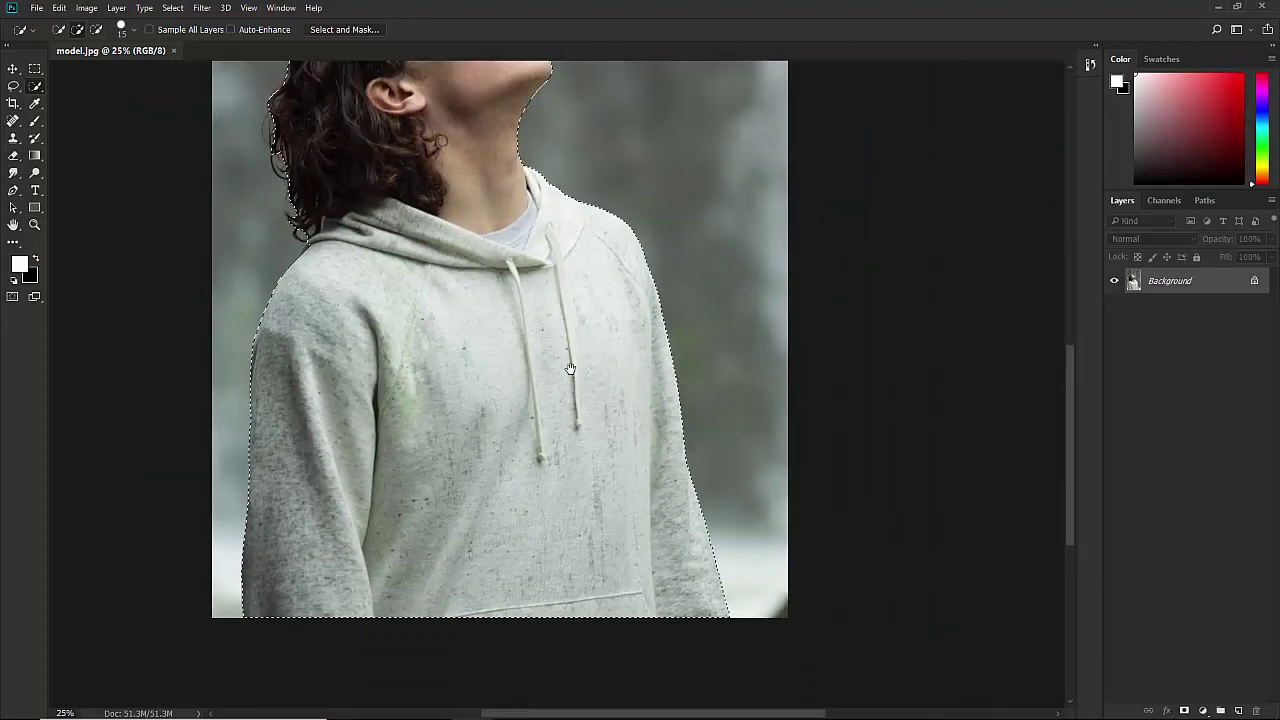
{"action": "key", "text": "ctrl+minus"}
{"action": "left_click", "coordinate": [488, 302]}
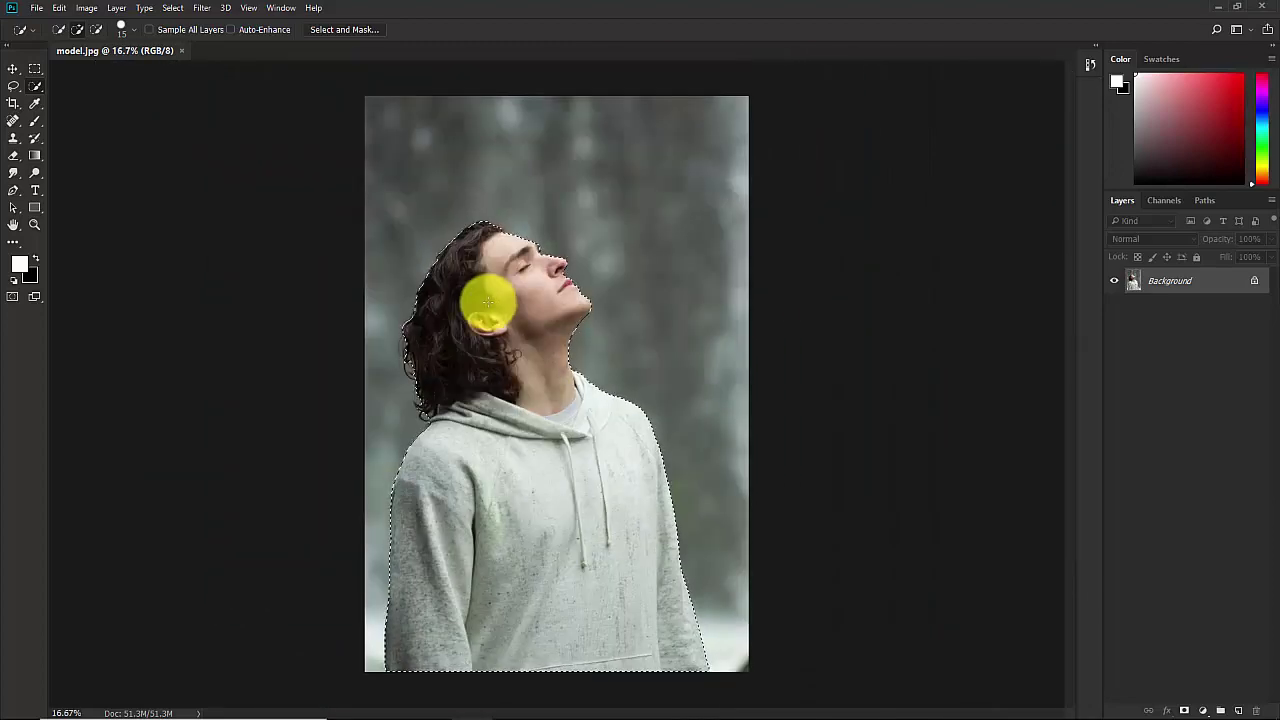
Preview the selection in Select and Mask On Black at 100% opacity
{"action": "left_click", "coordinate": [342, 30]}
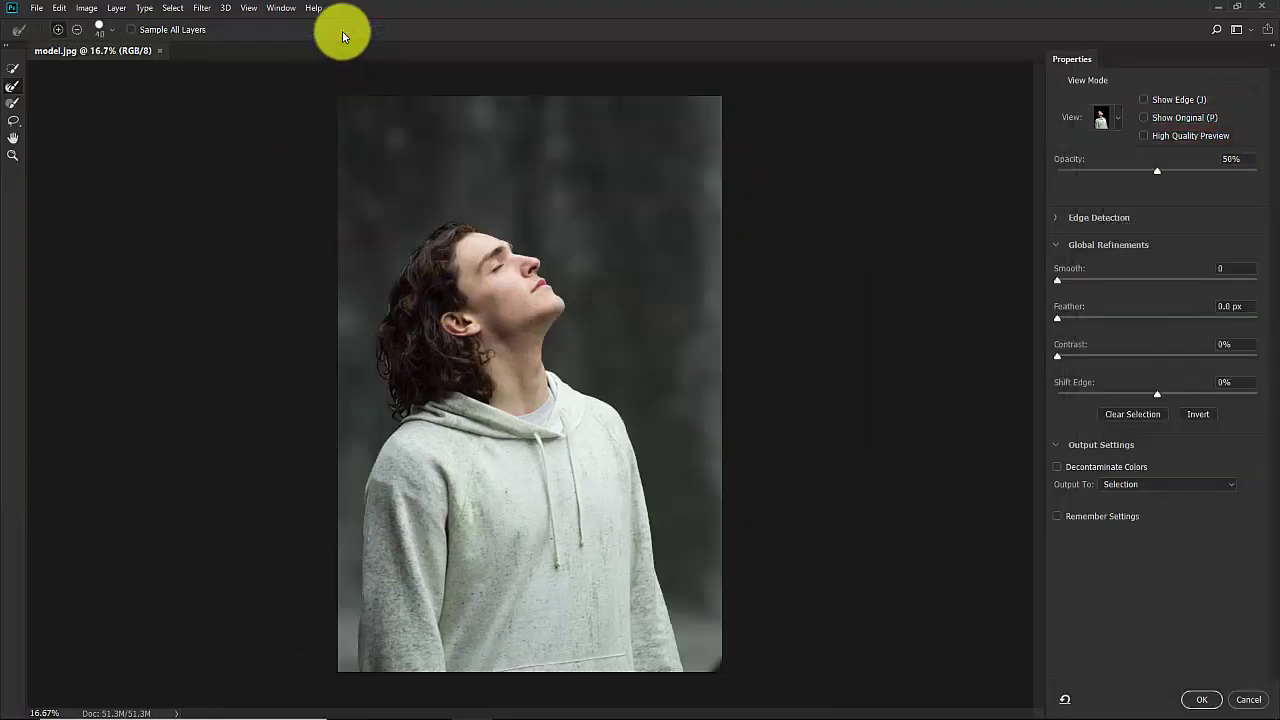
{"action": "left_click", "coordinate": [1118, 120]}
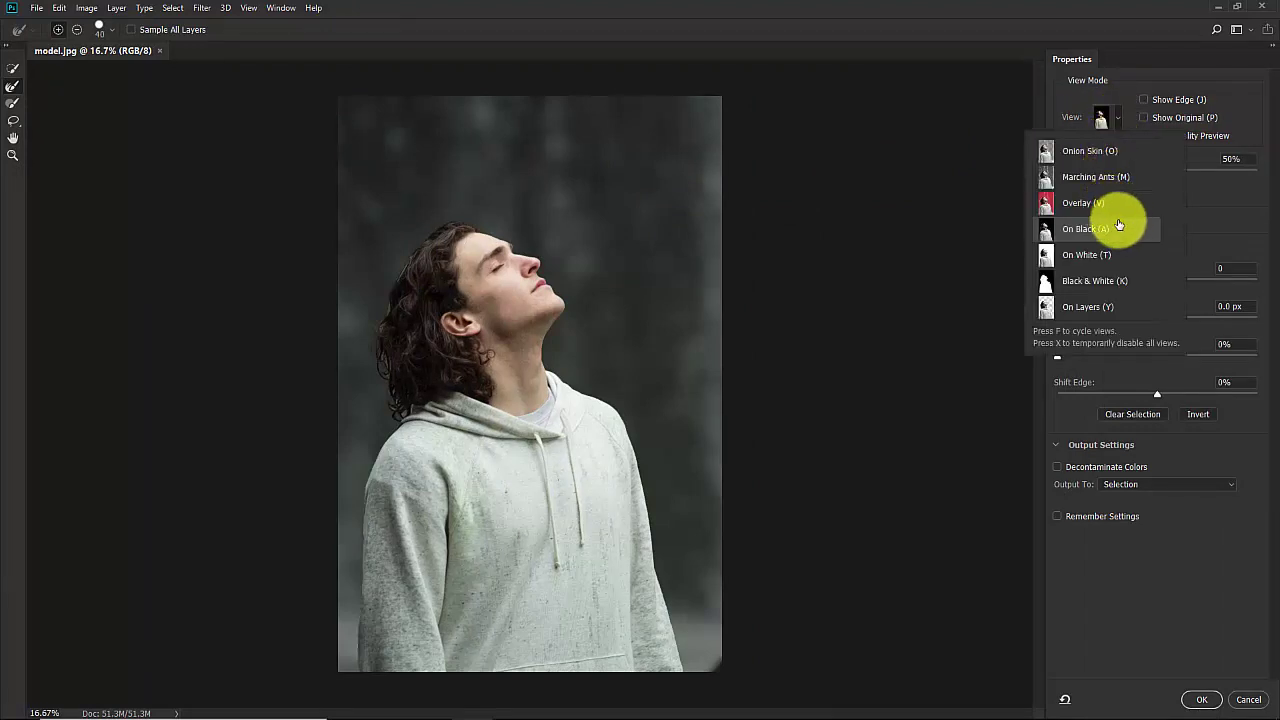
{"action": "left_click", "coordinate": [1118, 121]}
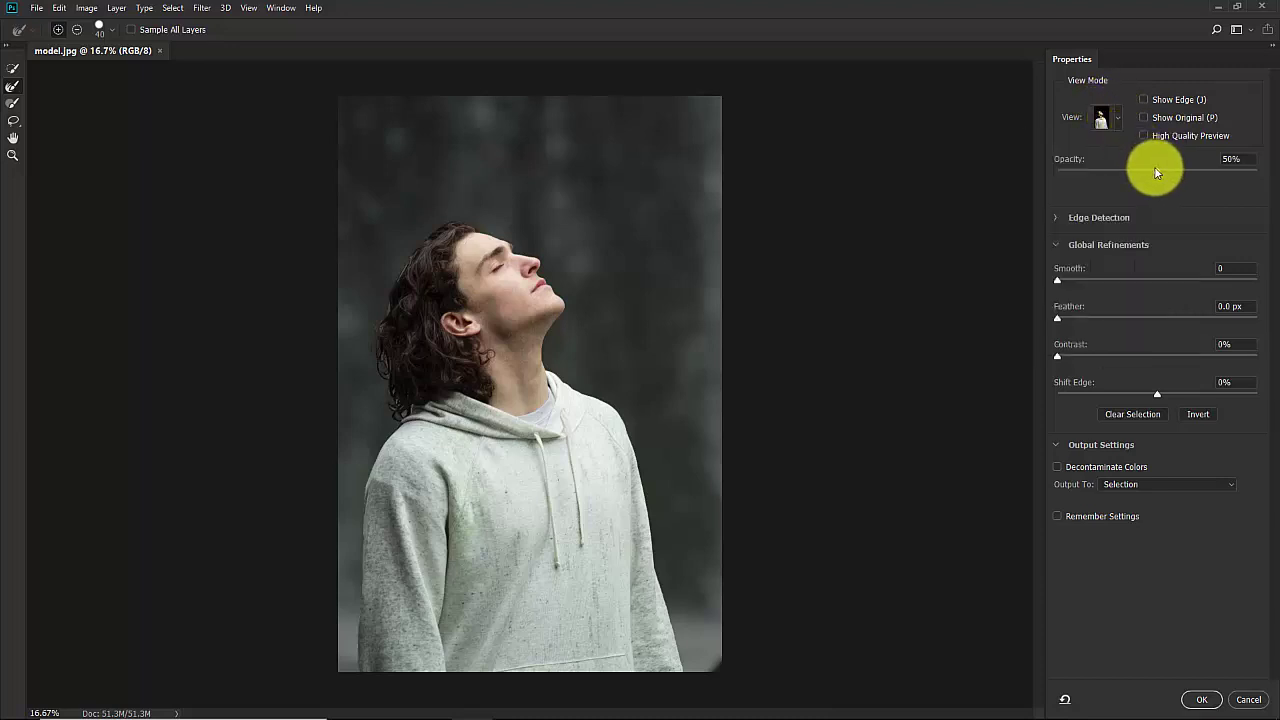
{"action": "left_click_drag", "start_coordinate": [1166, 170], "coordinate": [1266, 170]}
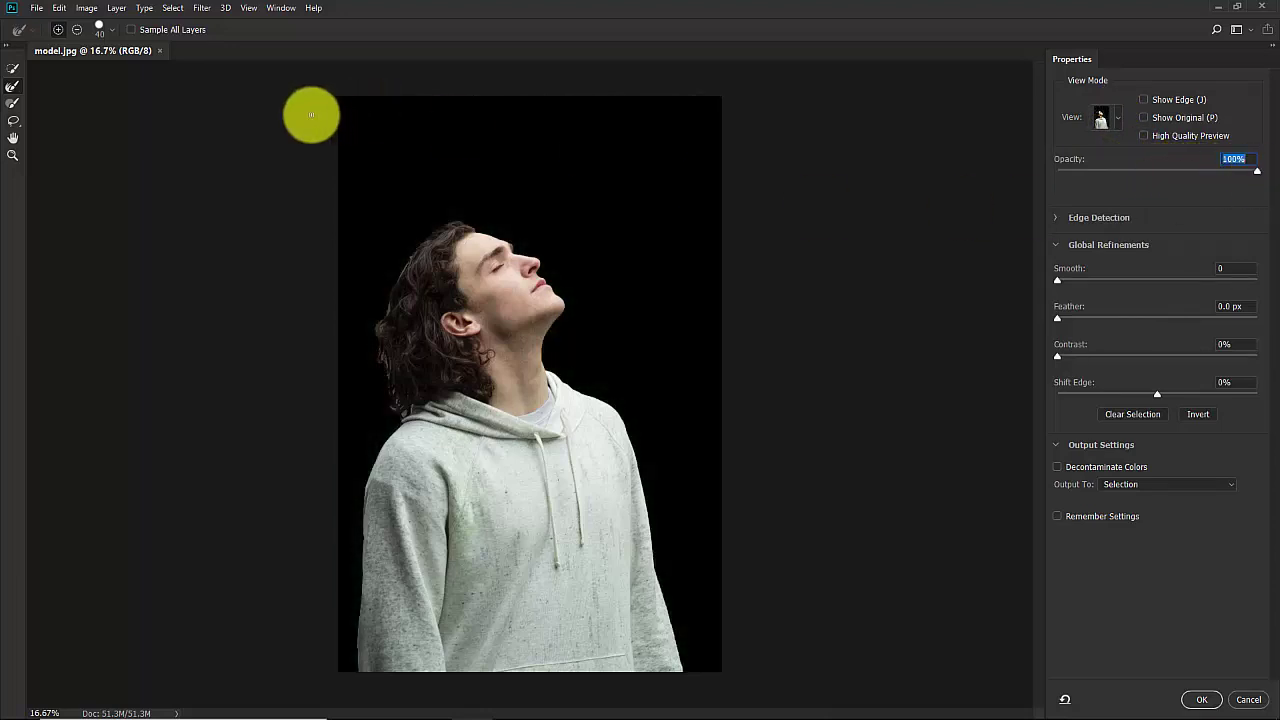
Brush along the curly hair edge with a 90 px Refine Edge Brush
{"action": "left_click", "coordinate": [10, 88]}
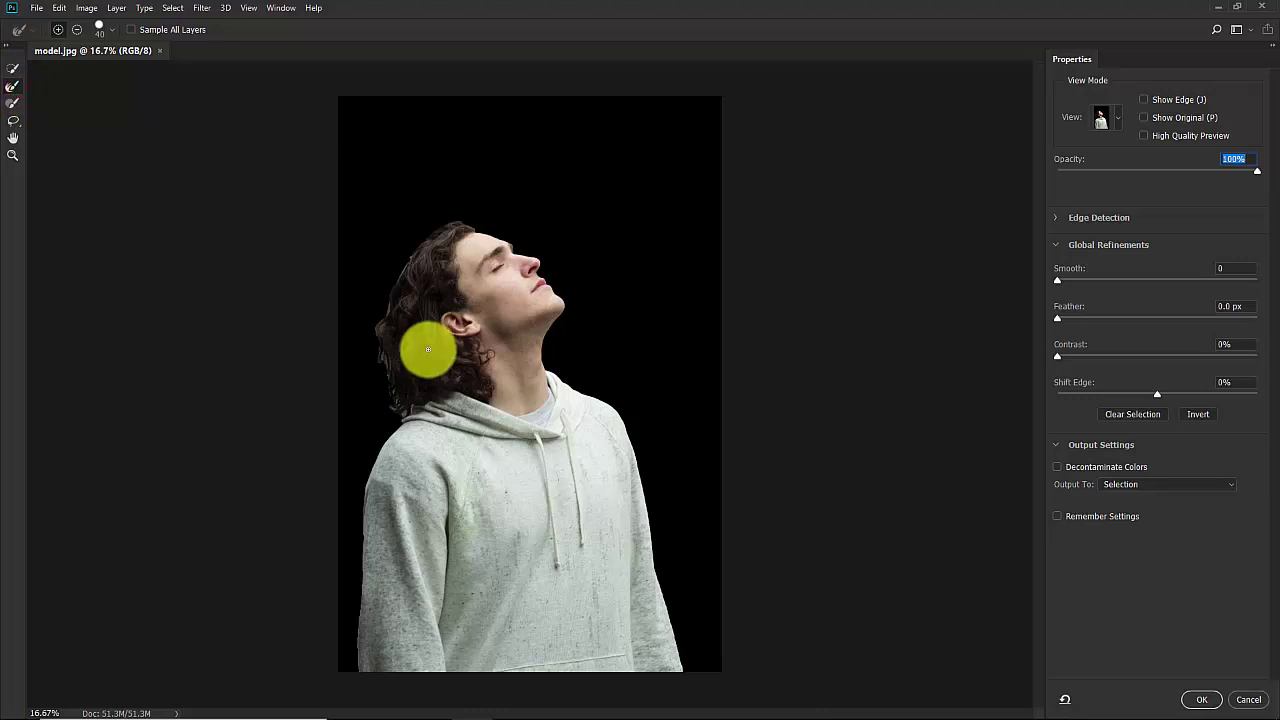
{"action": "key", "text": "ctrl+plus"}
{"action": "key", "text": "ctrl+plus"}
{"action": "left_click_drag", "start_coordinate": [350, 367], "coordinate": [417, 371]}
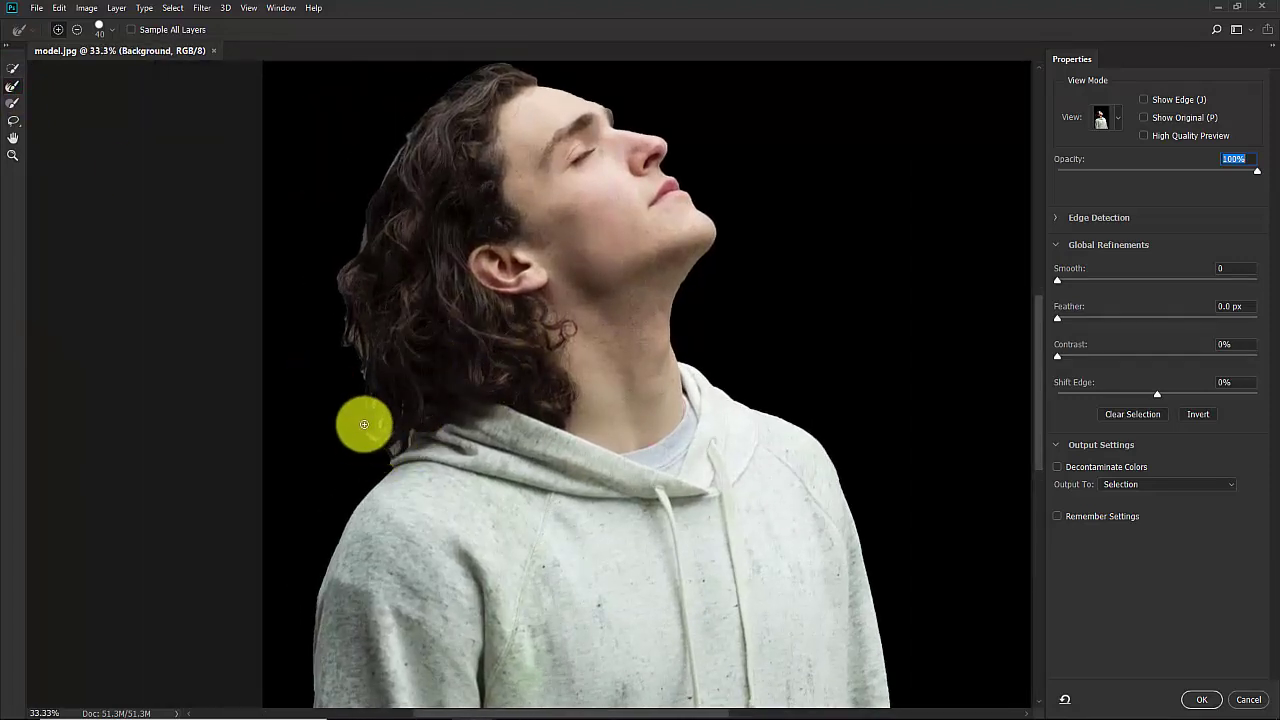
{"action": "key", "text": "bracketright"}
{"action": "key", "text": "bracketright"}
{"action": "key", "text": "bracketright"}
{"action": "key", "text": "bracketright"}
{"action": "key", "text": "bracketright"}
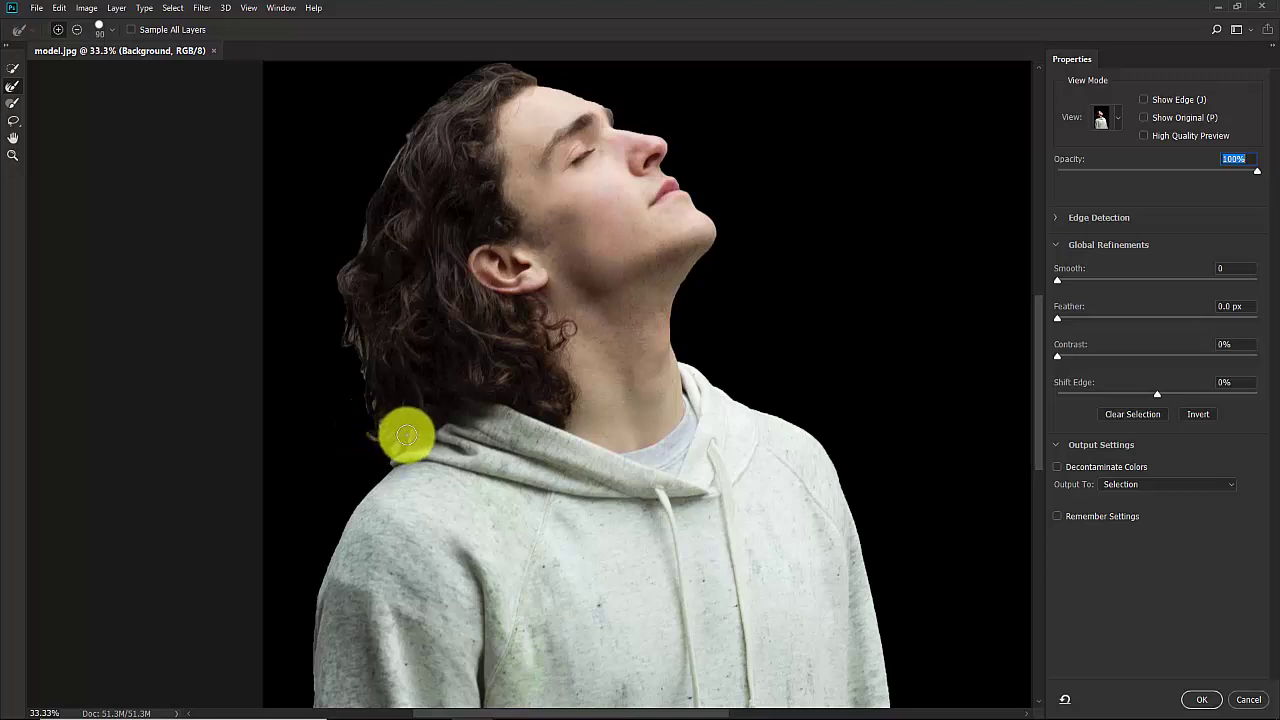
{"action": "mouse_move", "coordinate": [410, 436]}
{"action": "left_mouse_down"}
{"action": "mouse_move", "coordinate": [391, 443]}
{"action": "mouse_move", "coordinate": [360, 371]}
{"action": "mouse_move", "coordinate": [380, 403]}
{"action": "mouse_move", "coordinate": [346, 303]}
{"action": "mouse_move", "coordinate": [363, 357]}
{"action": "mouse_move", "coordinate": [366, 237]}
{"action": "mouse_move", "coordinate": [346, 271]}
{"action": "mouse_move", "coordinate": [372, 245]}
{"action": "mouse_move", "coordinate": [386, 151]}
{"action": "mouse_move", "coordinate": [431, 102]}
{"action": "left_mouse_up"}
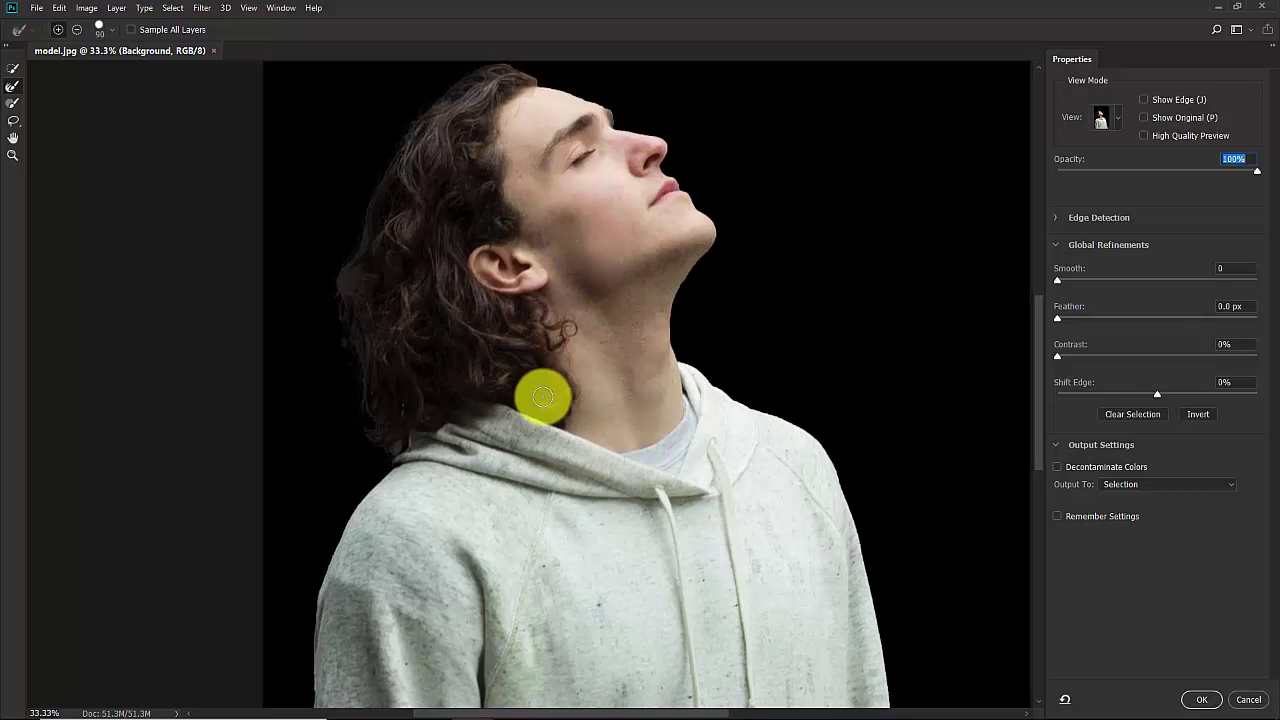
{"action": "scroll", "coordinate": [542, 397], "scroll_direction": "down", "scroll_amount": 2}
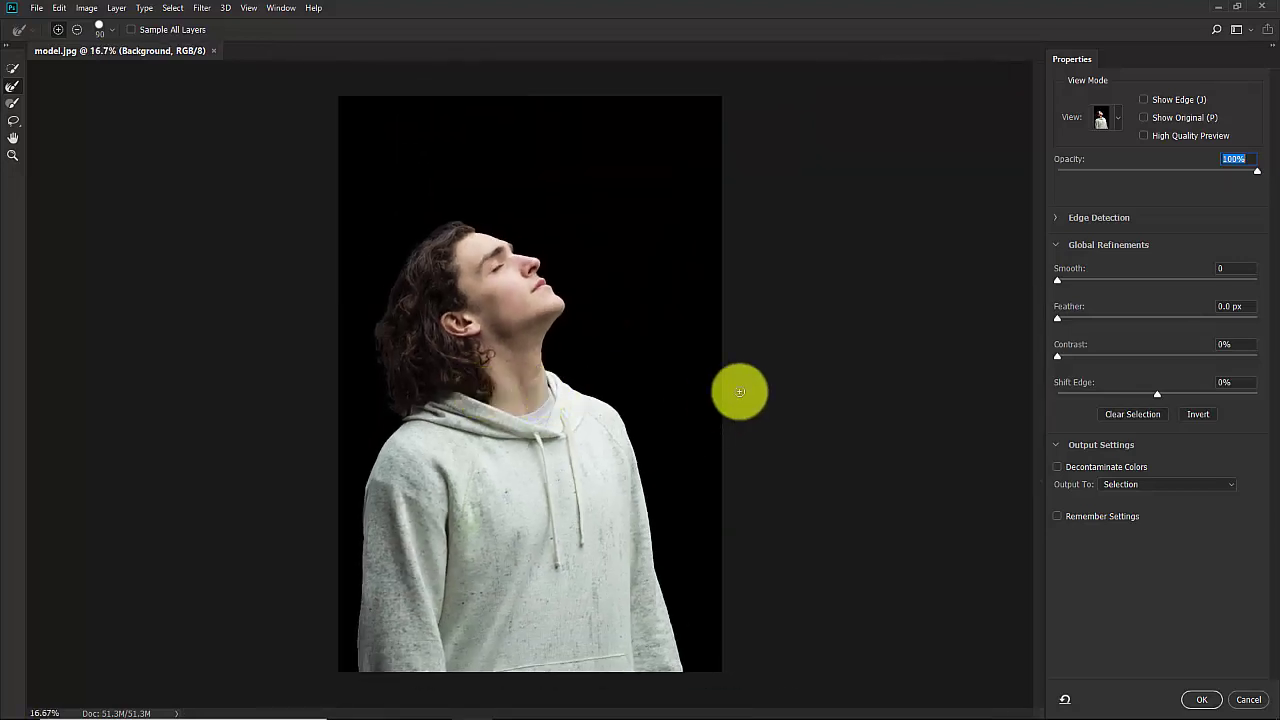
Apply Smooth 18, Contrast 14%, Decontaminate Colors and output to a new layer
{"action": "left_click", "coordinate": [1057, 281]}
{"action": "left_click_drag", "start_coordinate": [1069, 283], "coordinate": [1087, 285]}
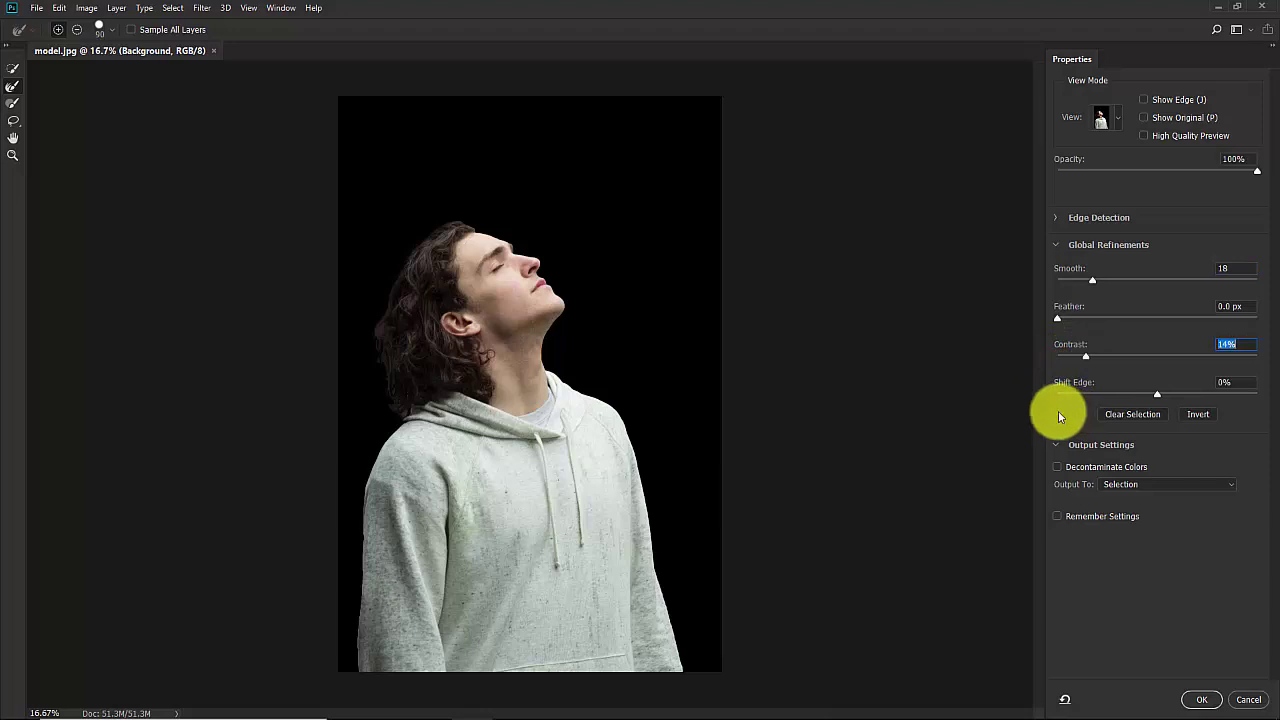
{"action": "left_click", "coordinate": [1056, 467]}
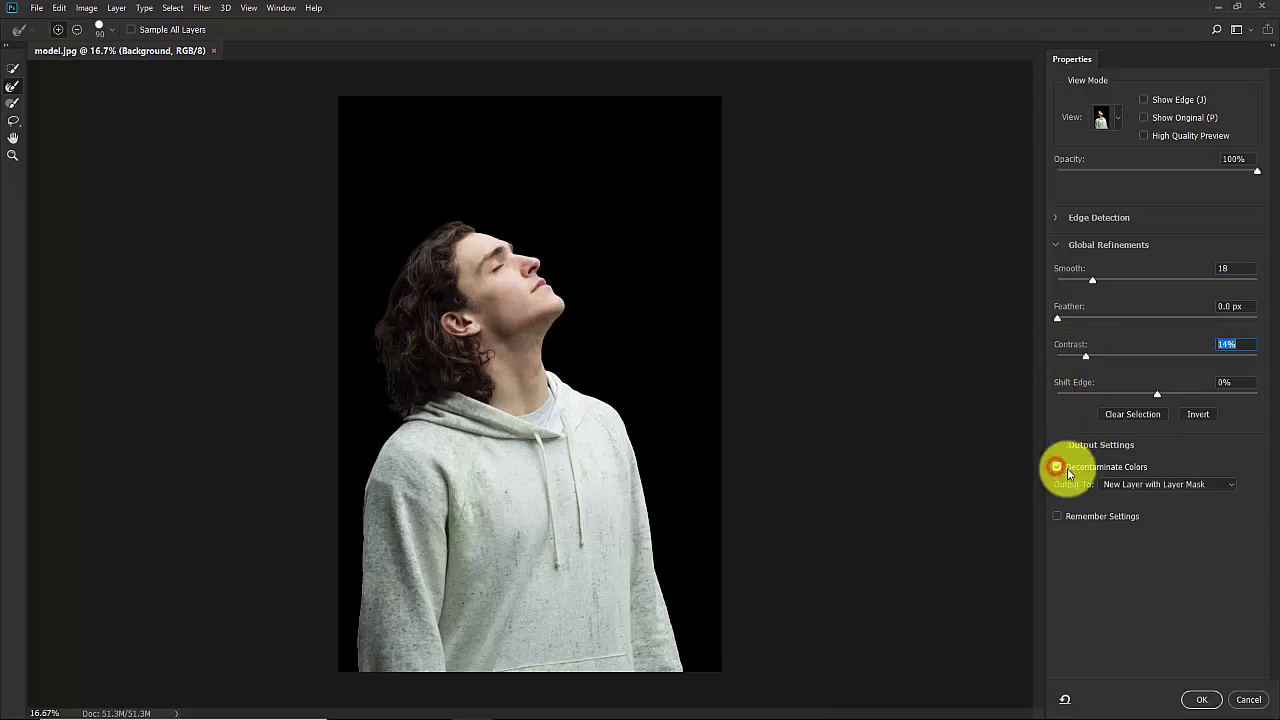
{"action": "left_click", "coordinate": [1150, 485]}
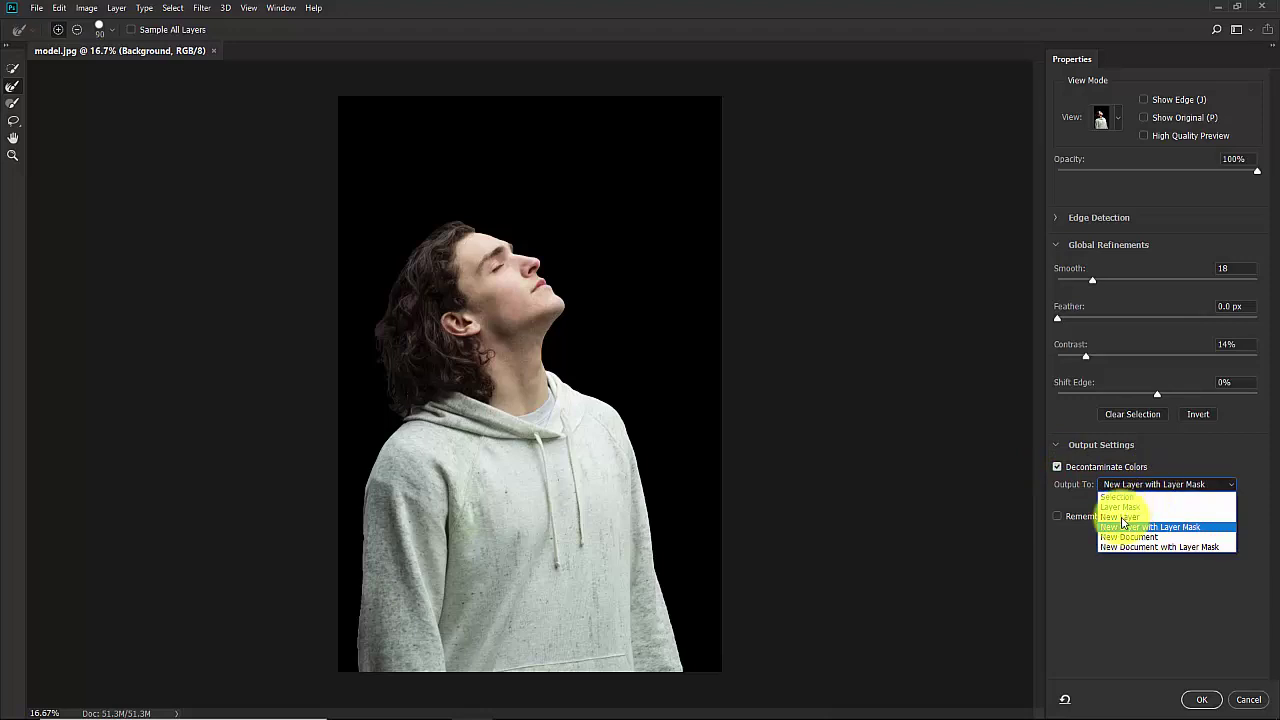
{"action": "left_click", "coordinate": [1121, 517]}
{"action": "left_click", "coordinate": [1195, 694]}
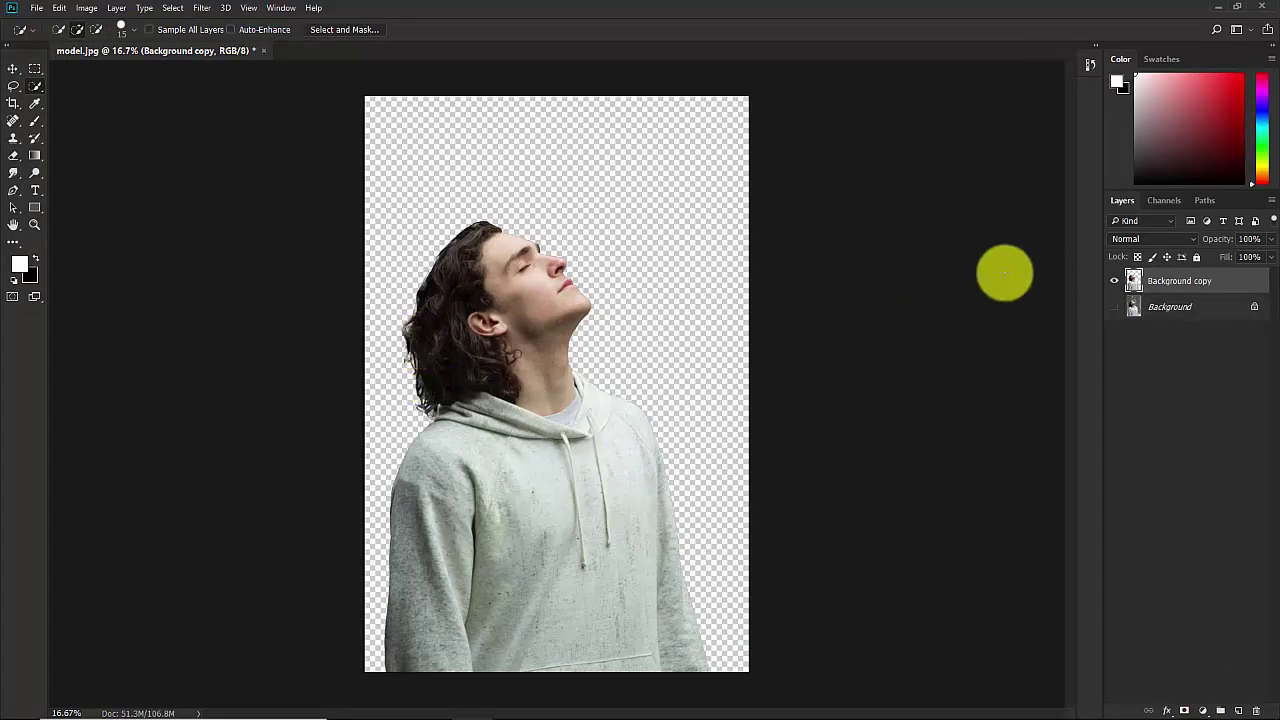
Rename the Background copy layer to 'model'
{"action": "double_click", "coordinate": [1173, 281]}
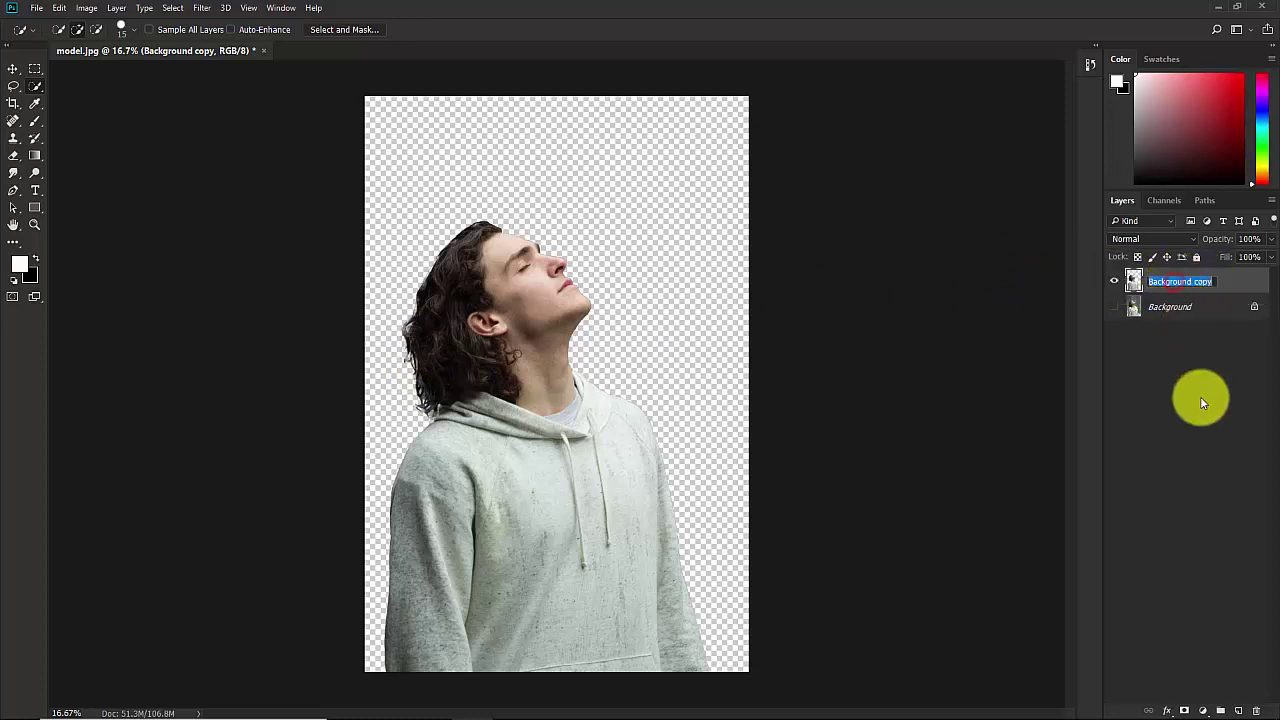
{"action": "type", "text": "model"}
{"action": "key", "text": "Return"}
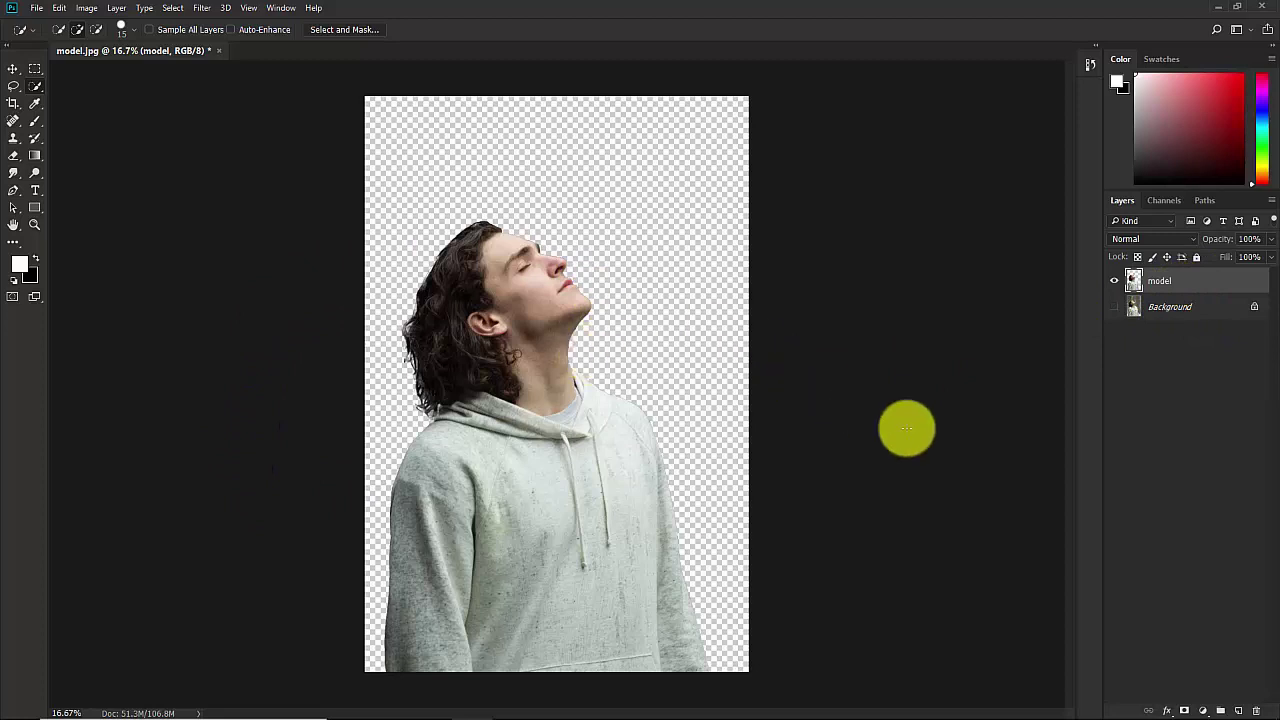
Add a pure black Solid Color fill layer
{"action": "left_click", "coordinate": [1201, 710]}
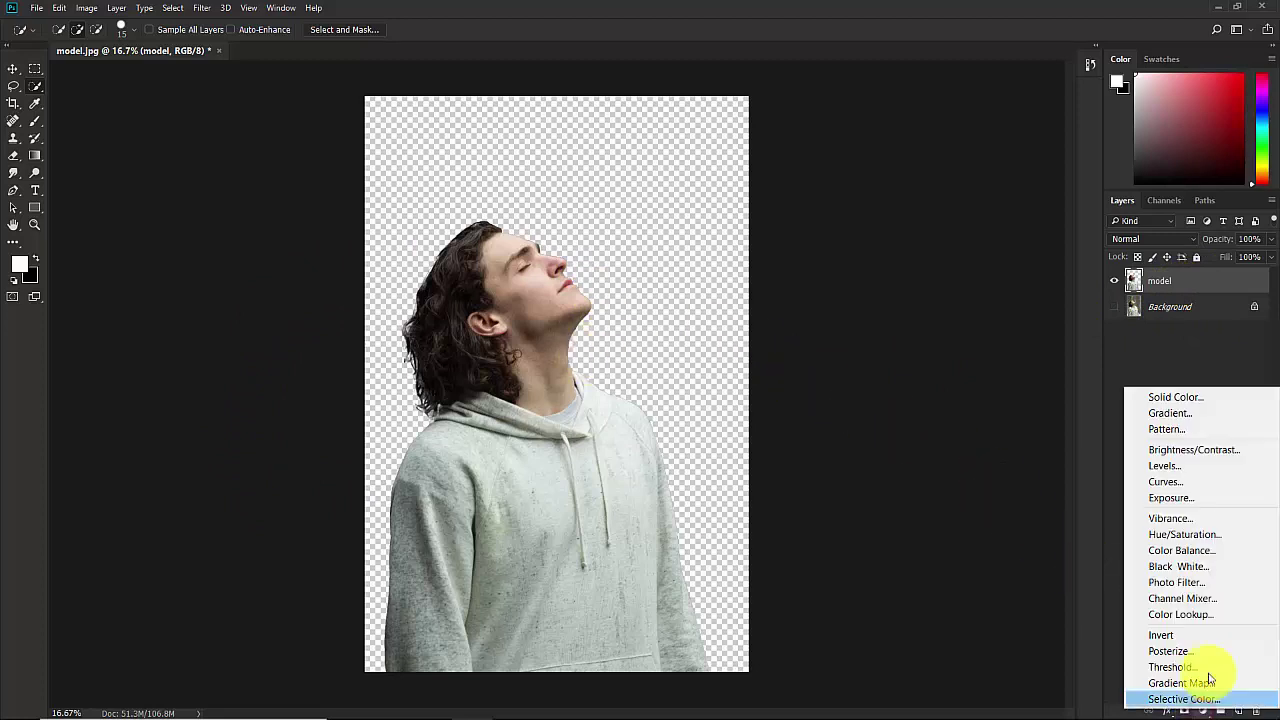
{"action": "left_click", "coordinate": [1188, 399]}
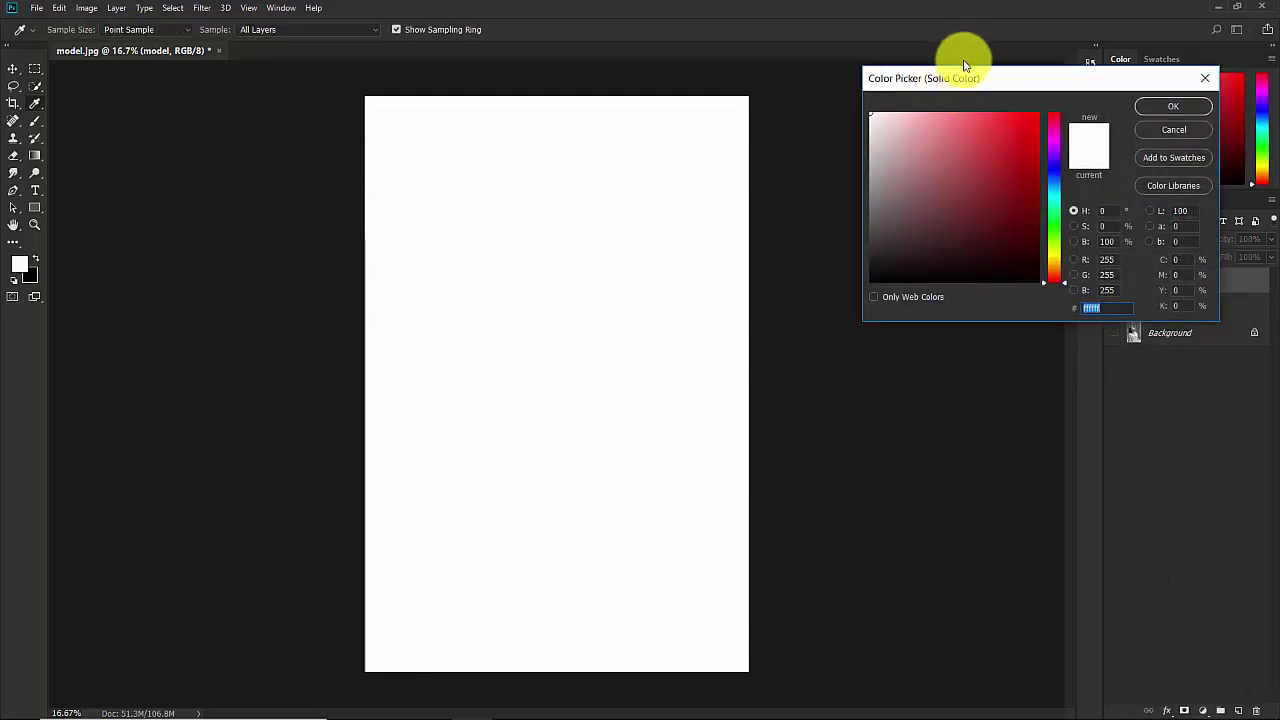
{"action": "left_click_drag", "start_coordinate": [975, 83], "coordinate": [863, 86]}
{"action": "left_click_drag", "start_coordinate": [831, 157], "coordinate": [749, 291]}
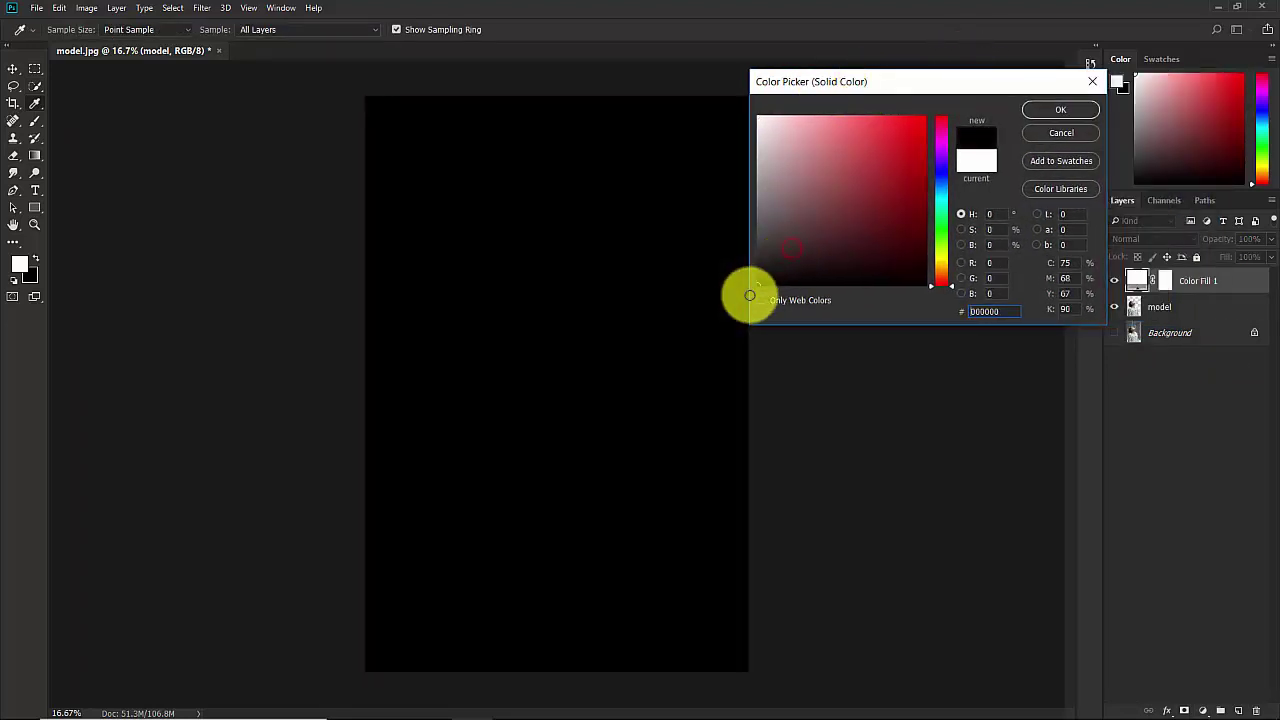
{"action": "left_click", "coordinate": [1061, 109]}
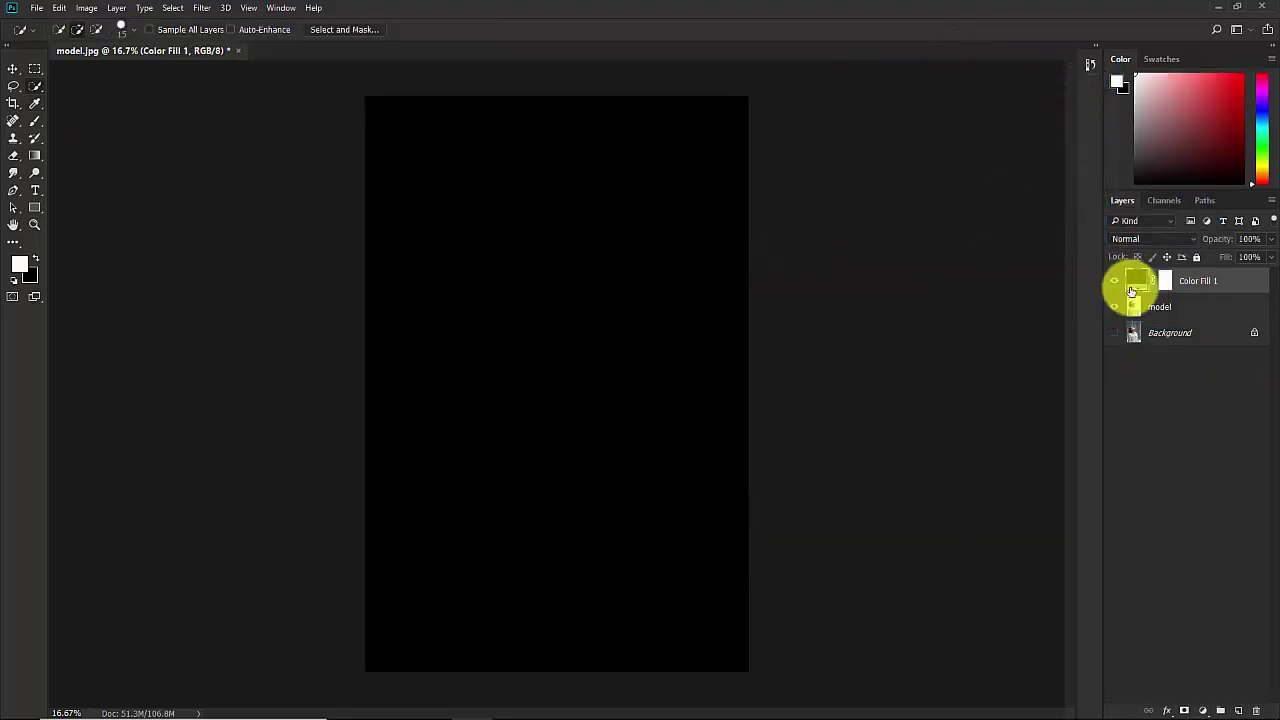
Move the black fill below the model layer and rename it 'background'
{"action": "left_click_drag", "start_coordinate": [1211, 283], "coordinate": [1203, 317]}
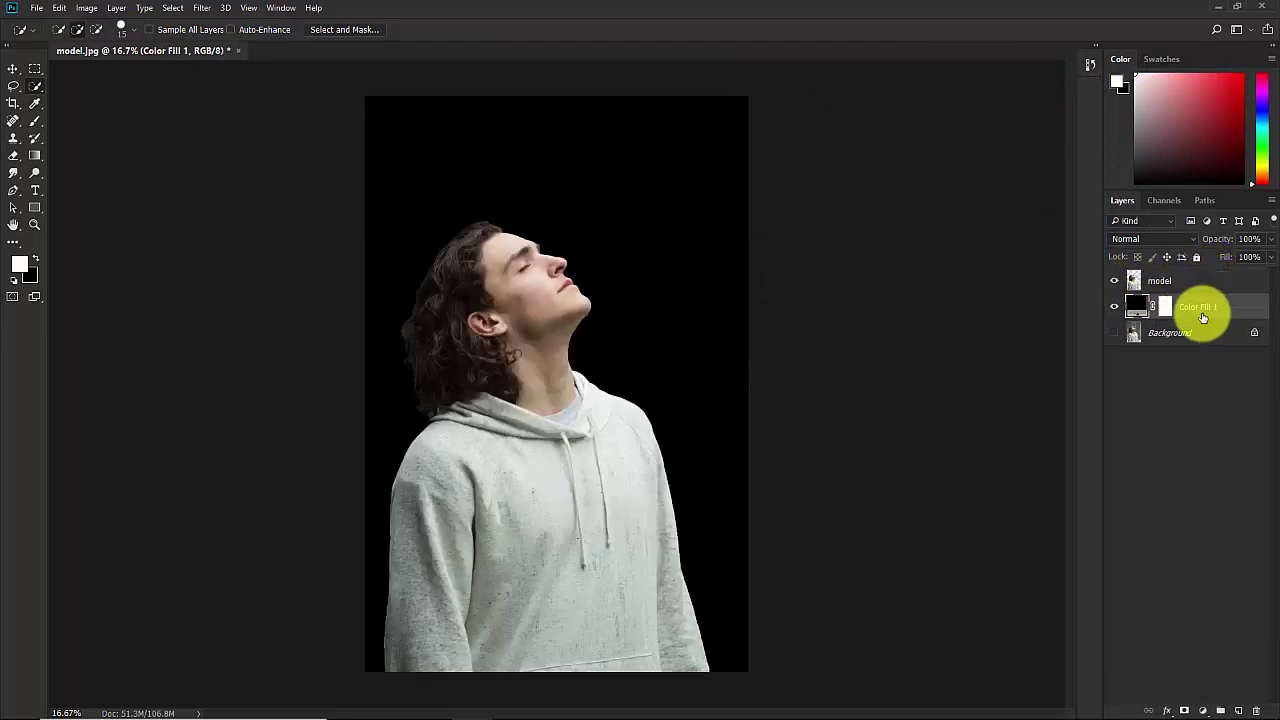
{"action": "double_click", "coordinate": [1201, 308]}
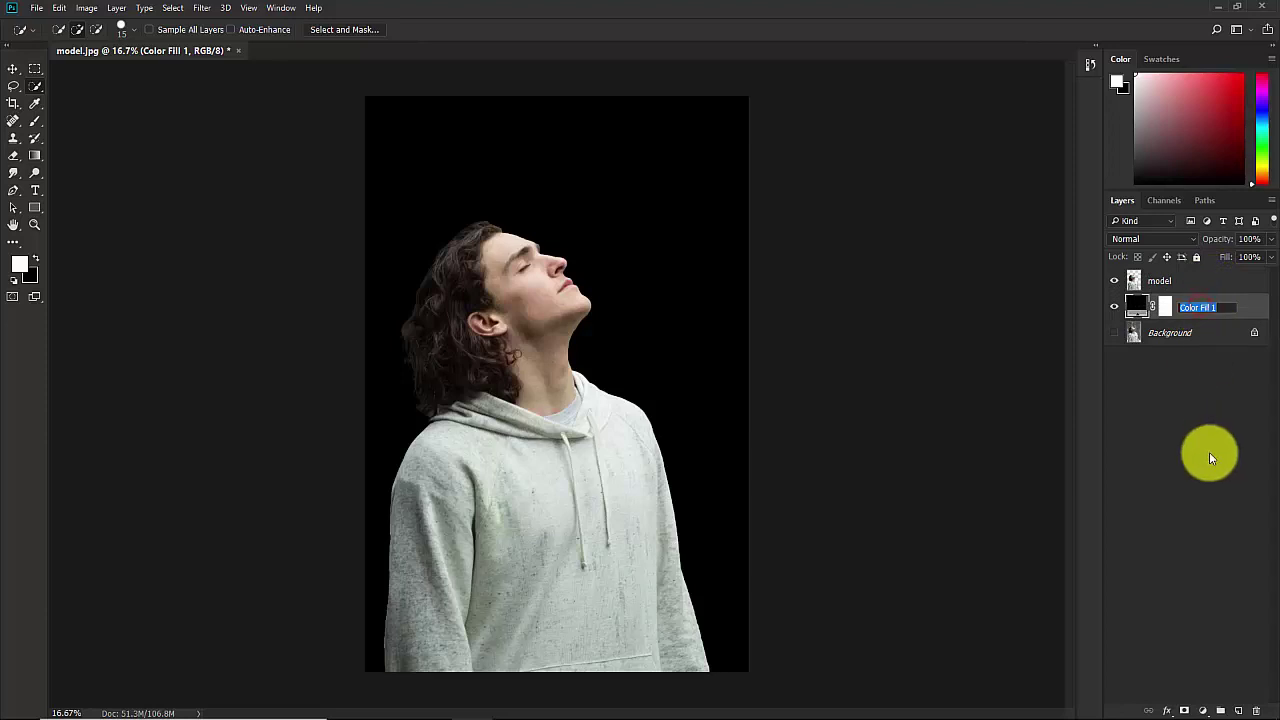
{"action": "type", "text": "background"}
{"action": "key", "text": "Return"}
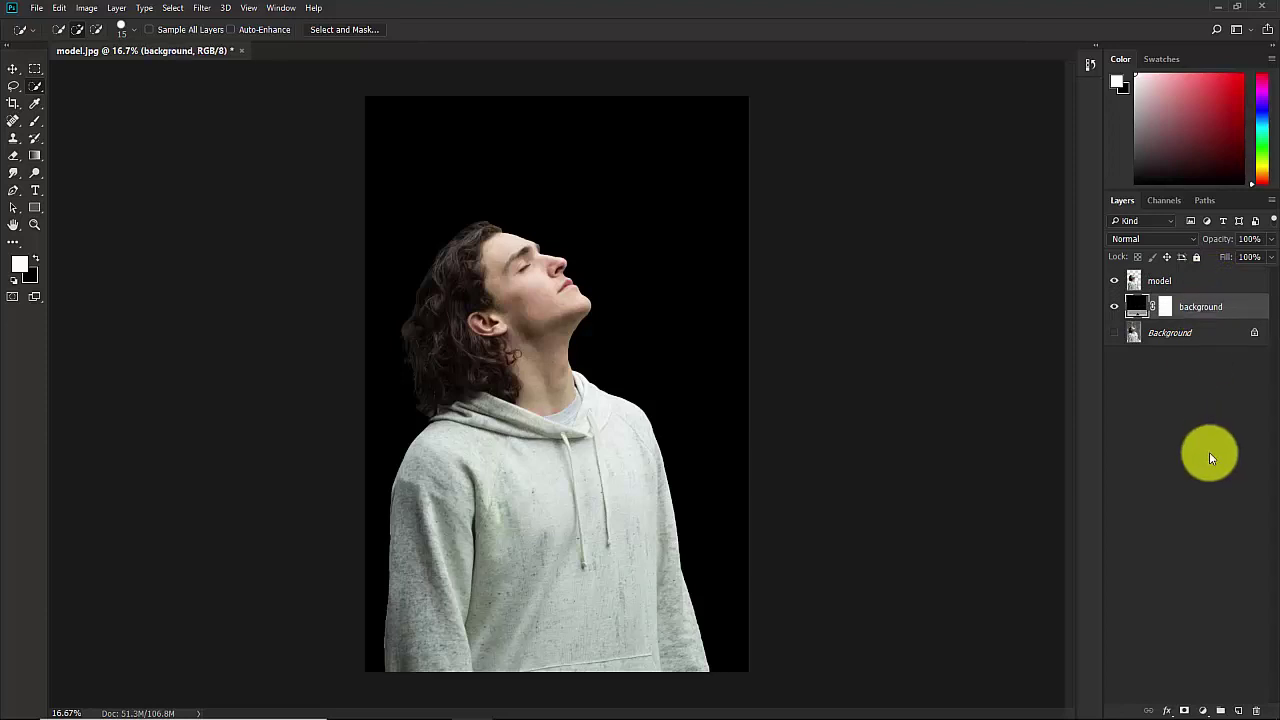
{"action": "left_click", "coordinate": [1155, 389]}
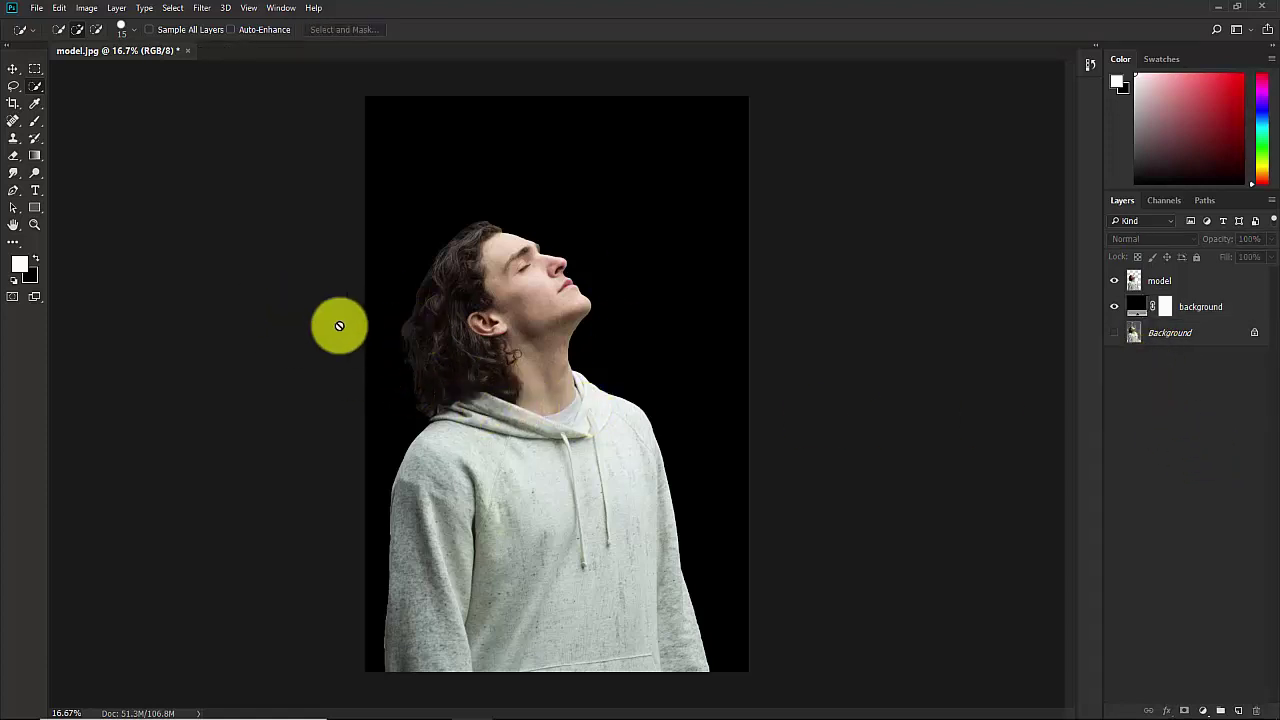
Drag the crop edges beyond the image on all sides and commit the crop
{"action": "left_click", "coordinate": [14, 103]}
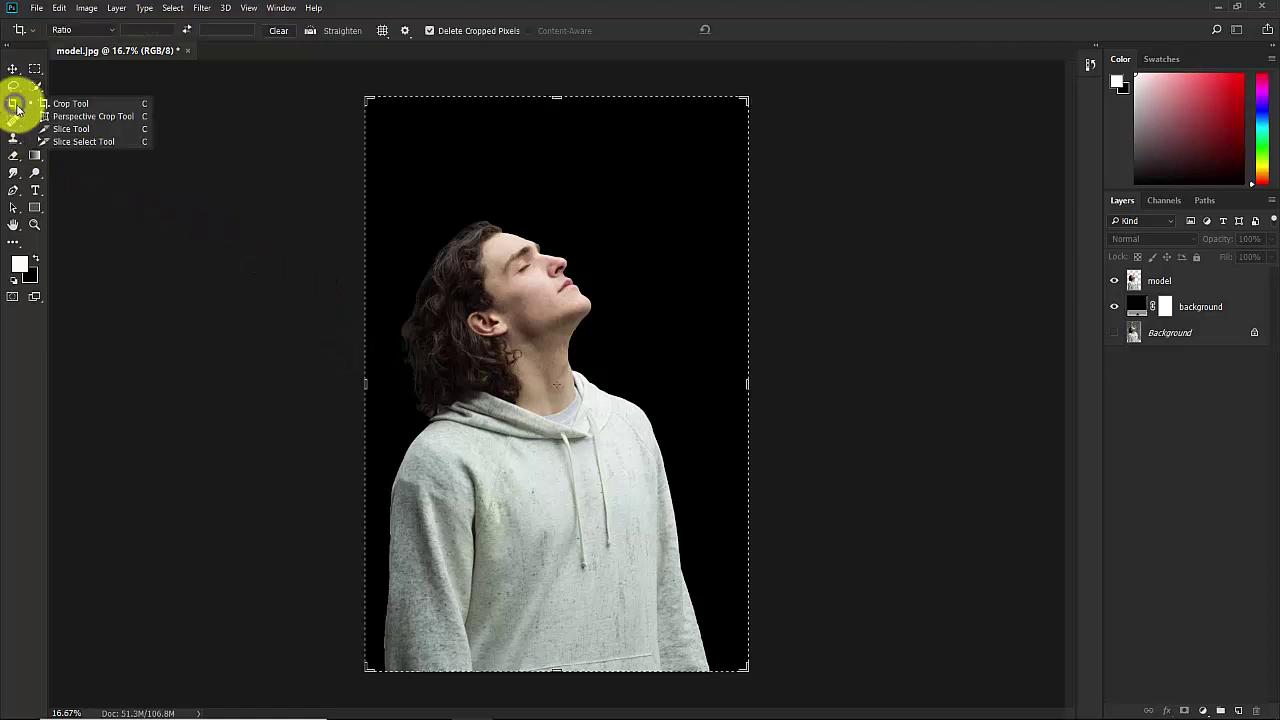
{"action": "left_click", "coordinate": [90, 104]}
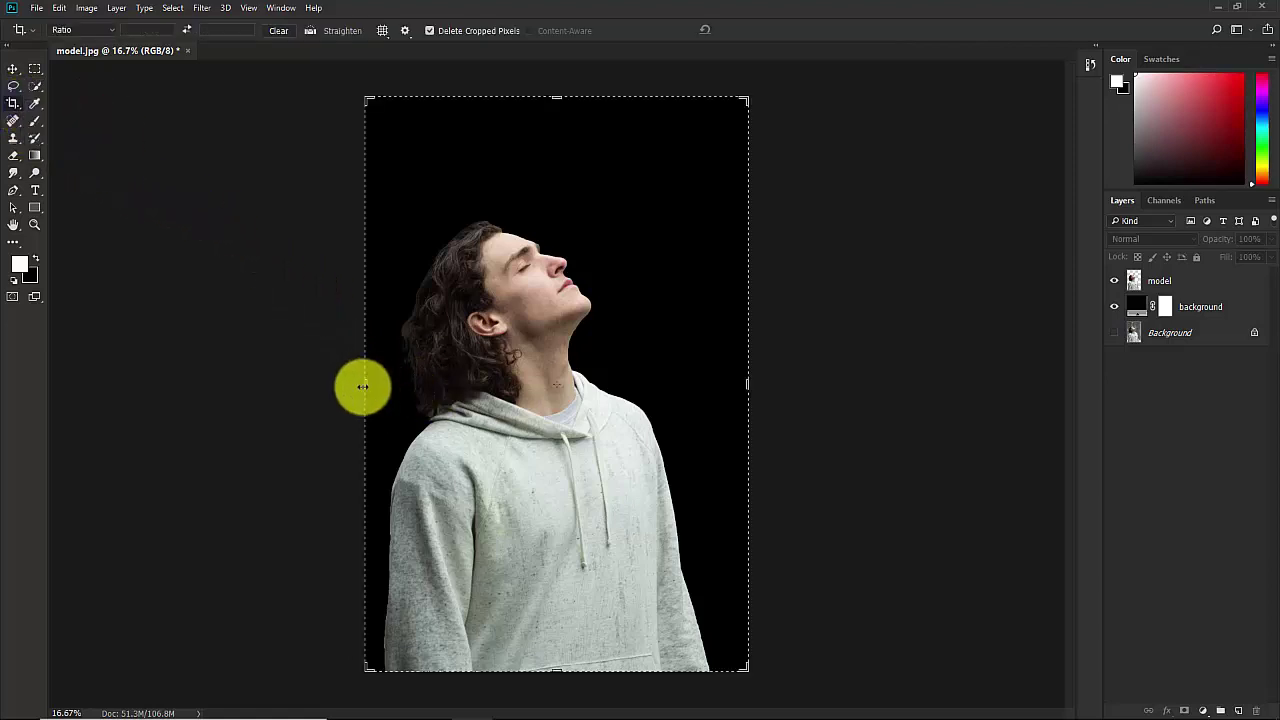
{"action": "left_click_drag", "start_coordinate": [367, 386], "coordinate": [344, 383]}
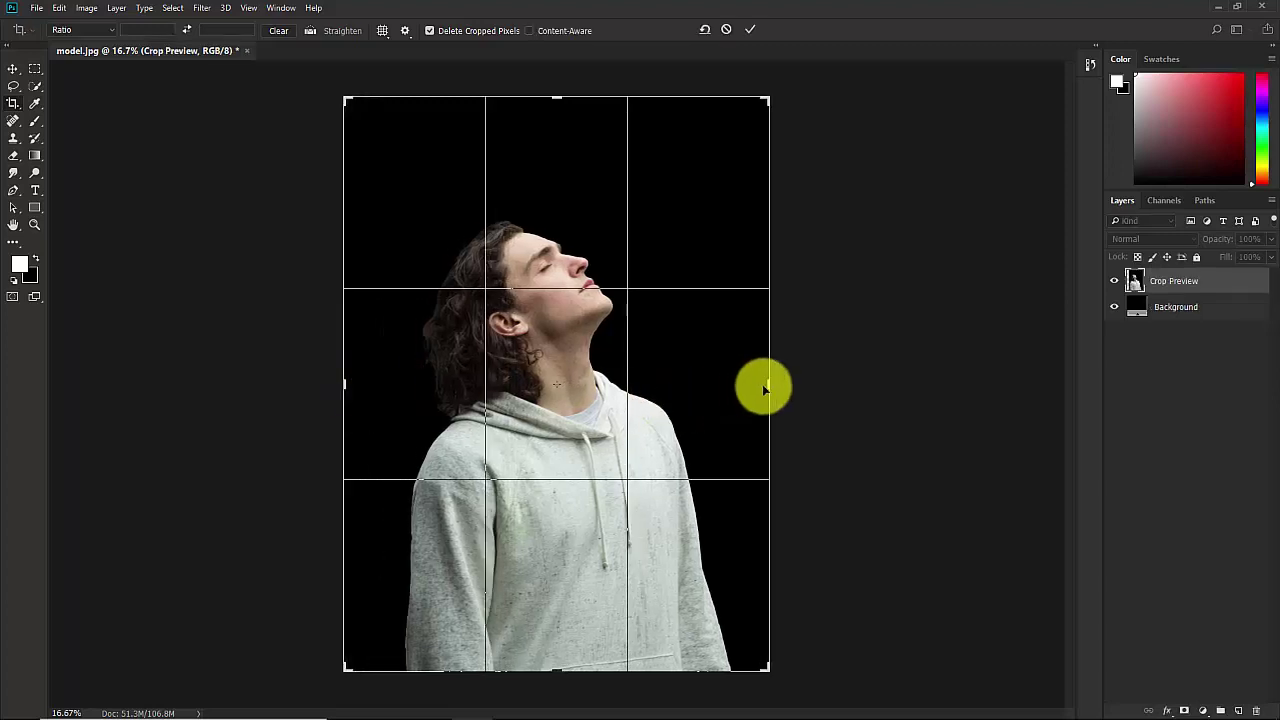
{"action": "left_click_drag", "start_coordinate": [767, 385], "coordinate": [775, 385]}
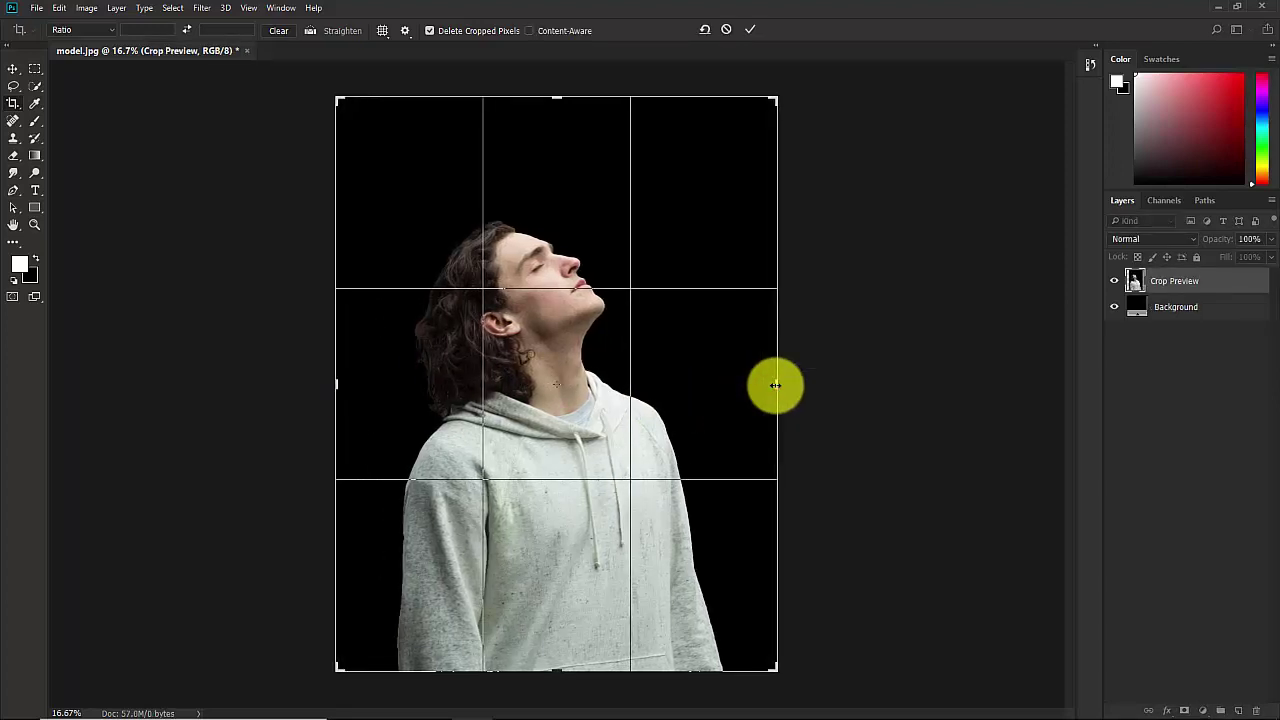
{"action": "left_click_drag", "start_coordinate": [551, 97], "coordinate": [552, 89]}
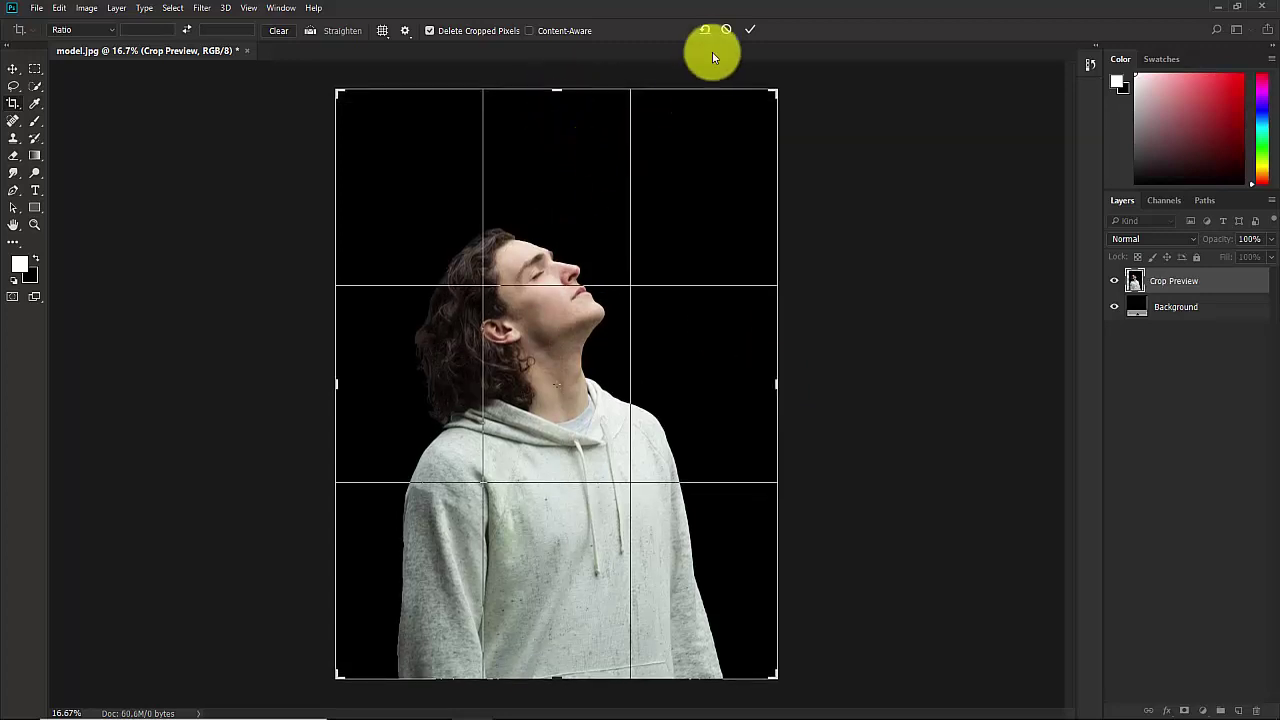
{"action": "left_click", "coordinate": [750, 29]}
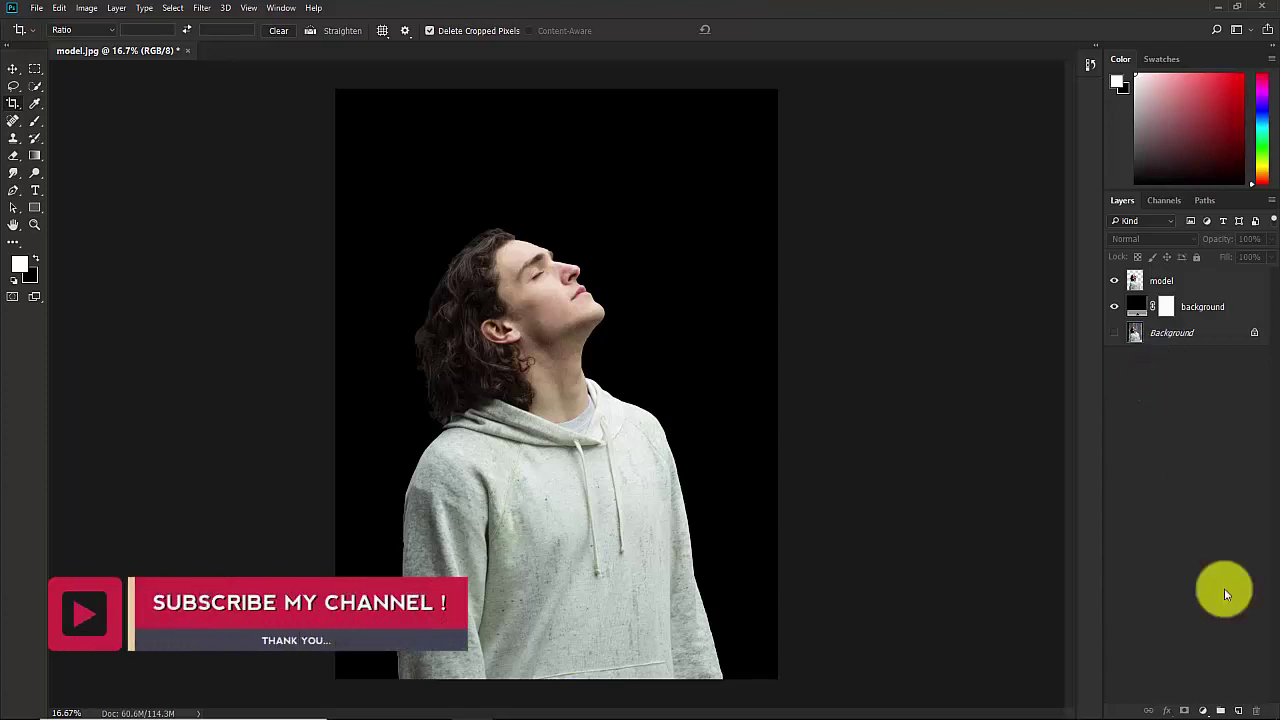
Create a new layer named 'light' and place it below the model layer
{"action": "left_click", "coordinate": [1240, 710]}
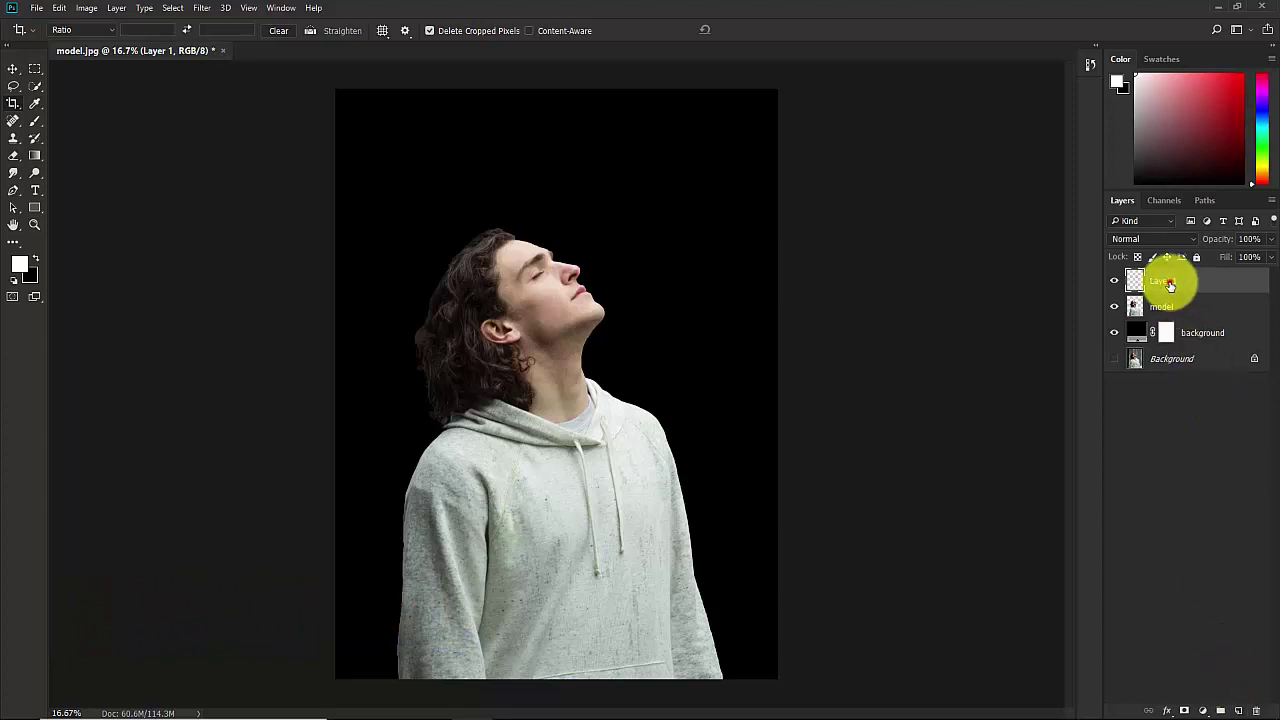
{"action": "double_click", "coordinate": [1167, 283]}
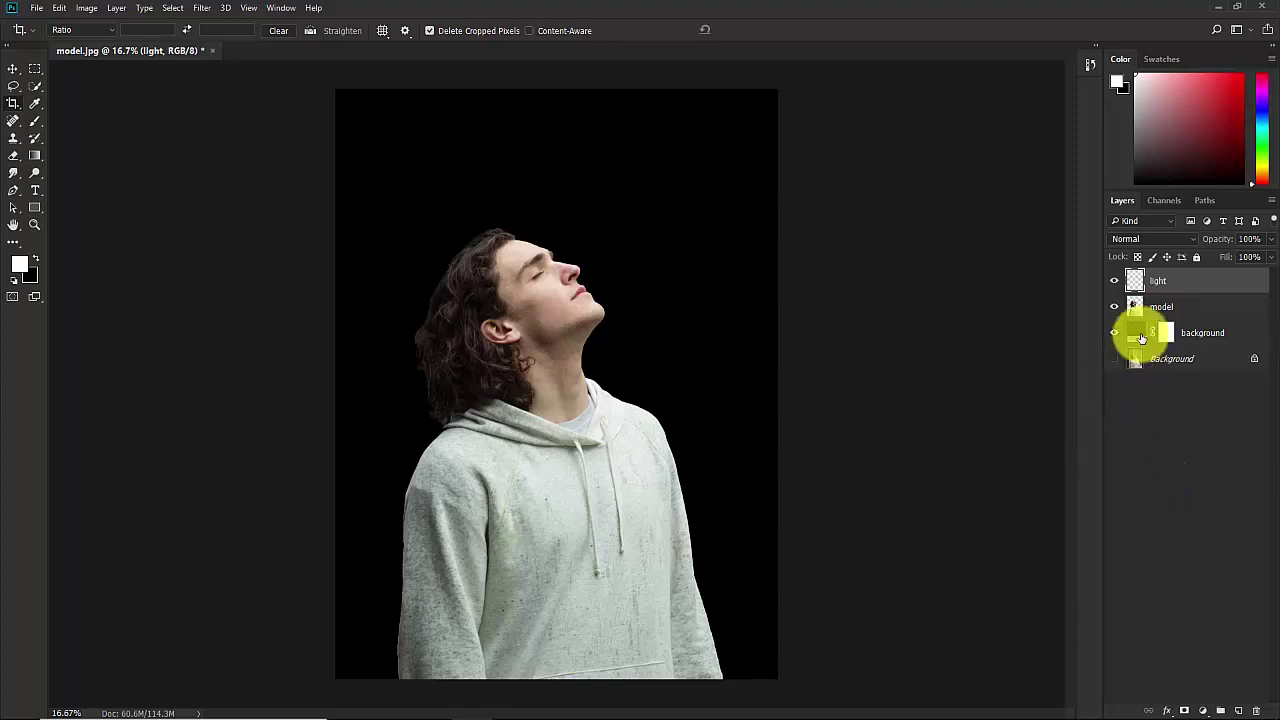
{"action": "left_click_drag", "start_coordinate": [1176, 283], "coordinate": [1177, 309]}
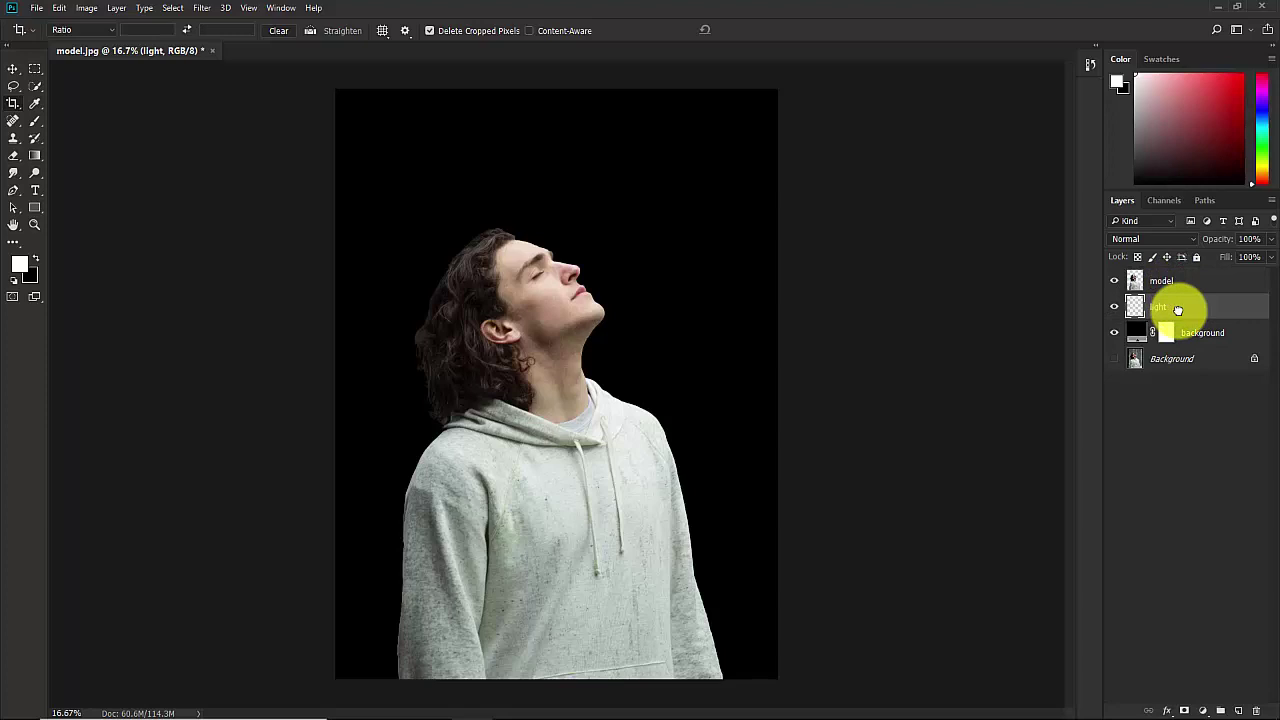
{"action": "left_click", "coordinate": [1208, 307]}
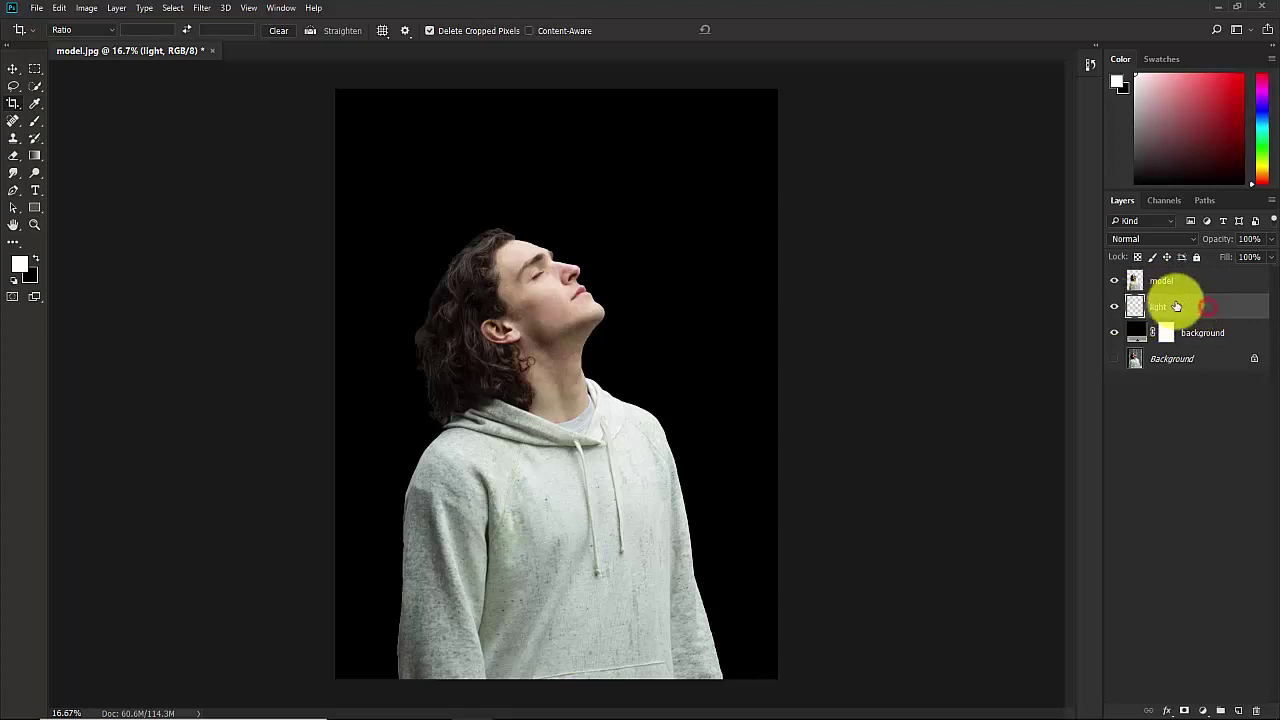
Pick the Brush tool, view its size settings, and dismiss the clone source error
{"action": "right_click", "coordinate": [34, 120]}
{"action": "left_click", "coordinate": [86, 123]}
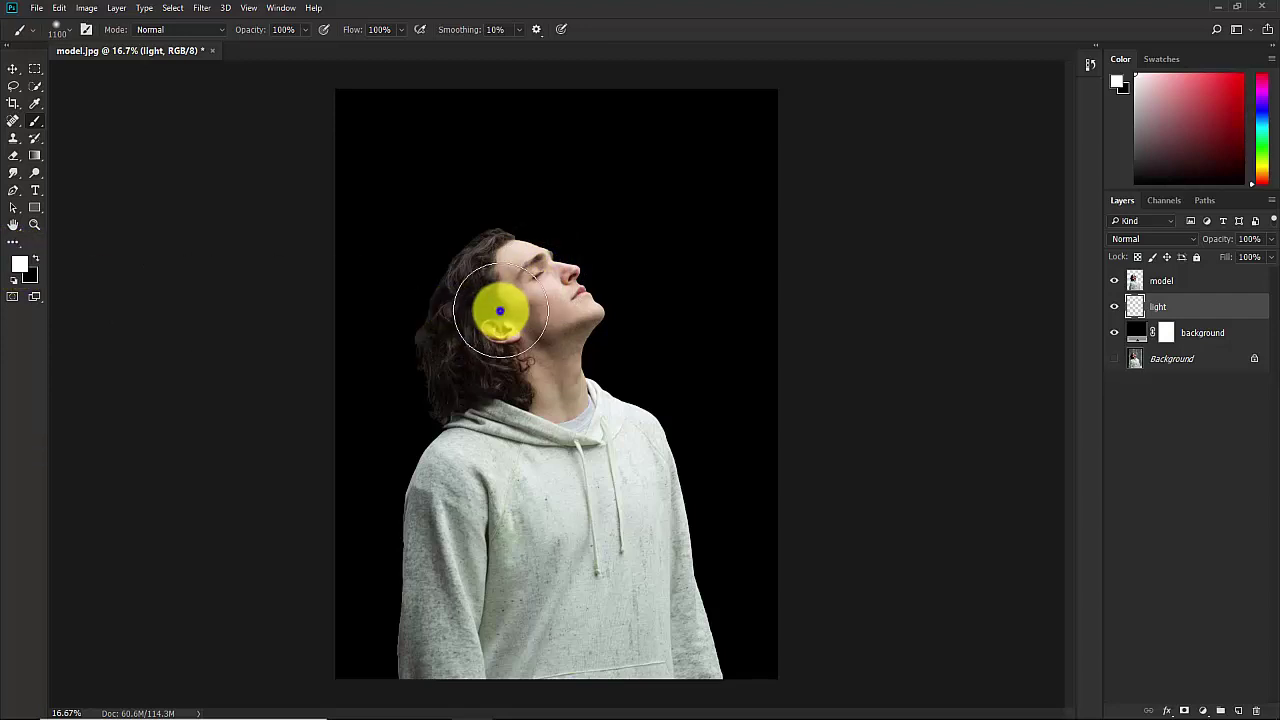
{"action": "right_click", "coordinate": [499, 312]}
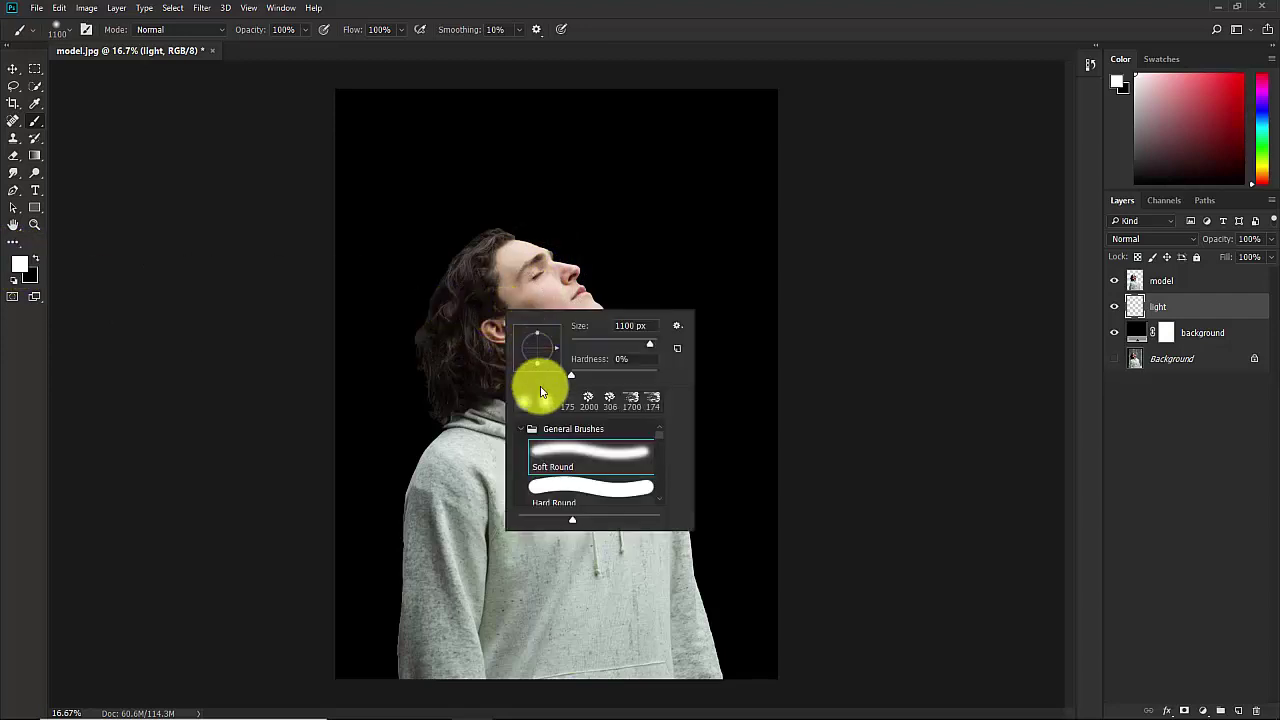
{"action": "key", "text": "s"}
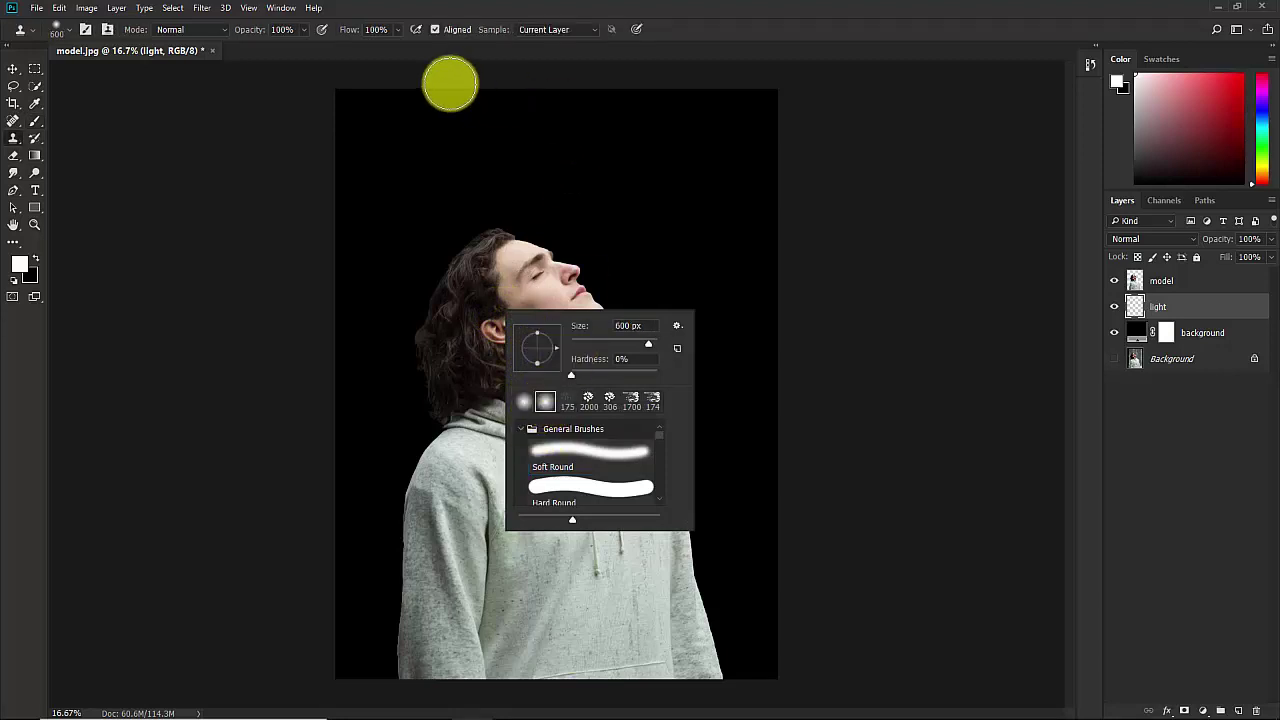
{"action": "left_click", "coordinate": [241, 107]}
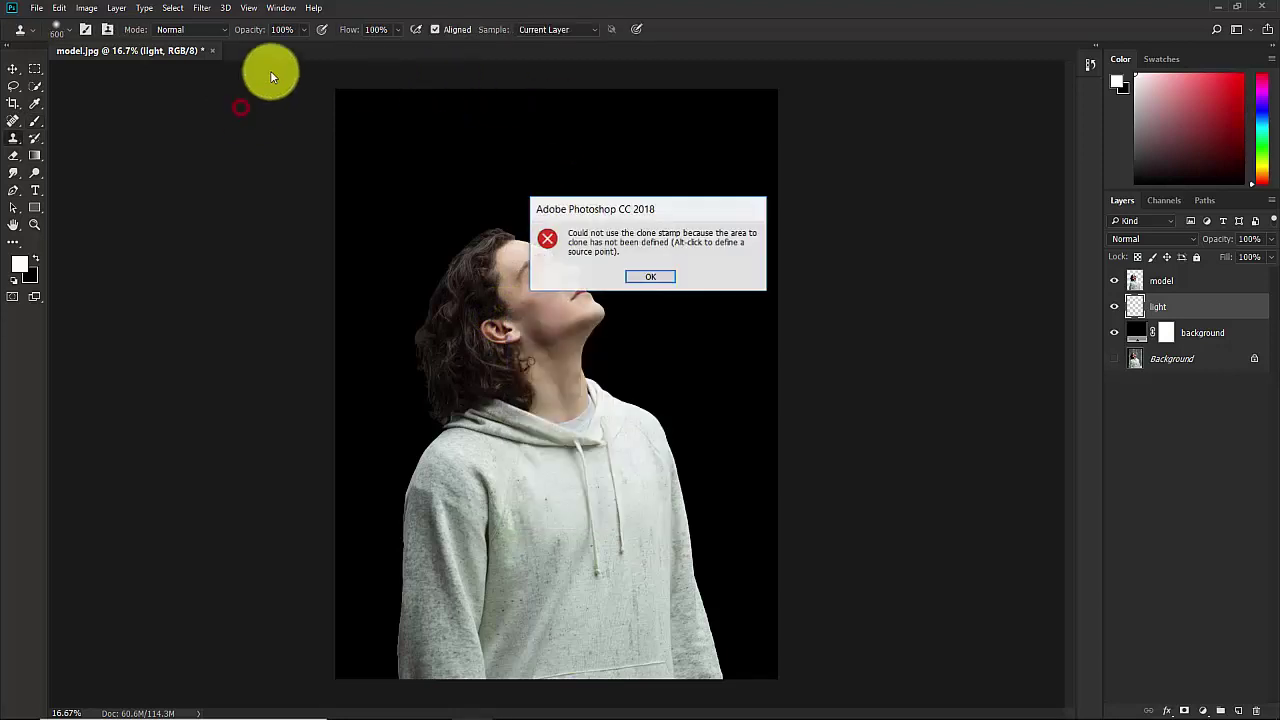
{"action": "left_click", "coordinate": [650, 276]}
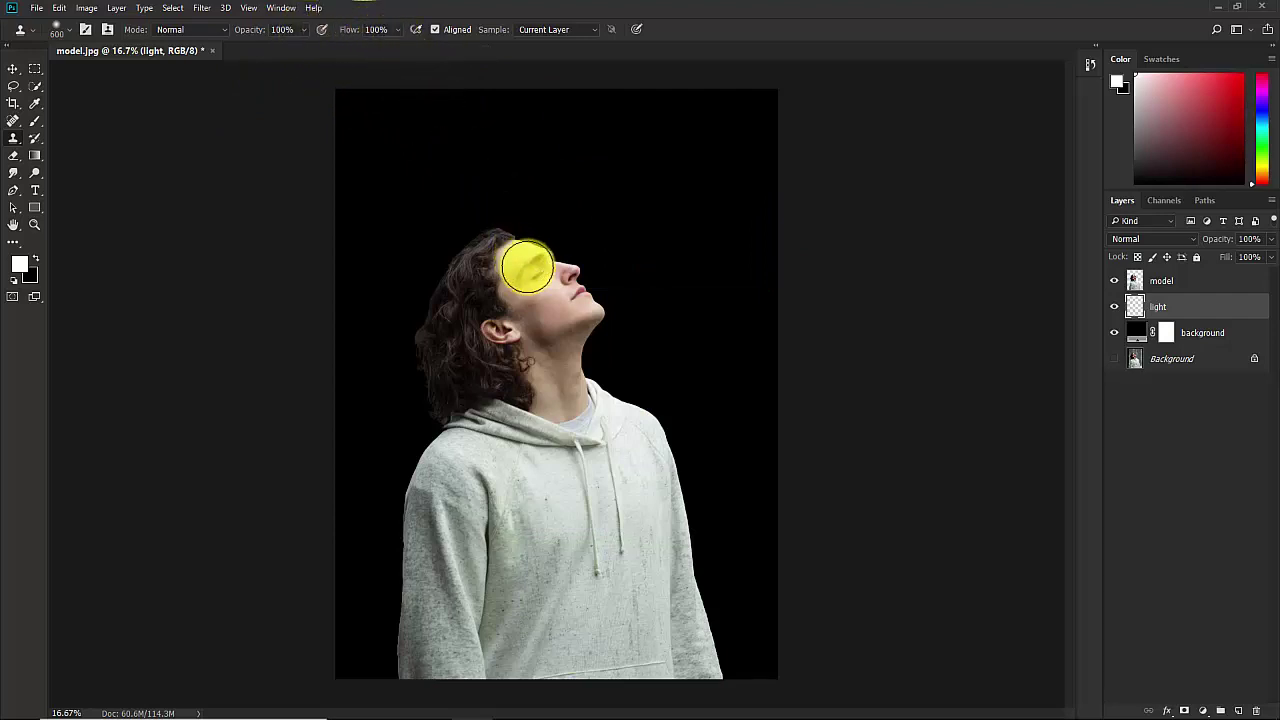
Enlarge the brush to span the head, clear the repeated error, and reselect the Brush
{"action": "key", "text": "bracketright"}
{"action": "key", "text": "bracketright"}
{"action": "key", "text": "bracketright"}
{"action": "key", "text": "bracketright"}
{"action": "key", "text": "bracketright"}
{"action": "key", "text": "bracketright"}
{"action": "key", "text": "bracketright"}
{"action": "key", "text": "bracketright"}
{"action": "key", "text": "bracketright"}
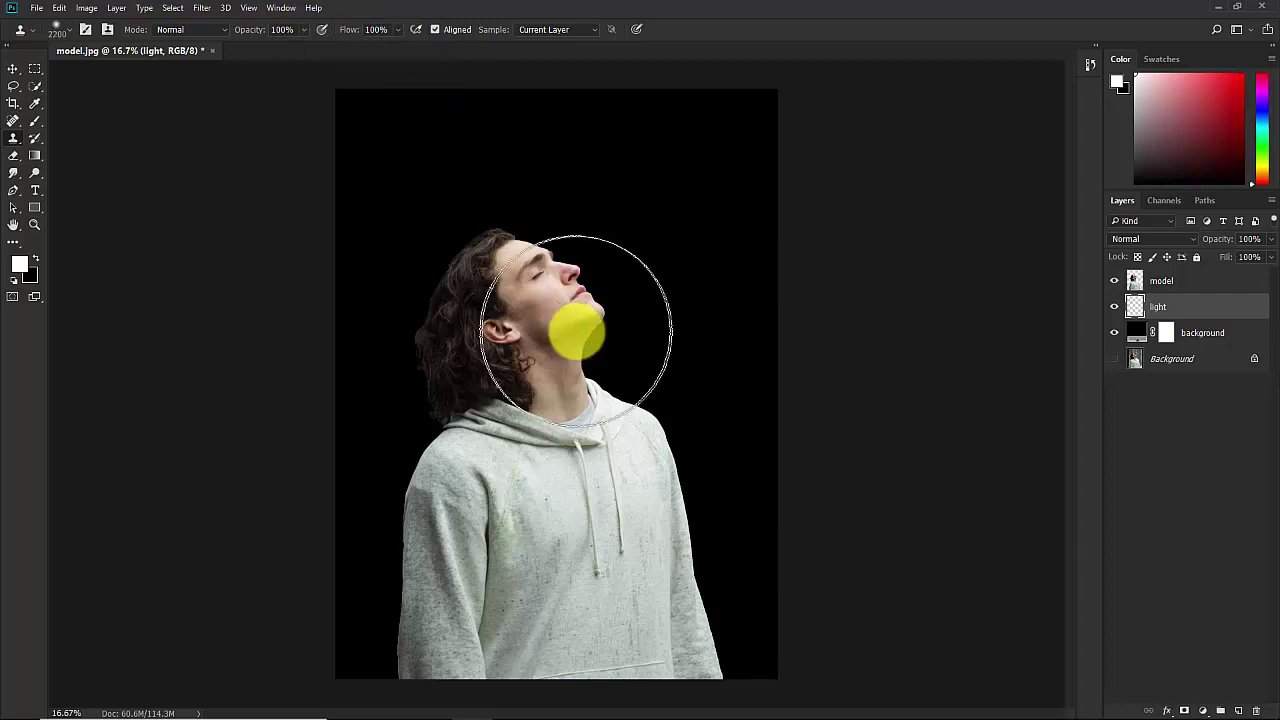
{"action": "key", "text": "bracketright"}
{"action": "key", "text": "bracketright"}
{"action": "key", "text": "bracketright"}
{"action": "key", "text": "bracketright"}
{"action": "key", "text": "bracketright"}
{"action": "key", "text": "bracketright"}
{"action": "key", "text": "bracketright"}
{"action": "key", "text": "bracketright"}
{"action": "key", "text": "bracketright"}
{"action": "key", "text": "bracketright"}
{"action": "key", "text": "bracketright"}
{"action": "key", "text": "bracketright"}
{"action": "key", "text": "bracketright"}
{"action": "key", "text": "bracketright"}
{"action": "key", "text": "bracketright"}
{"action": "key", "text": "bracketright"}
{"action": "key", "text": "bracketright"}
{"action": "key", "text": "bracketright"}
{"action": "key", "text": "bracketright"}
{"action": "key", "text": "bracketright"}
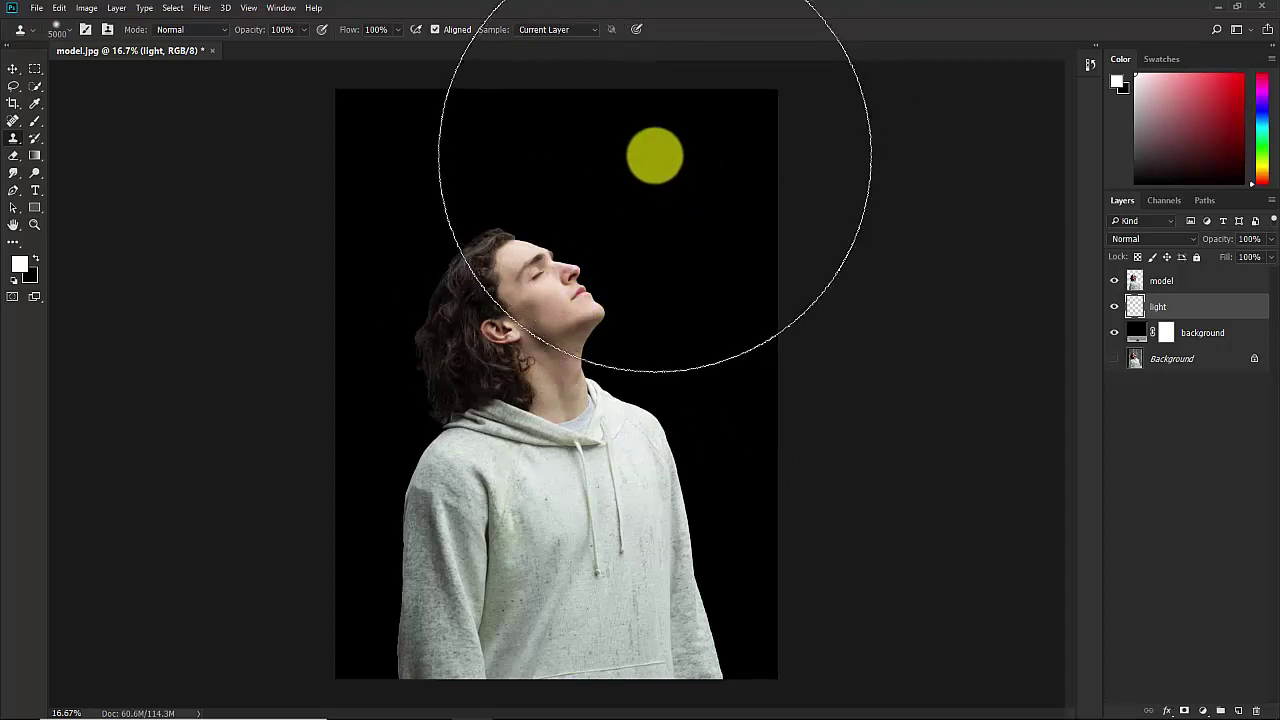
{"action": "left_click", "coordinate": [667, 154]}
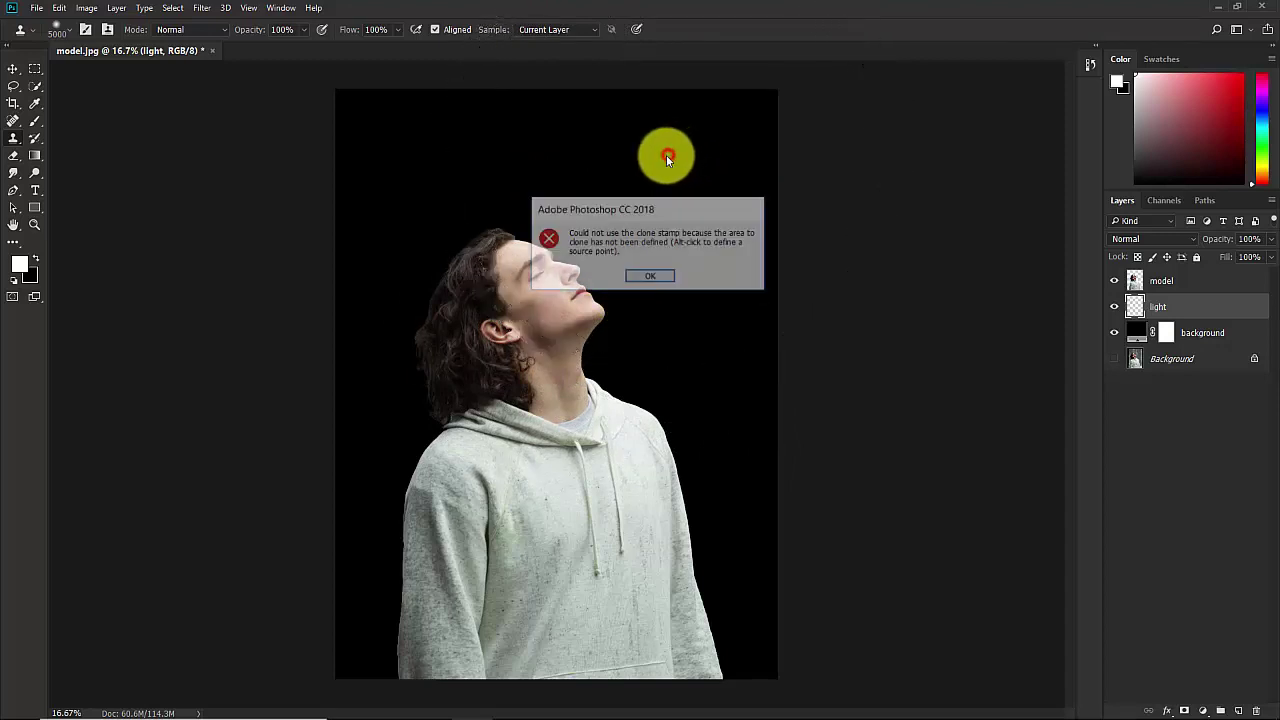
{"action": "left_click", "coordinate": [650, 277]}
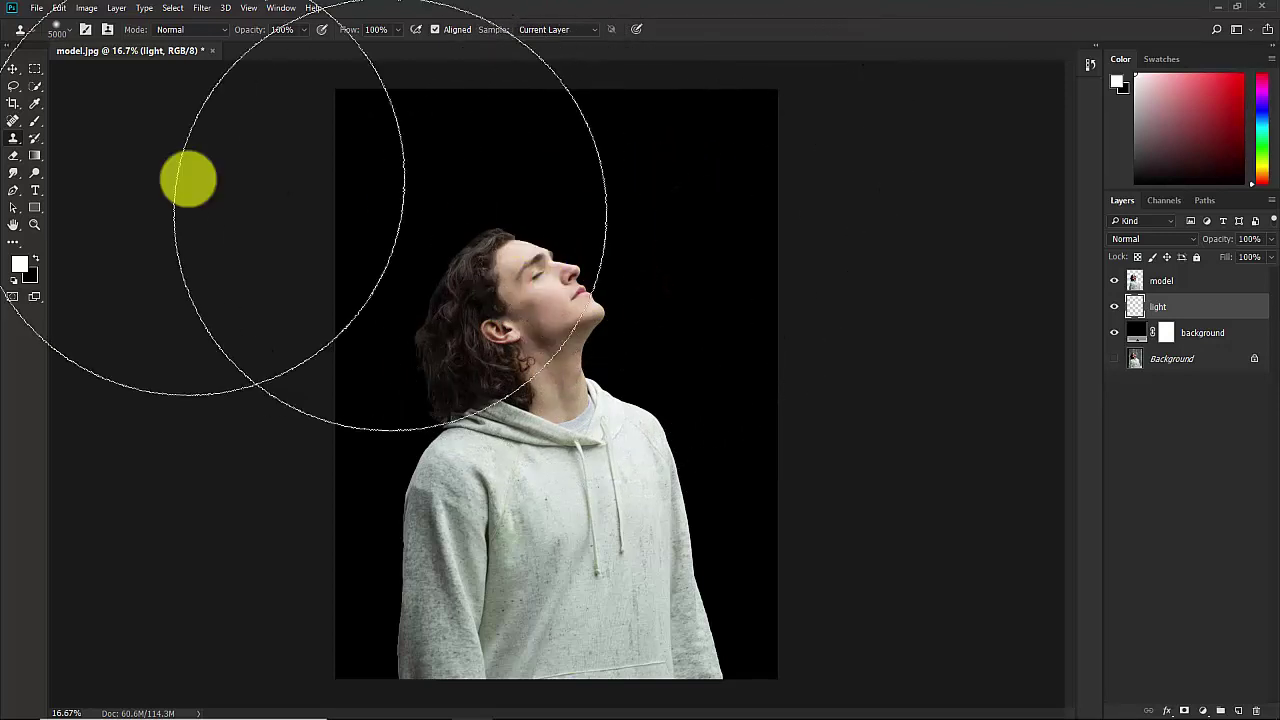
{"action": "left_click", "coordinate": [36, 118]}
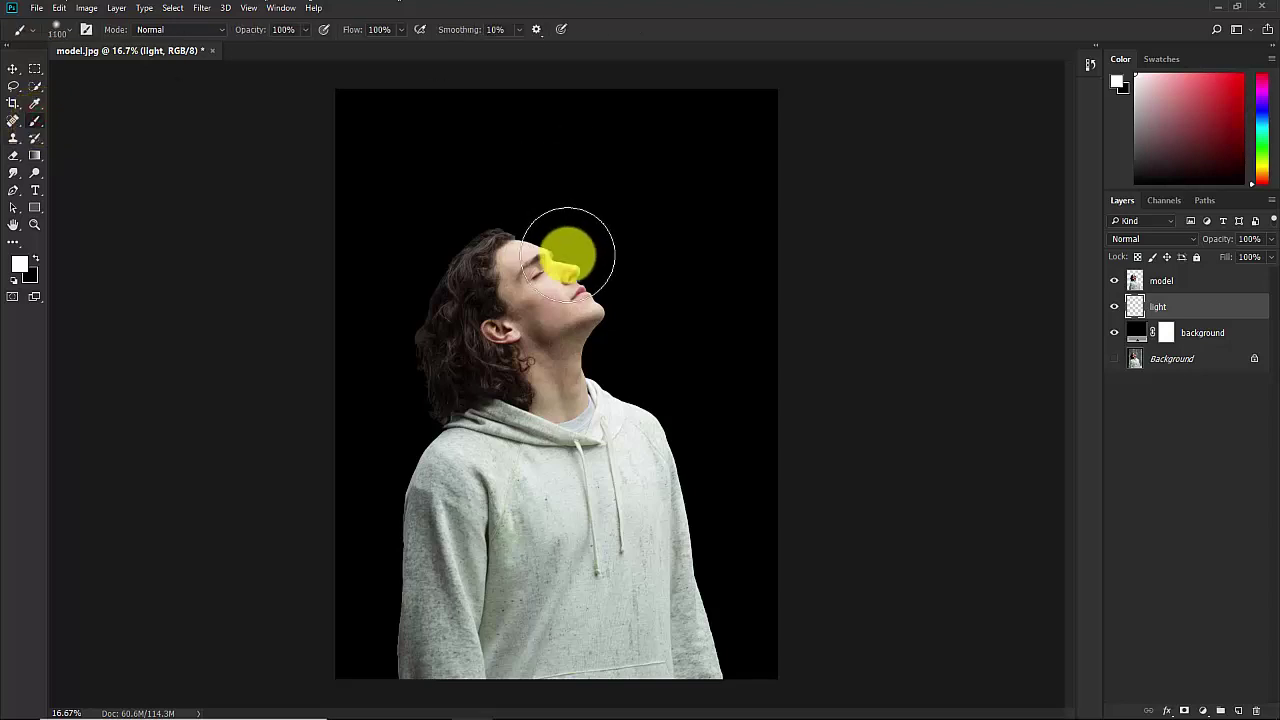
Paint one 5000 px soft white glow above the man's face
{"action": "key", "text": "bracketright"}
{"action": "key", "text": "bracketright"}
{"action": "key", "text": "bracketright"}
{"action": "key", "text": "bracketright"}
{"action": "key", "text": "bracketright"}
{"action": "key", "text": "bracketright"}
{"action": "key", "text": "bracketright"}
{"action": "key", "text": "bracketright"}
{"action": "key", "text": "bracketright"}
{"action": "key", "text": "bracketright"}
{"action": "key", "text": "bracketright"}
{"action": "key", "text": "bracketright"}
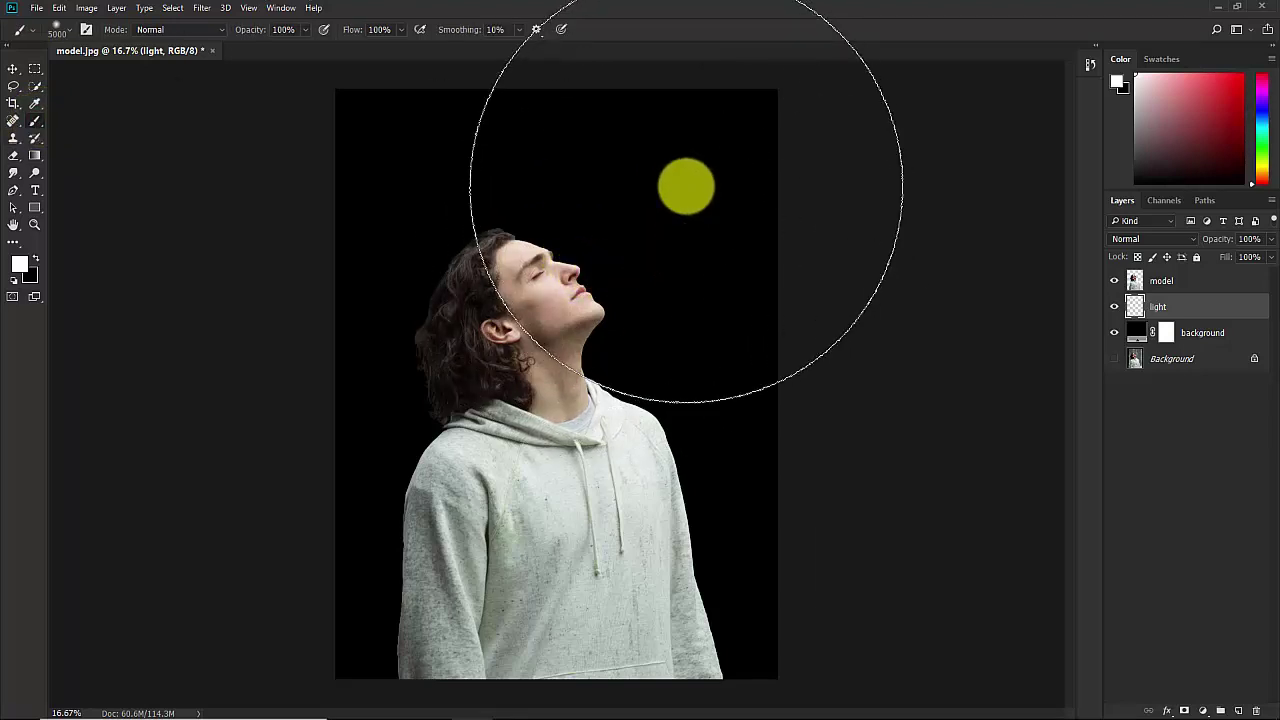
{"action": "left_click", "coordinate": [677, 191]}
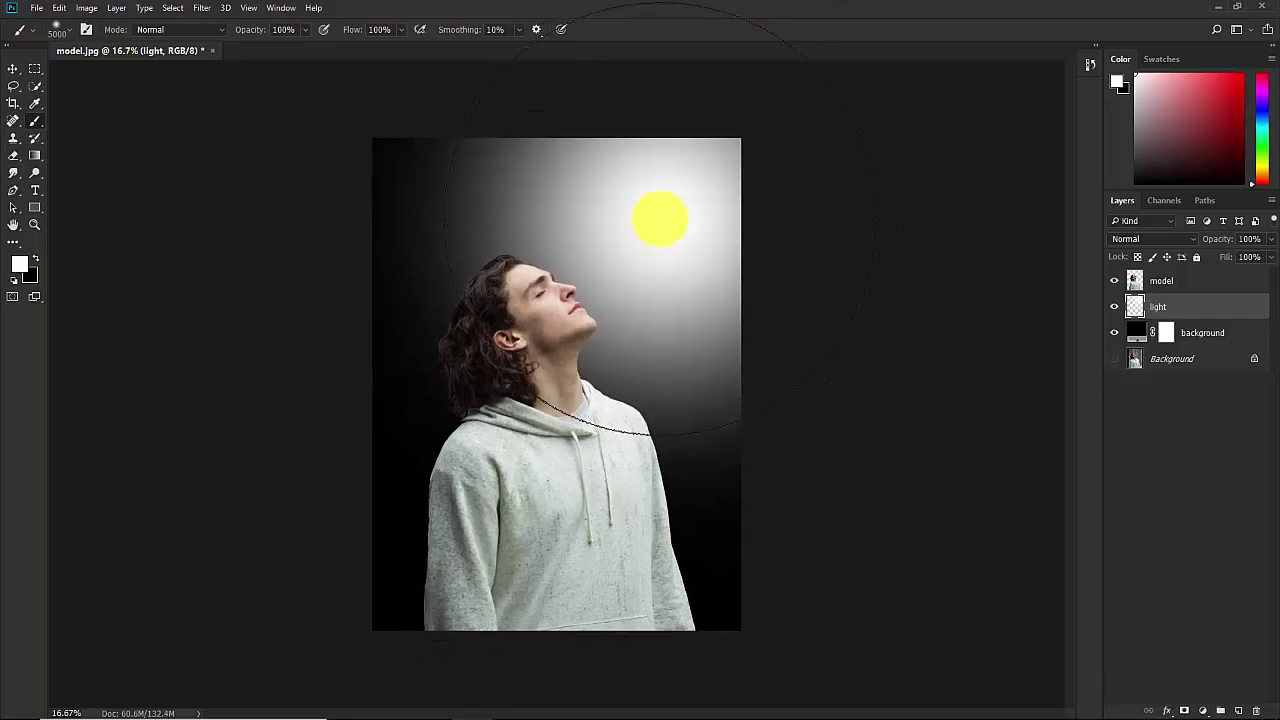
{"action": "key", "text": "ctrl+minus"}
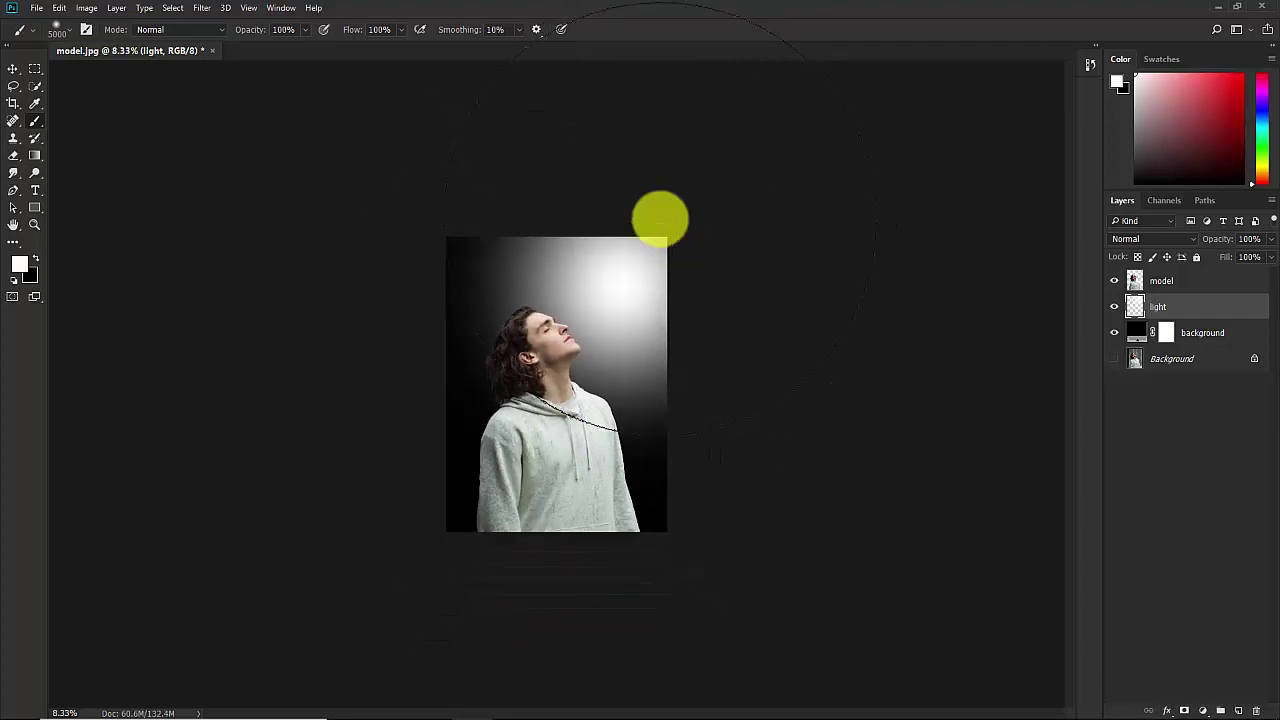
Put the light layer into free transform with the Move tool active
{"action": "left_click", "coordinate": [13, 68]}
{"action": "key", "text": "ctrl+plus"}
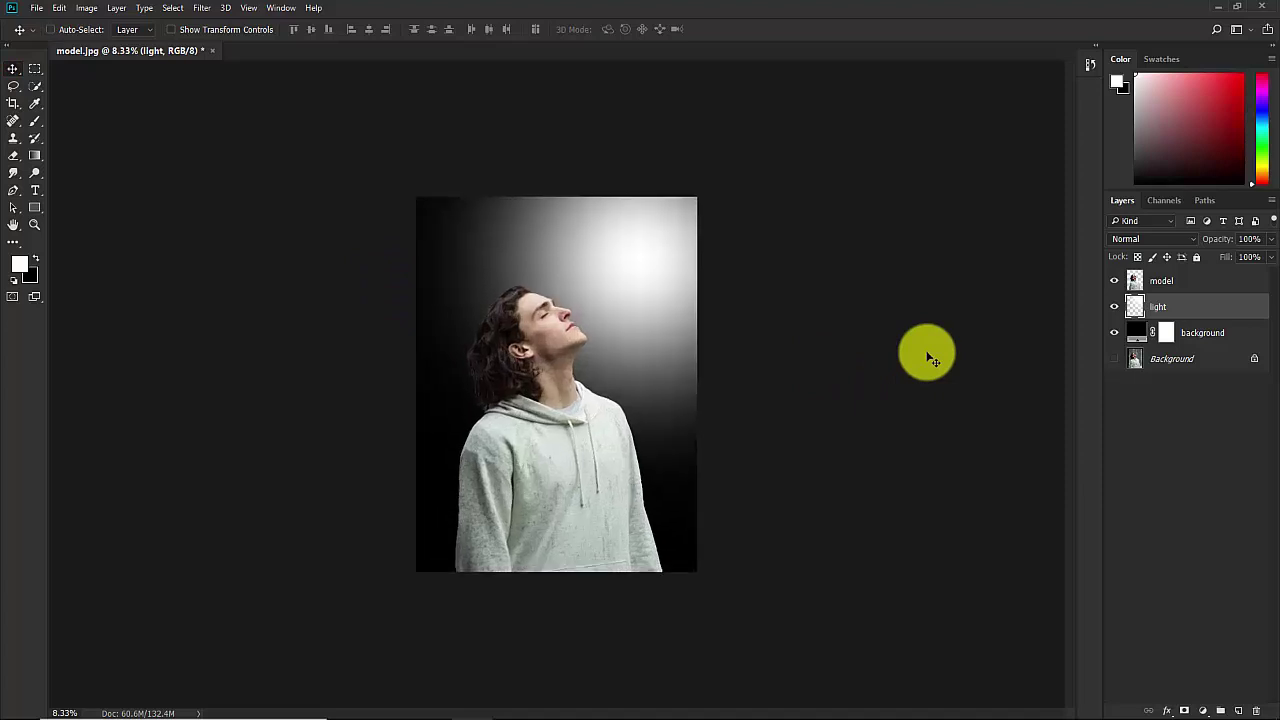
{"action": "key", "text": "ctrl+plus"}
{"action": "key", "text": "ctrl+t"}
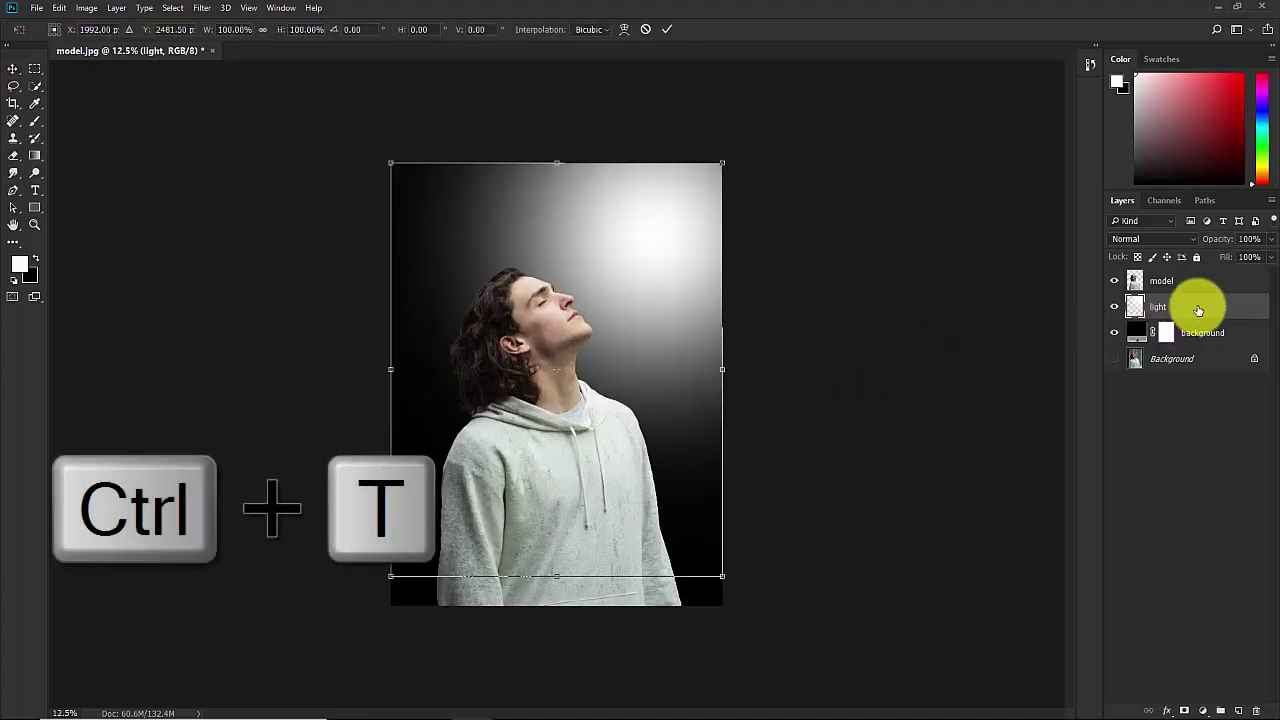
Scale the white glow on the light layer up to about 126% and commit it
{"action": "left_click_drag", "start_coordinate": [391, 577], "coordinate": [311, 681]}
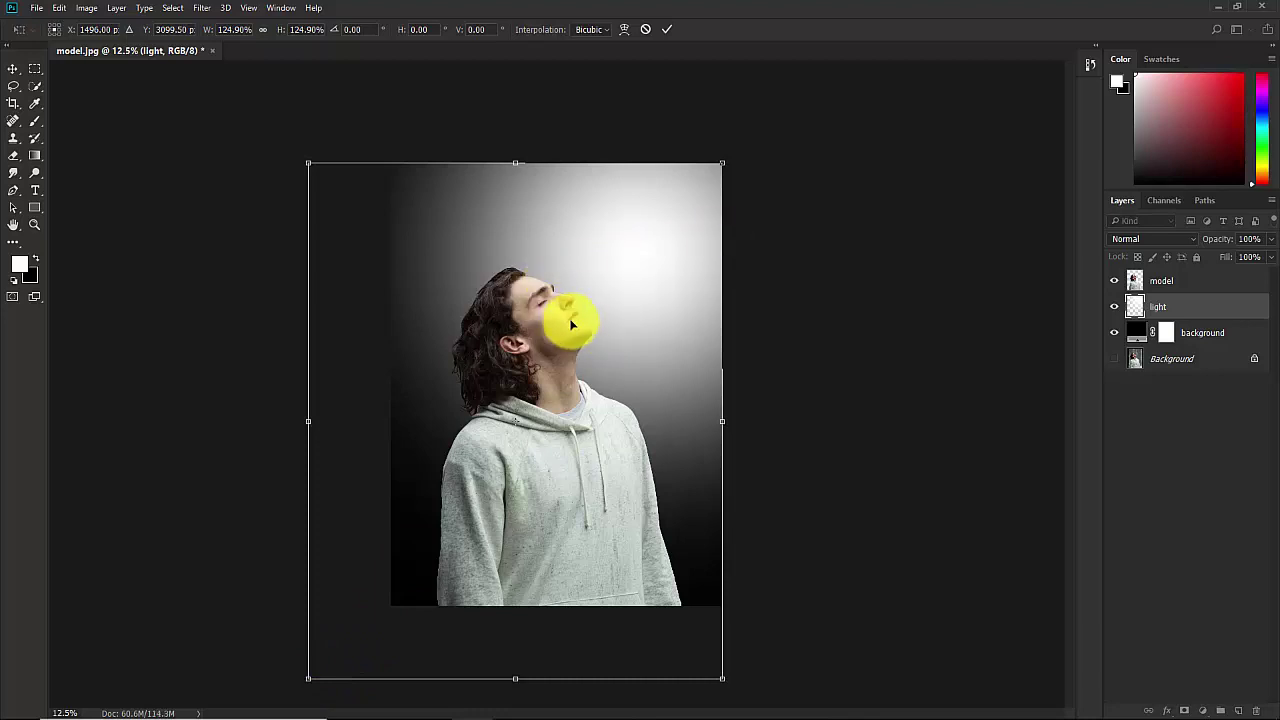
{"action": "left_click_drag", "start_coordinate": [308, 679], "coordinate": [300, 686]}
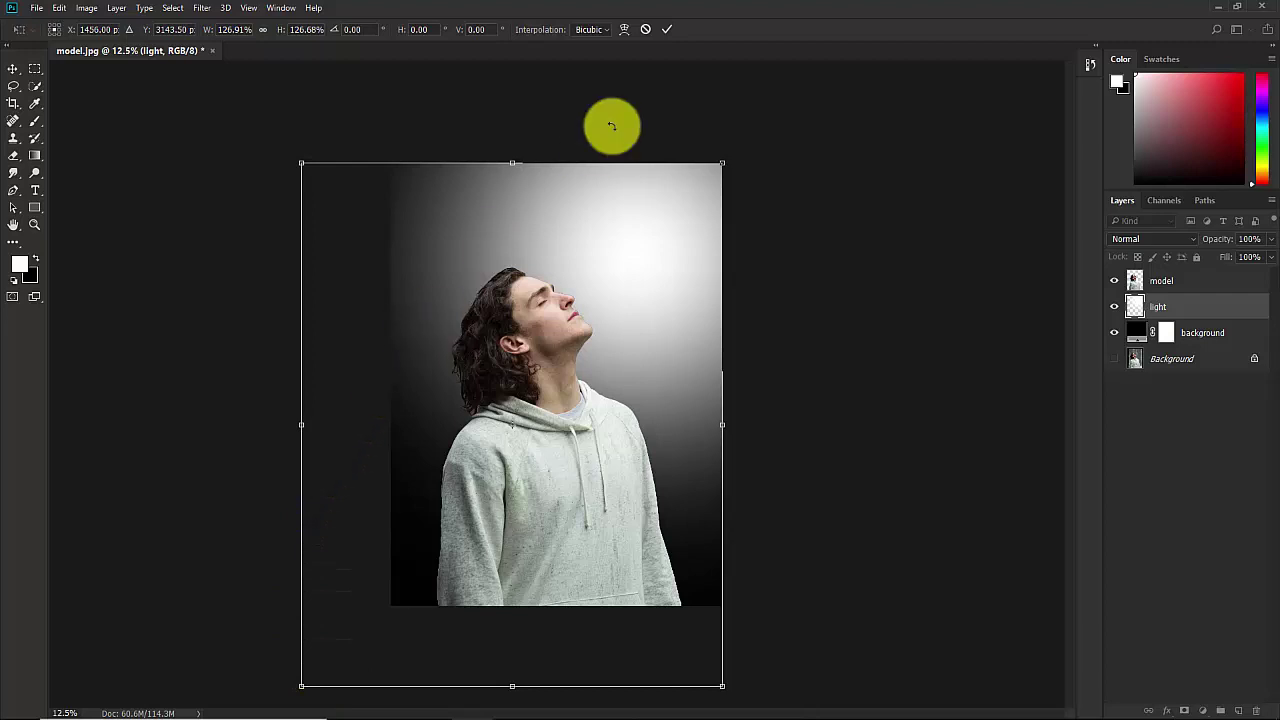
{"action": "left_click", "coordinate": [666, 31]}
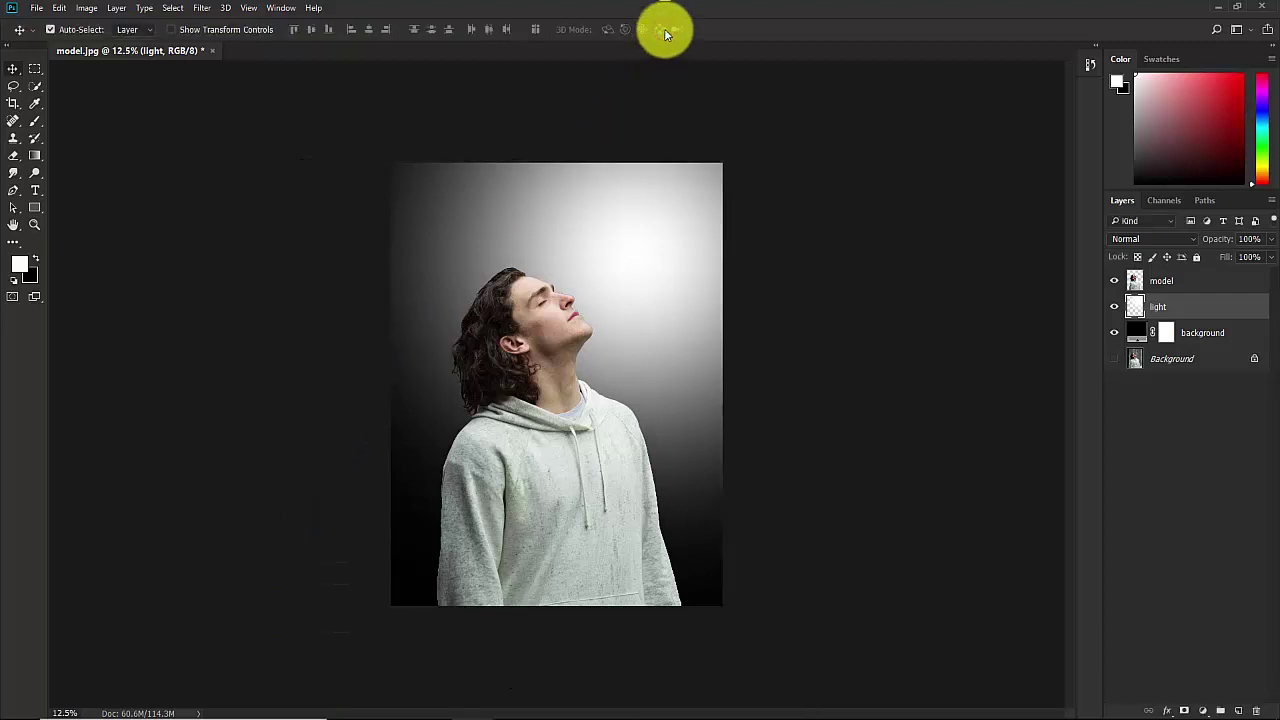
{"action": "left_click", "coordinate": [1180, 283]}
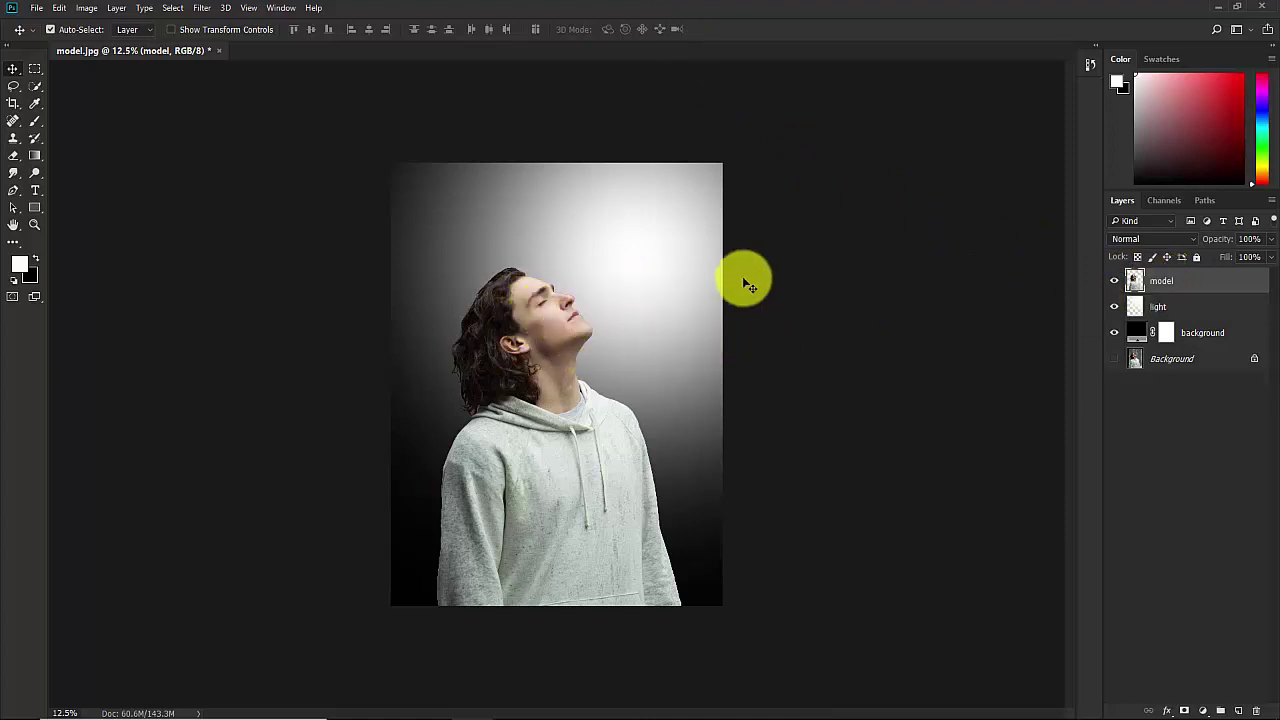
Set the model layer's blend mode to Soft Light
{"action": "left_click", "coordinate": [1199, 282]}
{"action": "left_click", "coordinate": [1127, 238]}
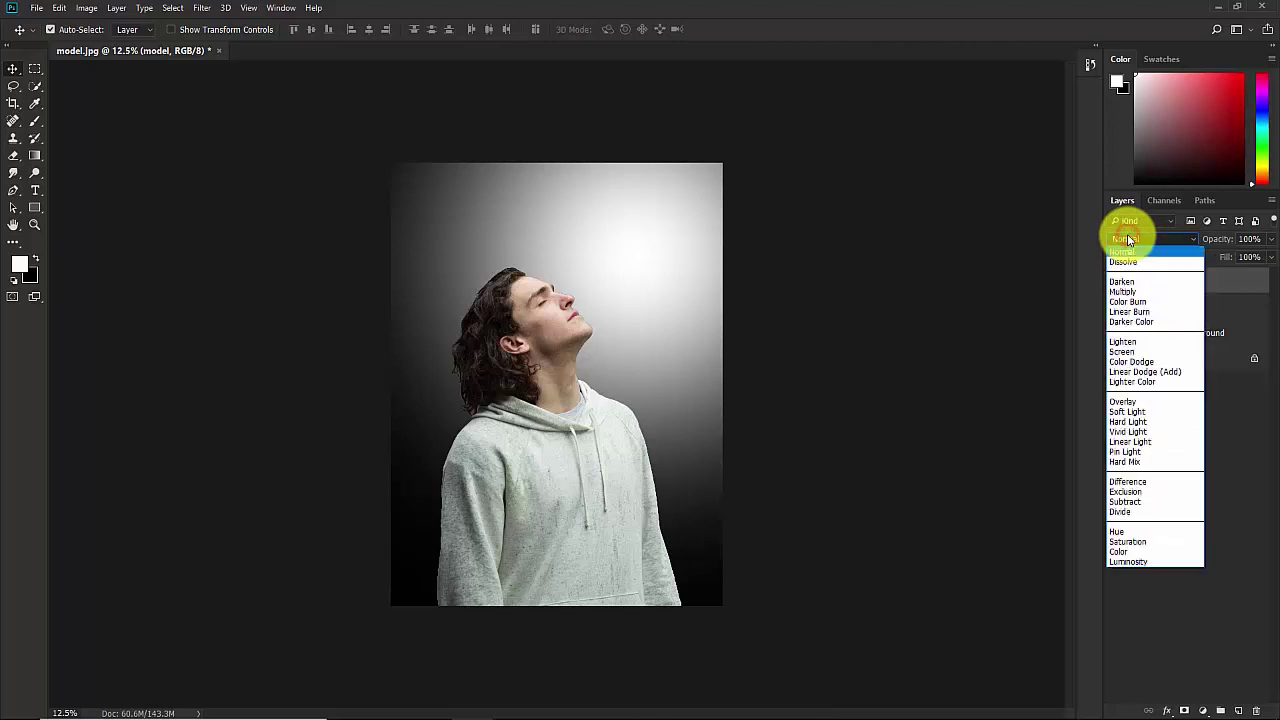
{"action": "left_click", "coordinate": [1130, 411]}
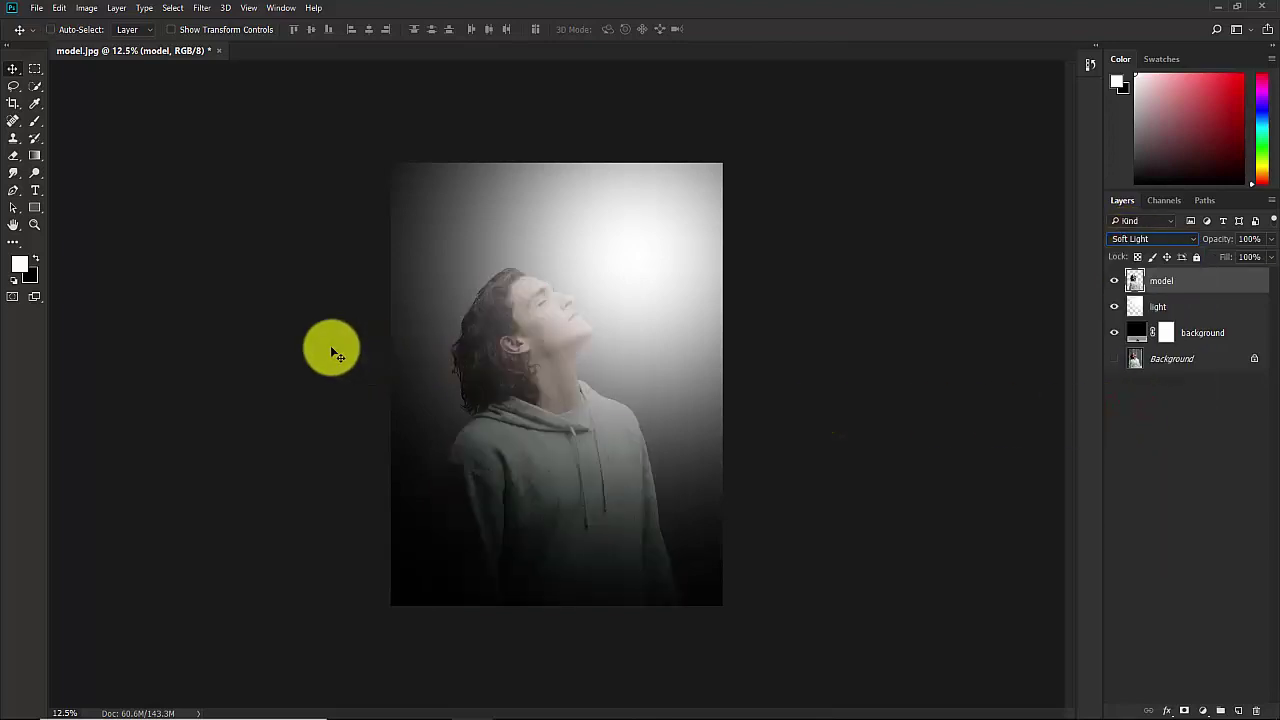
{"action": "key", "text": "ctrl+plus"}
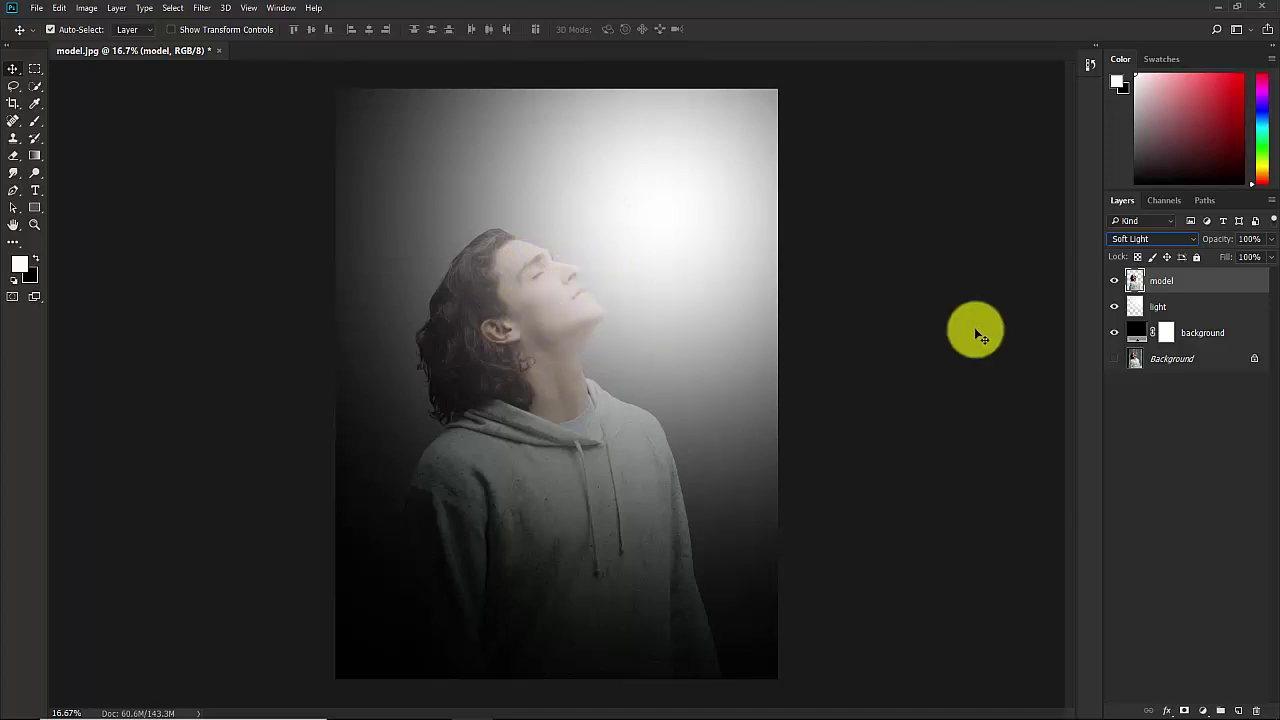
{"action": "key", "text": "ctrl+j"}
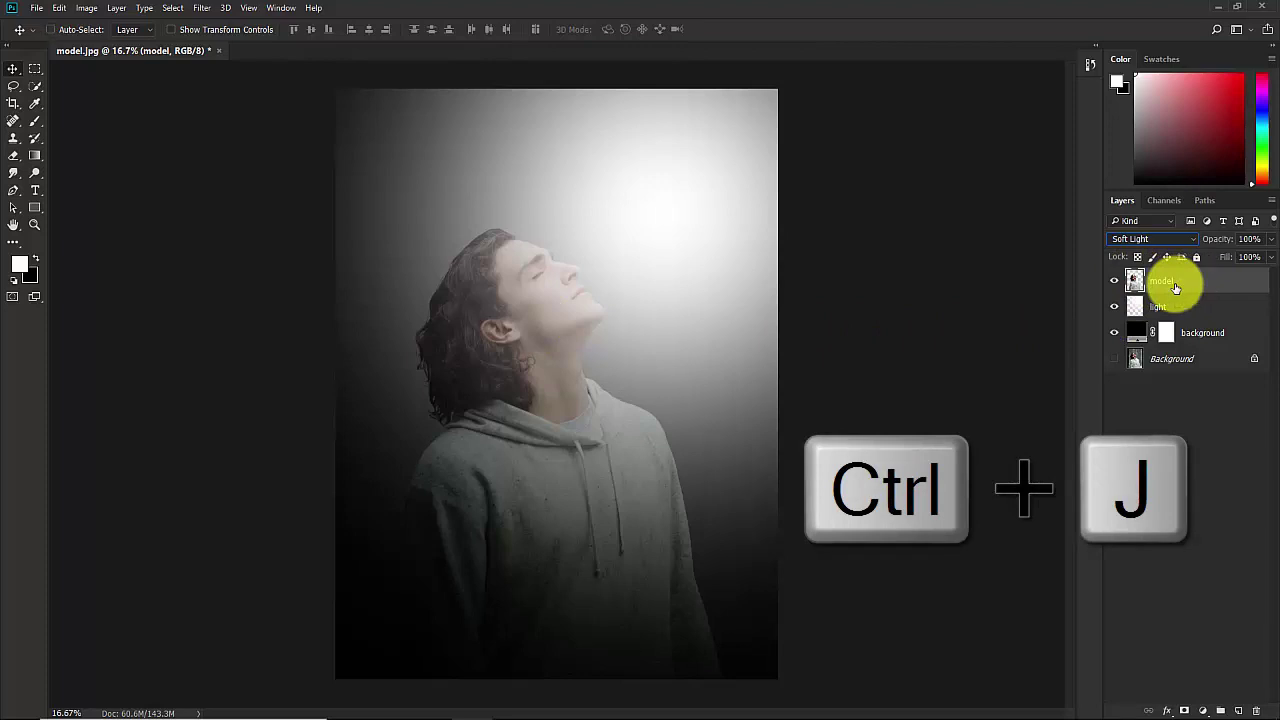
Duplicate the model layer and desaturate the copy with Hue/Saturation at -100
{"action": "key", "text": "ctrl+j"}
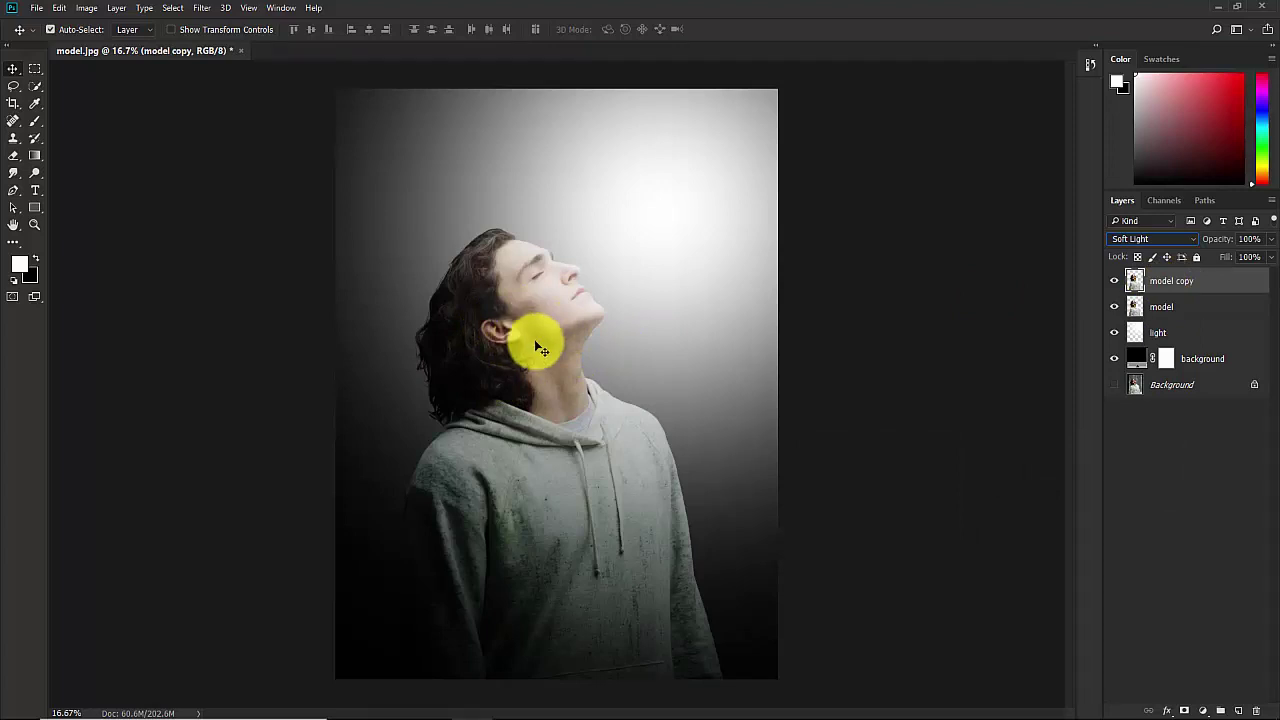
{"action": "left_click", "coordinate": [1157, 282]}
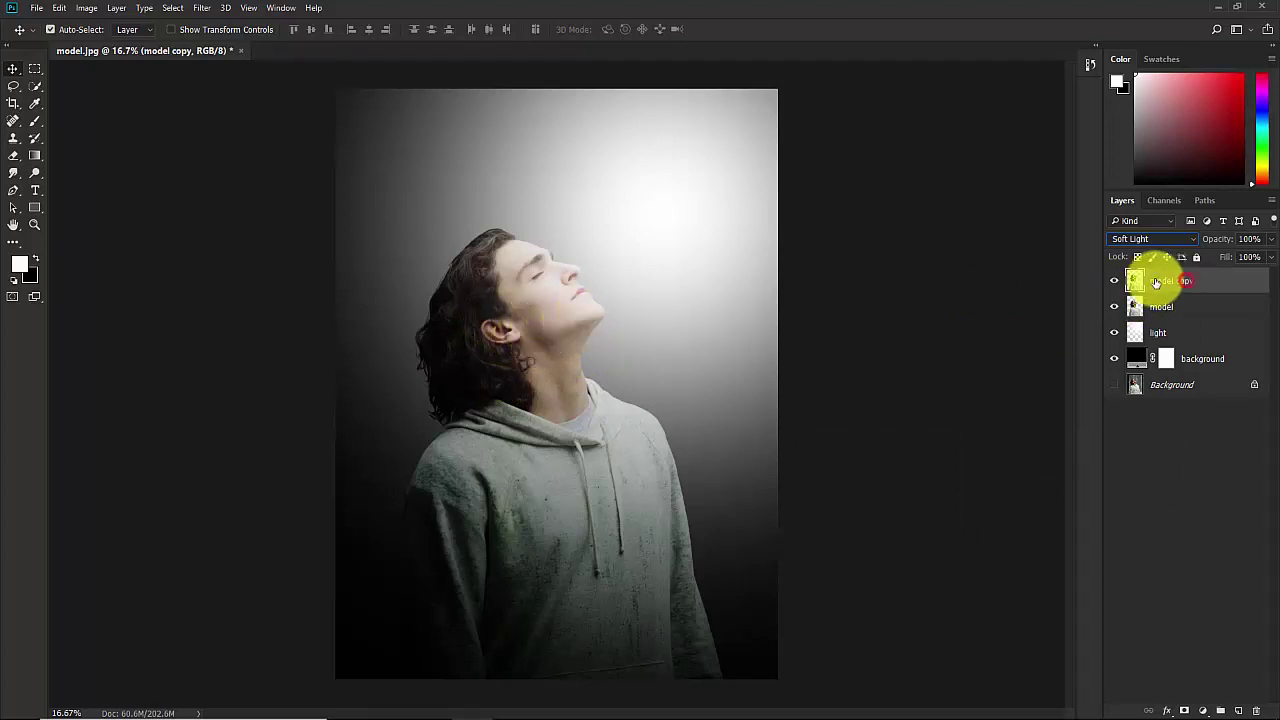
{"action": "key", "text": "ctrl+u"}
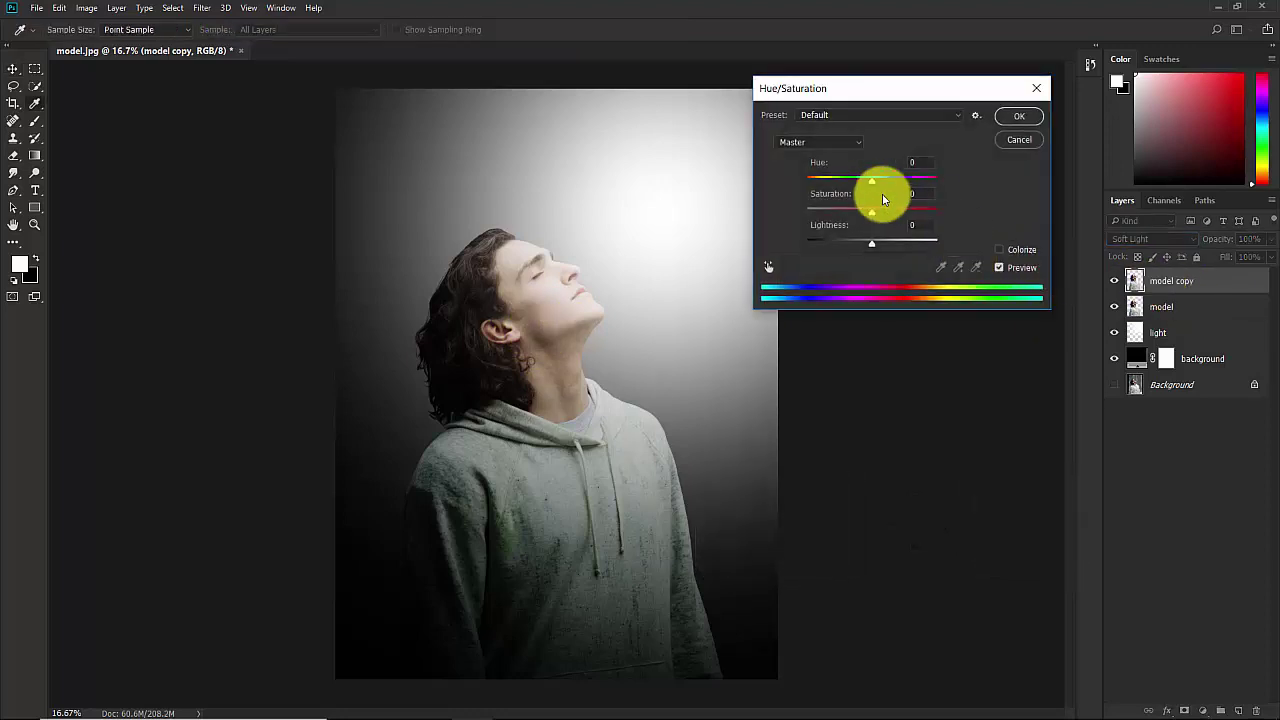
{"action": "left_click_drag", "start_coordinate": [873, 215], "coordinate": [808, 213]}
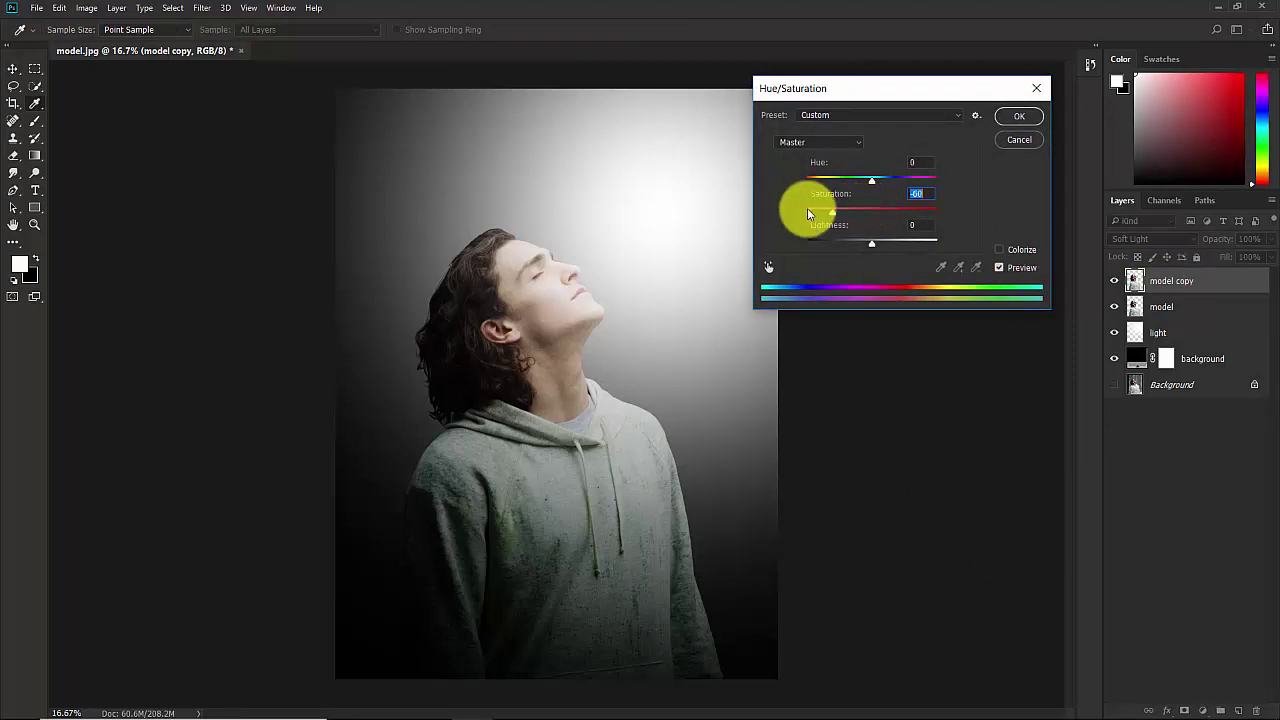
{"action": "left_click", "coordinate": [1018, 116]}
Inspect the grey face up close, then duplicate the model copy layer
{"action": "left_click", "coordinate": [1139, 461]}
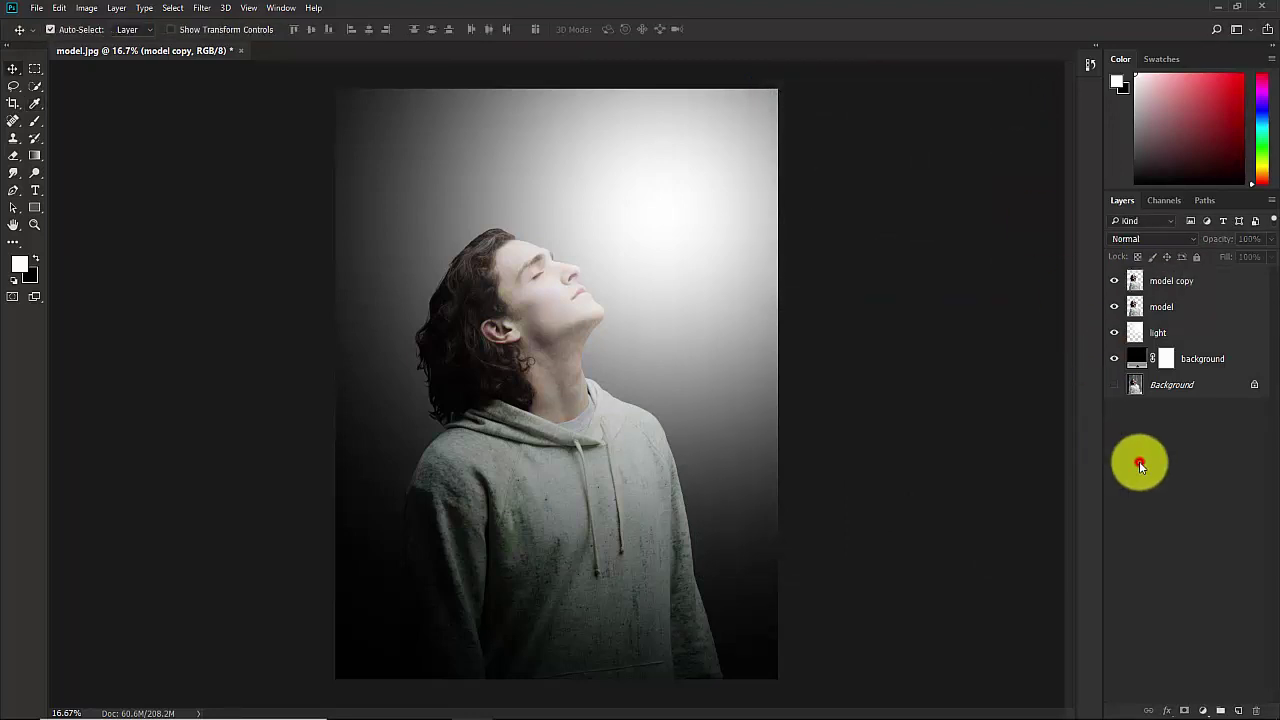
{"action": "left_click", "coordinate": [1117, 392]}
{"action": "key", "text": "ctrl+plus"}
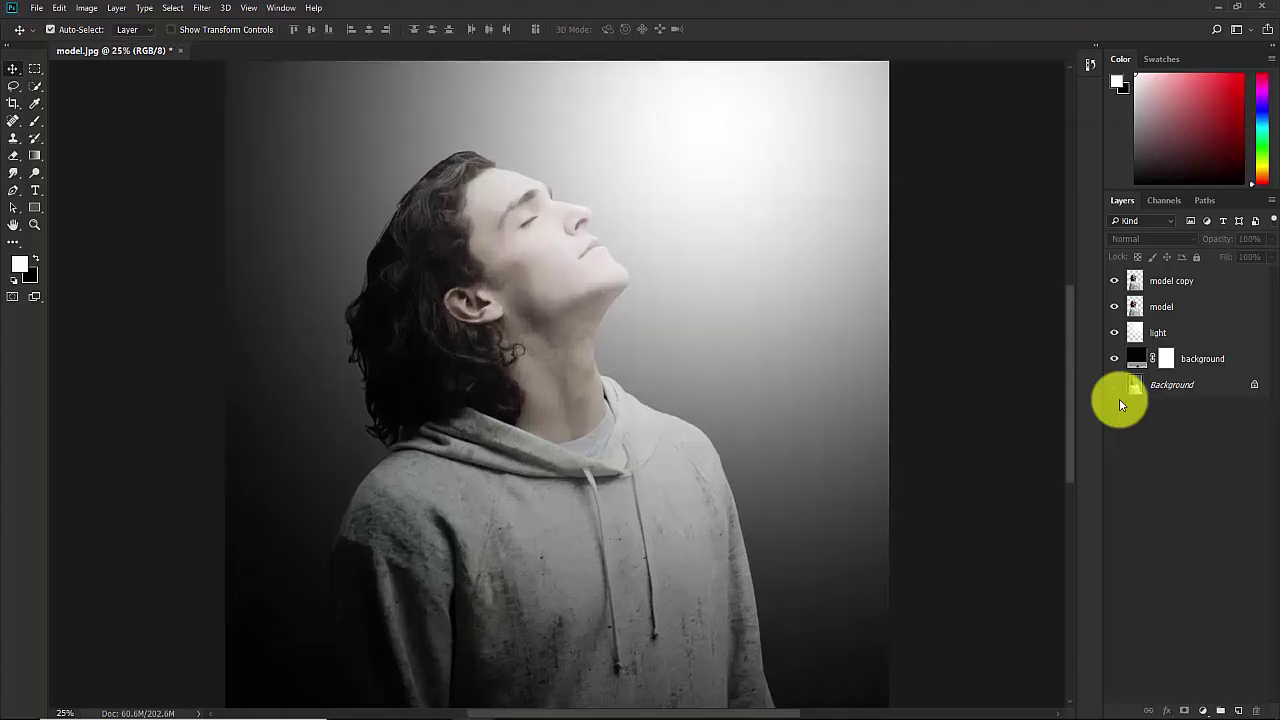
{"action": "left_click_drag", "start_coordinate": [547, 267], "coordinate": [548, 356]}
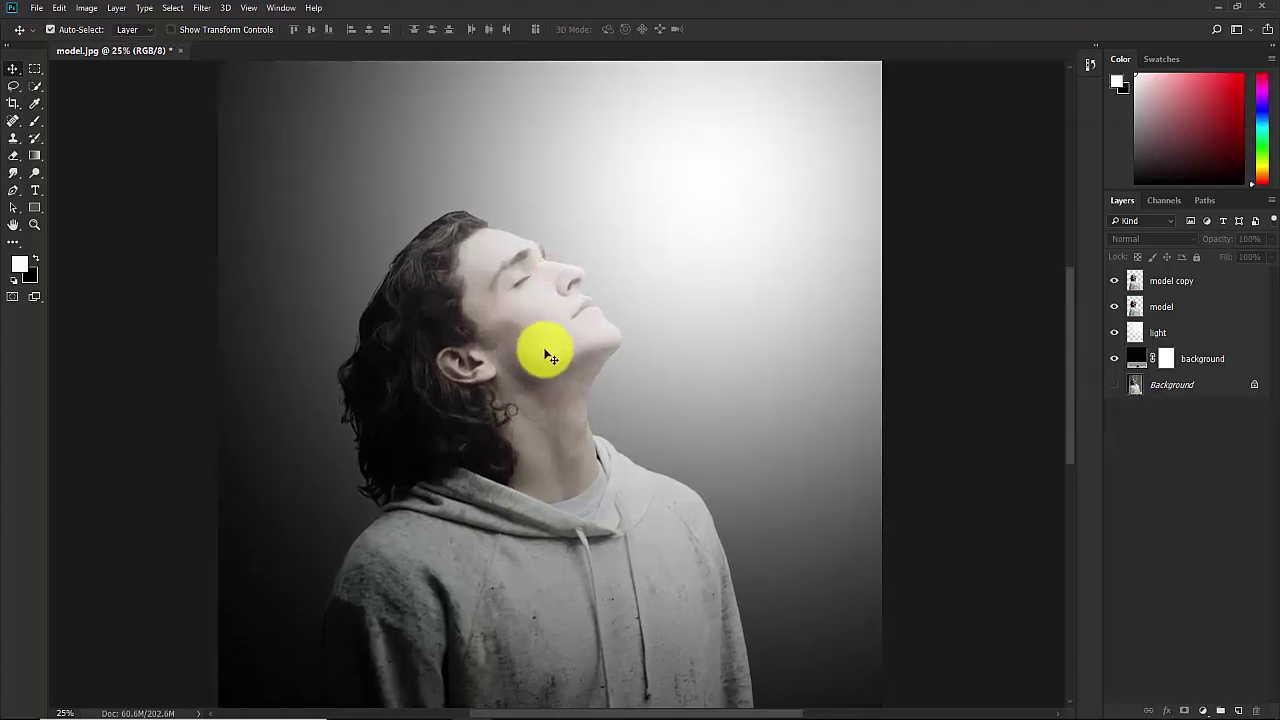
{"action": "key", "text": "ctrl+minus"}
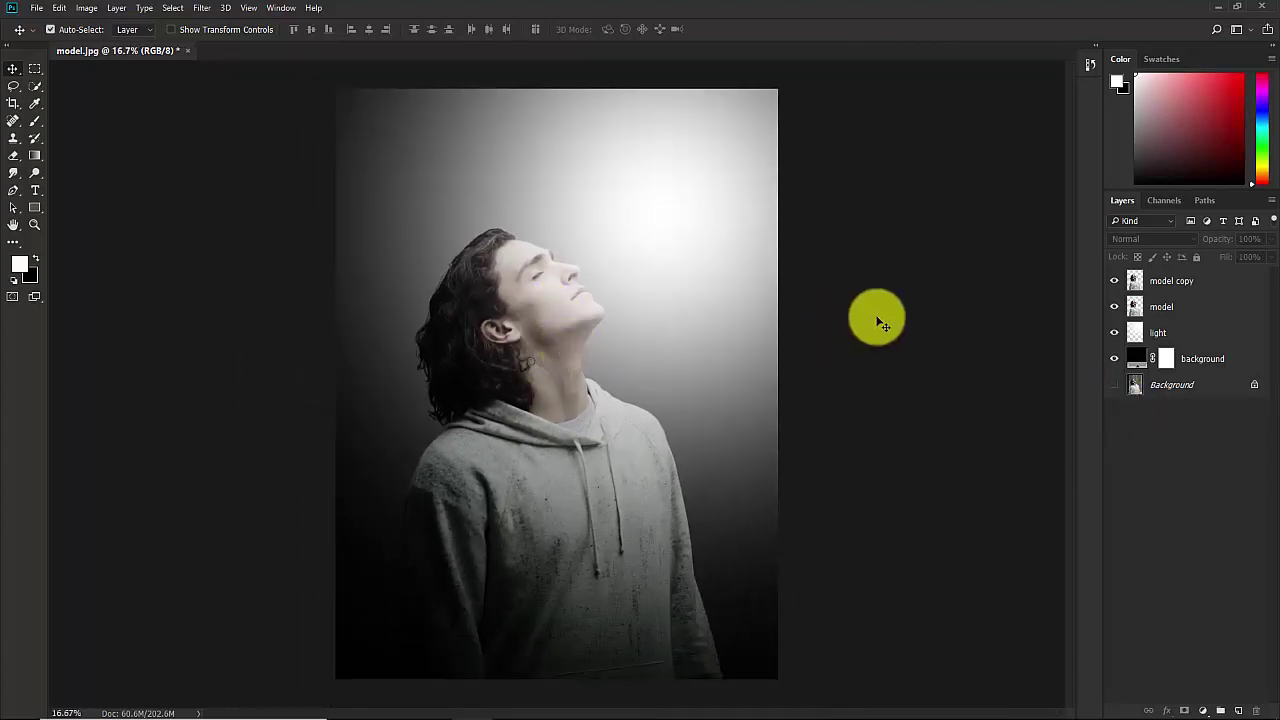
{"action": "left_click", "coordinate": [1173, 283]}
{"action": "key", "text": "ctrl+j"}
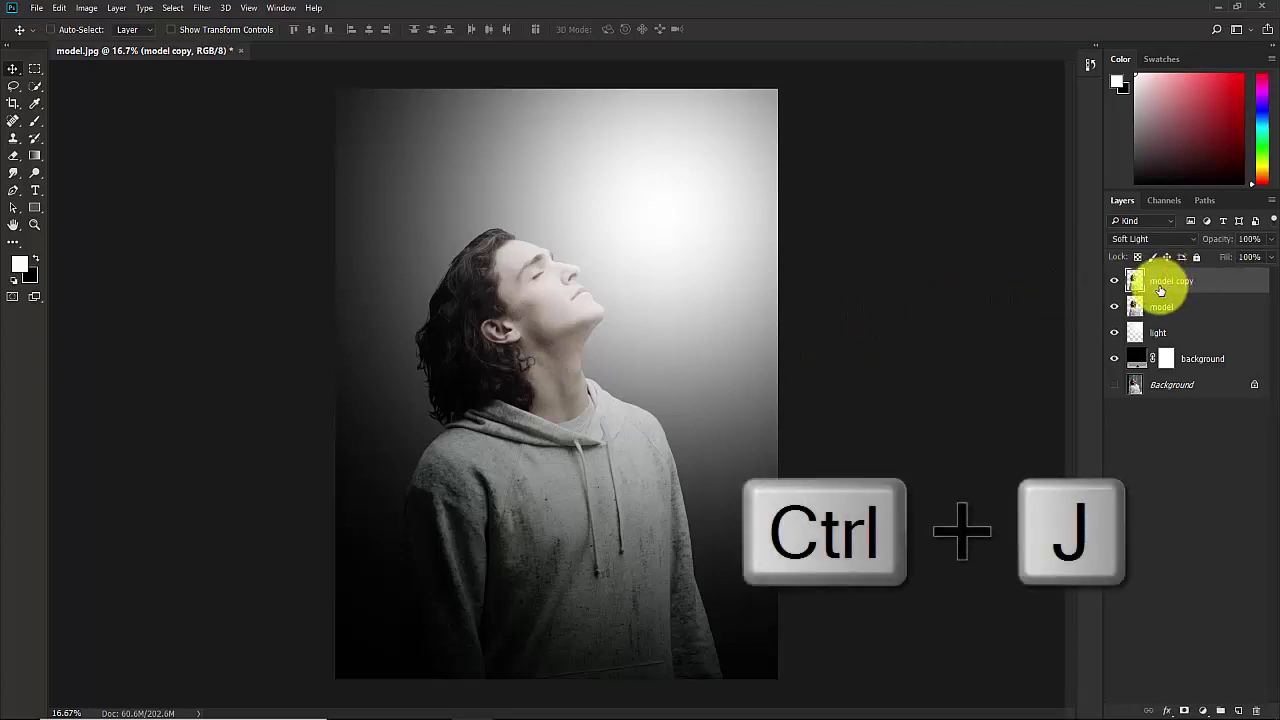
Apply a High Pass filter to the duplicated sharpness layer
{"action": "key", "text": "ctrl+j"}
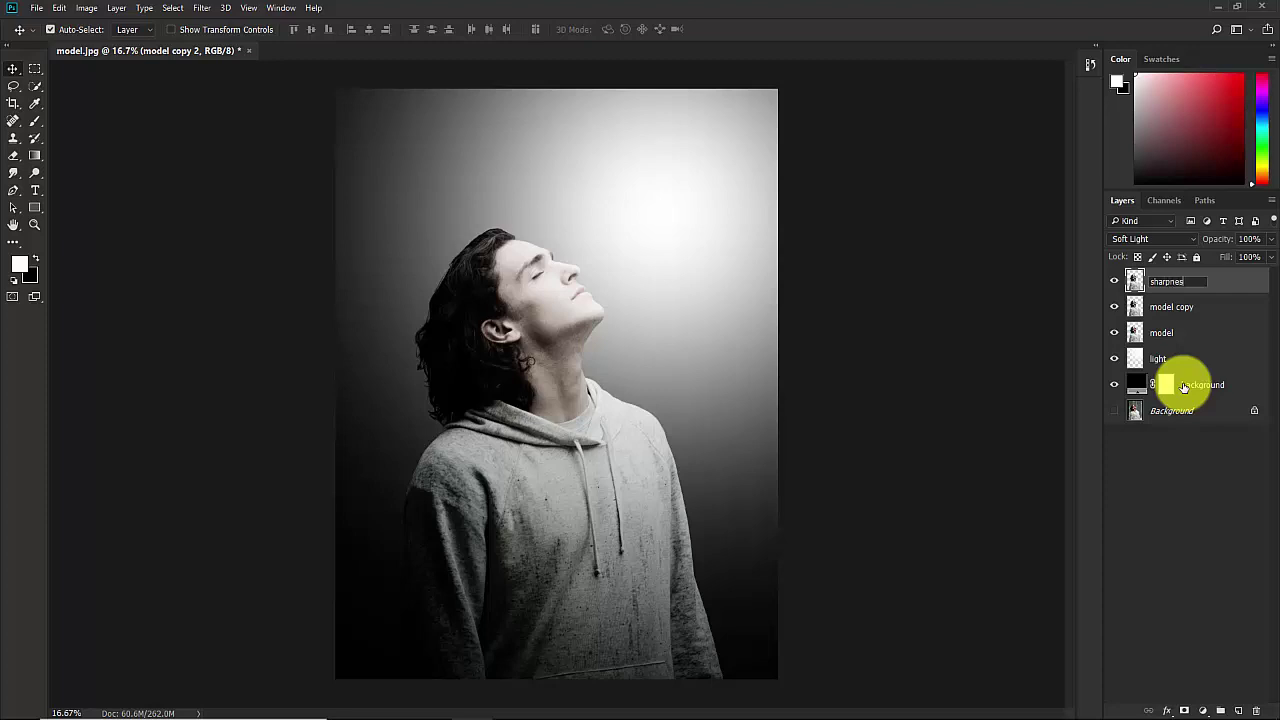
{"action": "left_click", "coordinate": [1177, 281]}
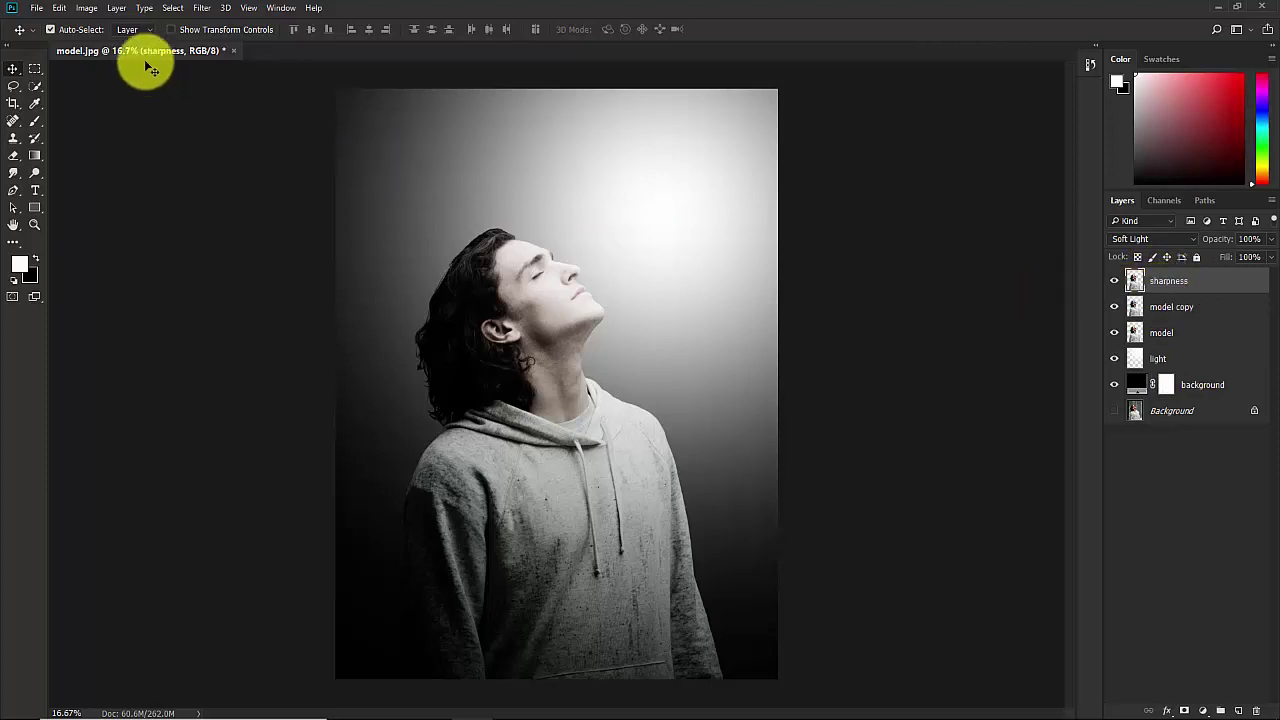
{"action": "left_click", "coordinate": [201, 7]}
{"action": "mouse_move", "coordinate": [251, 337]}
{"action": "left_click", "coordinate": [462, 355]}
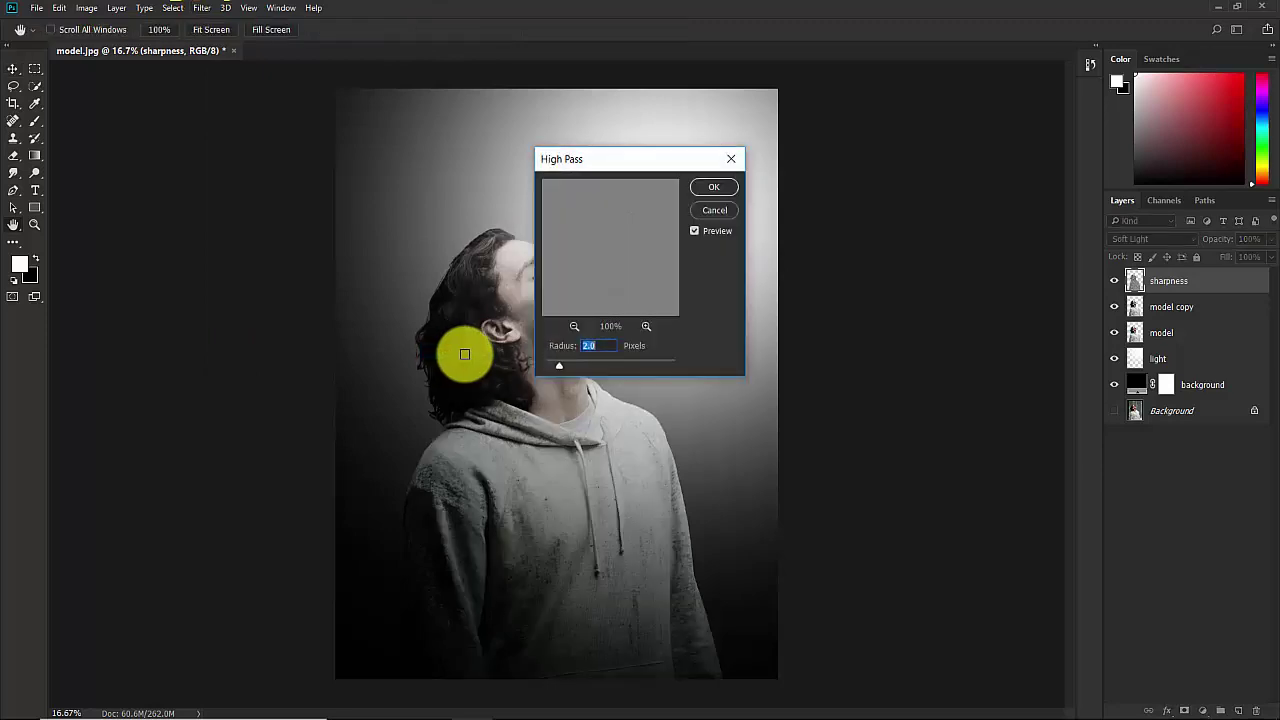
{"action": "left_click_drag", "start_coordinate": [614, 157], "coordinate": [677, 159]}
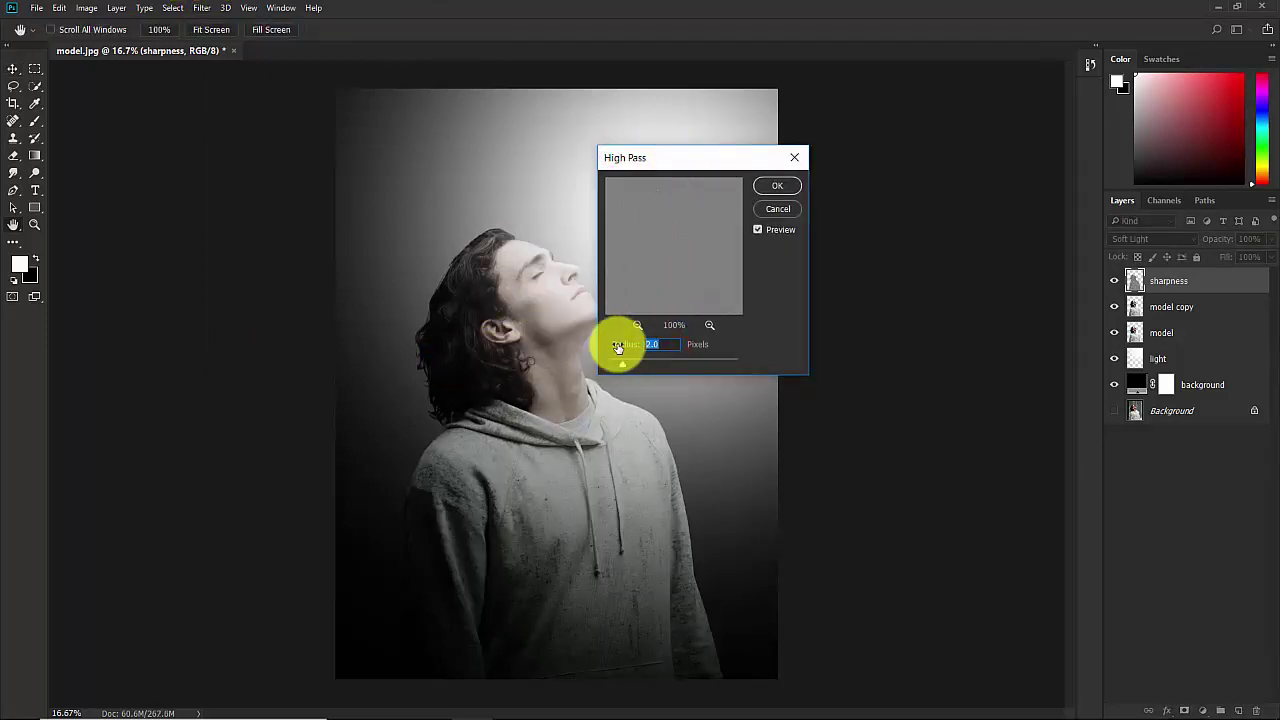
{"action": "left_click", "coordinate": [777, 186]}
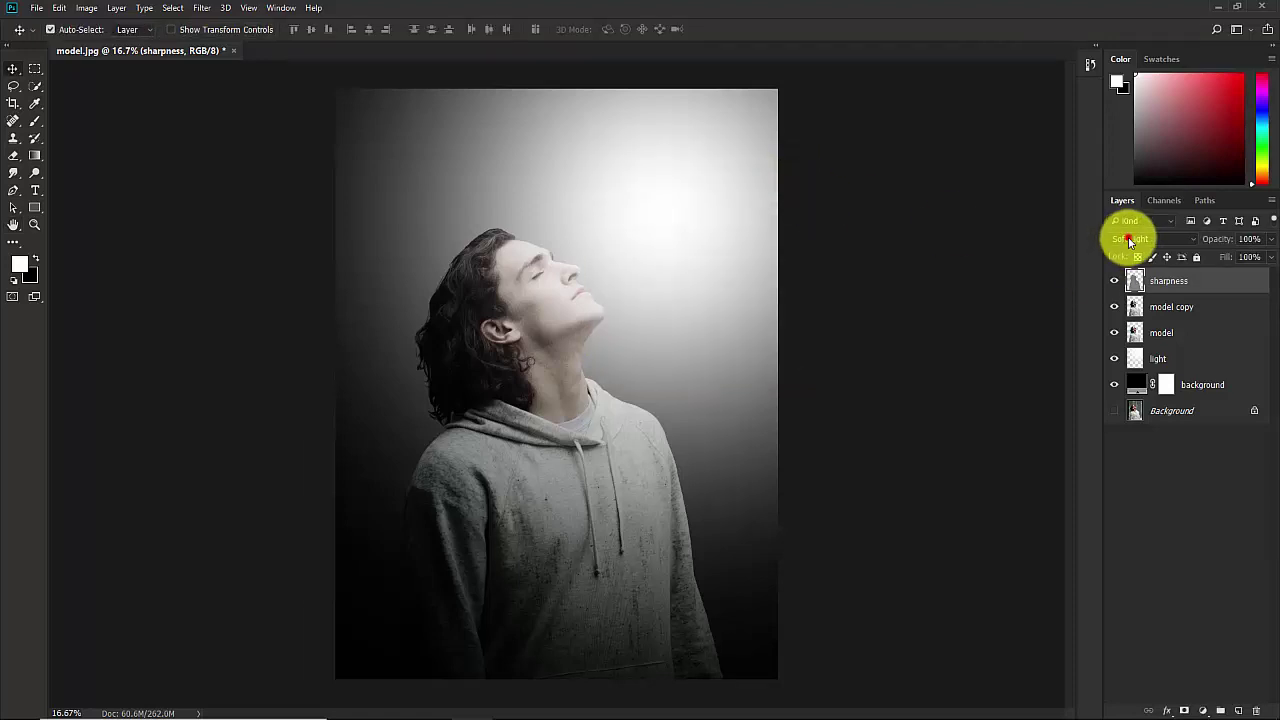
Blend the sharpness layer in Vivid Light and toggle it to compare the detail
{"action": "left_click", "coordinate": [1128, 239]}
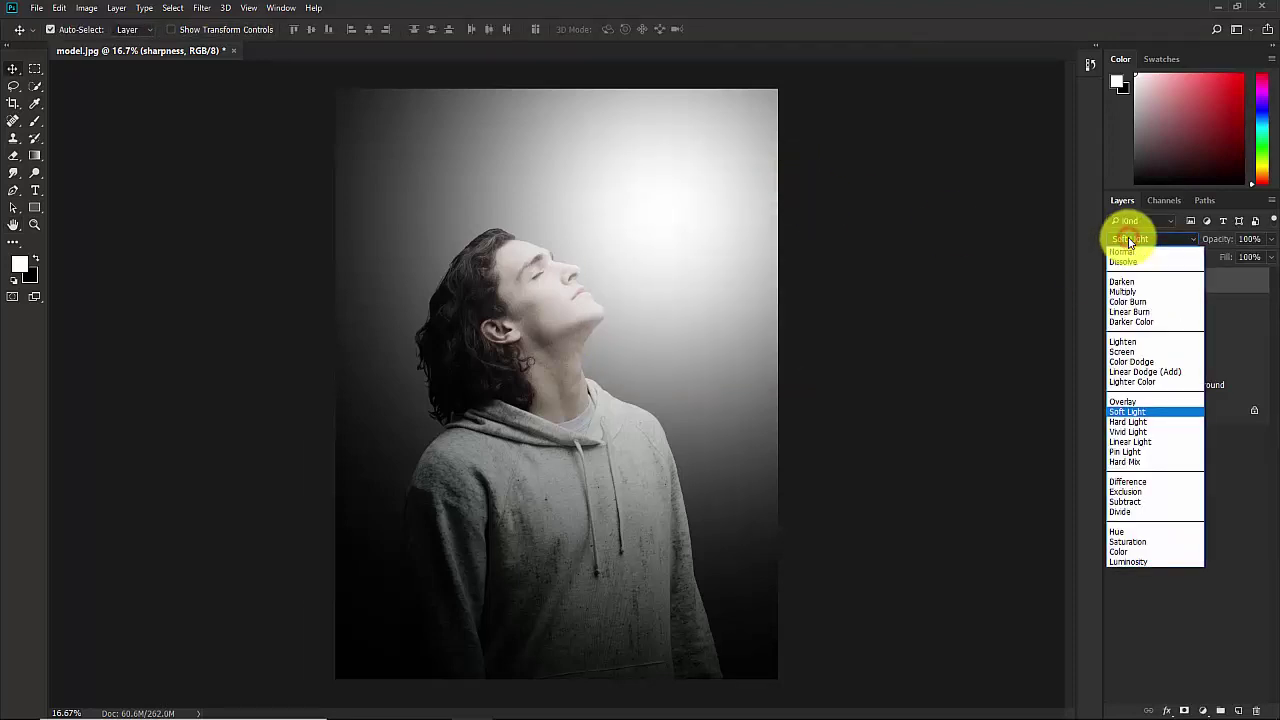
{"action": "left_click", "coordinate": [1135, 432]}
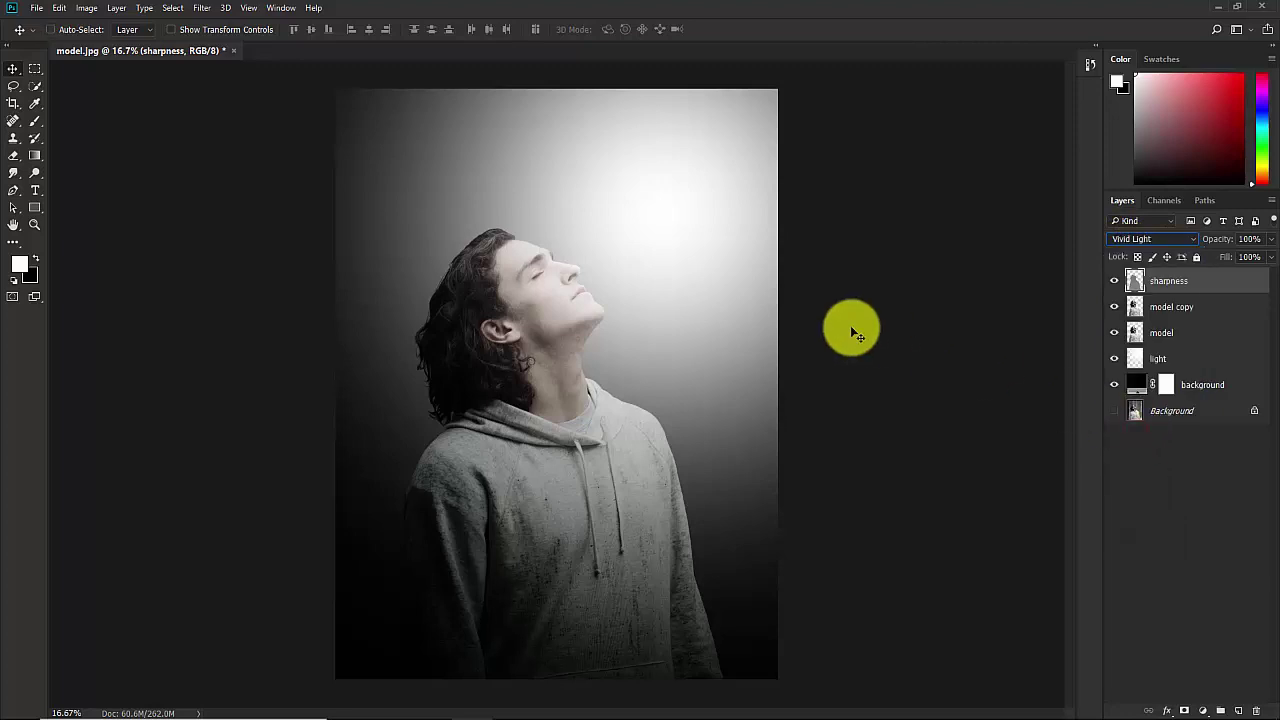
{"action": "key", "text": "ctrl+plus"}
{"action": "key", "text": "ctrl+plus"}
{"action": "key", "text": "ctrl+plus"}
{"action": "left_click_drag", "start_coordinate": [557, 331], "coordinate": [586, 489]}
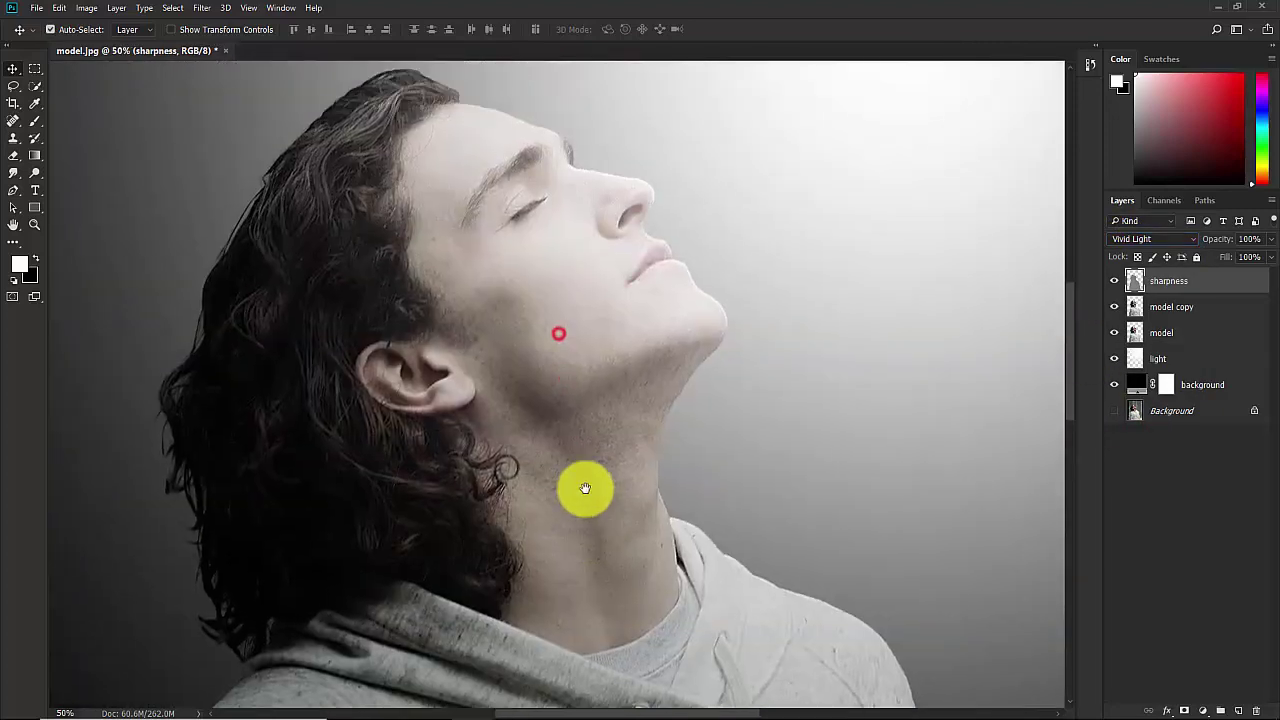
{"action": "left_click", "coordinate": [1116, 283]}
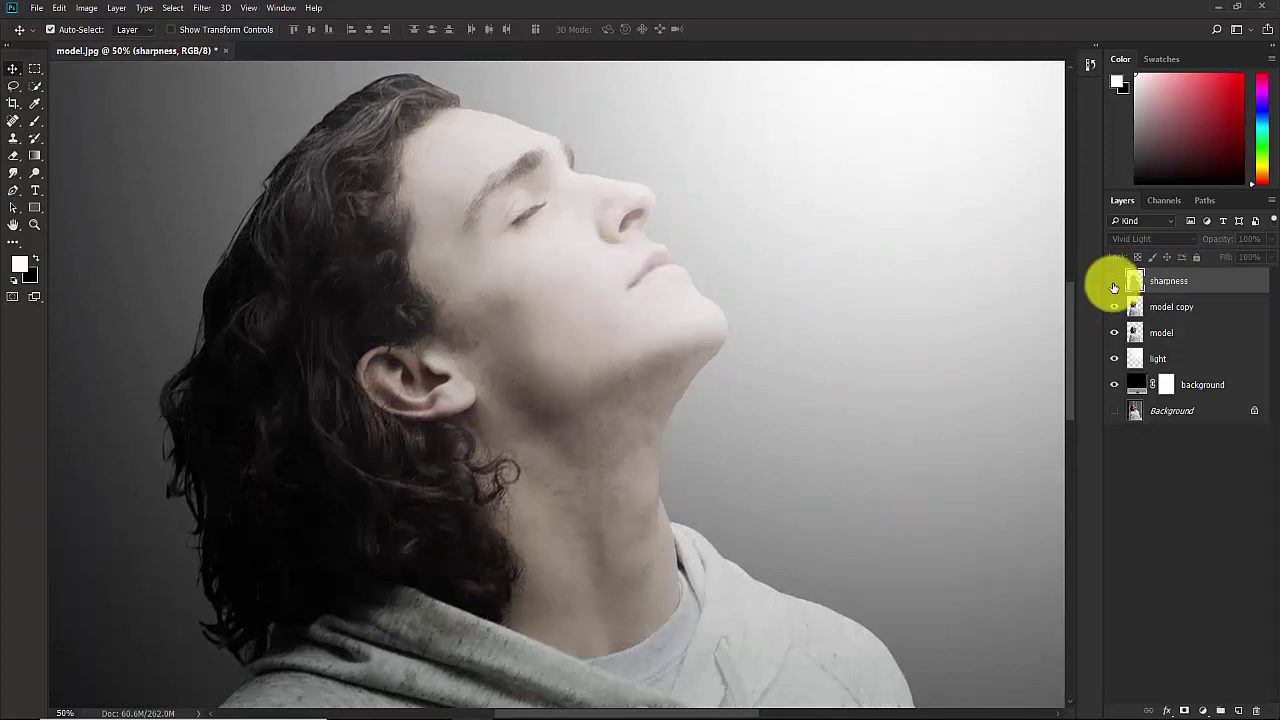
{"action": "key", "text": "ctrl+minus"}
{"action": "key", "text": "ctrl+minus"}
{"action": "key", "text": "ctrl+minus"}
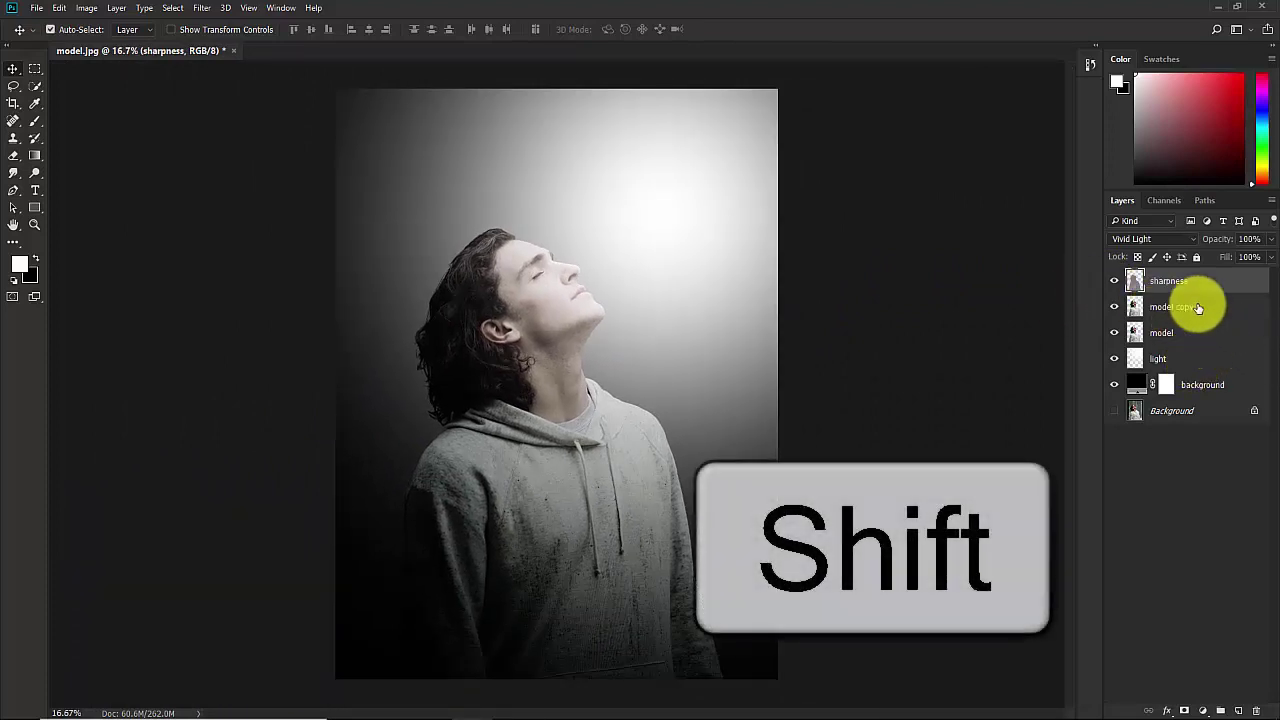
Group the sharpness, model copy and model layers and name the group model
{"action": "left_click", "coordinate": [1170, 333], "text": "shift"}
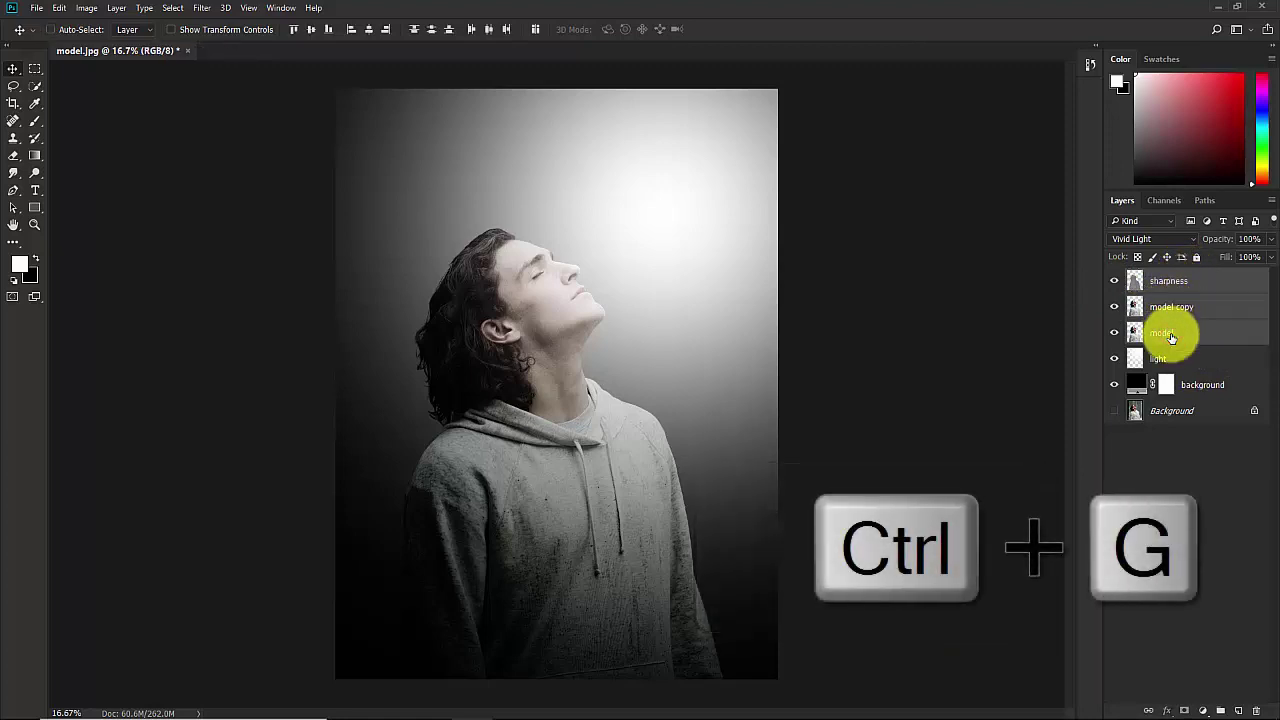
{"action": "key", "text": "ctrl+g"}
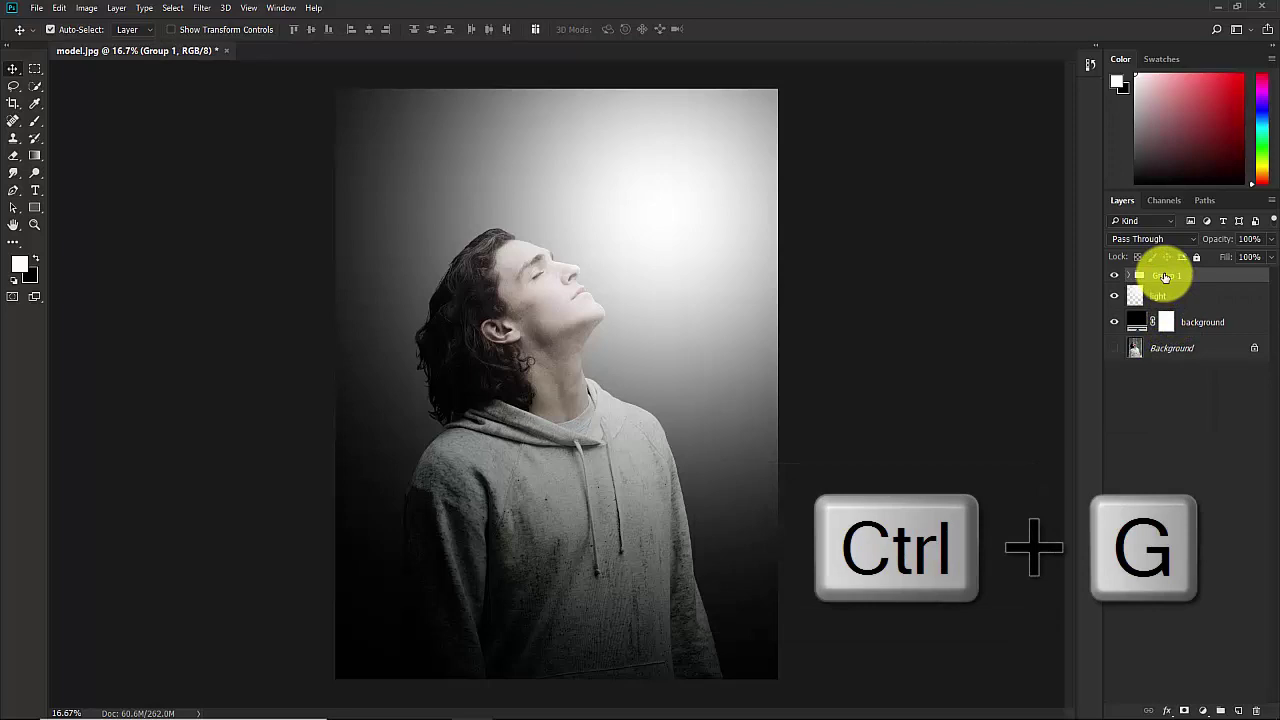
{"action": "double_click", "coordinate": [1163, 274]}
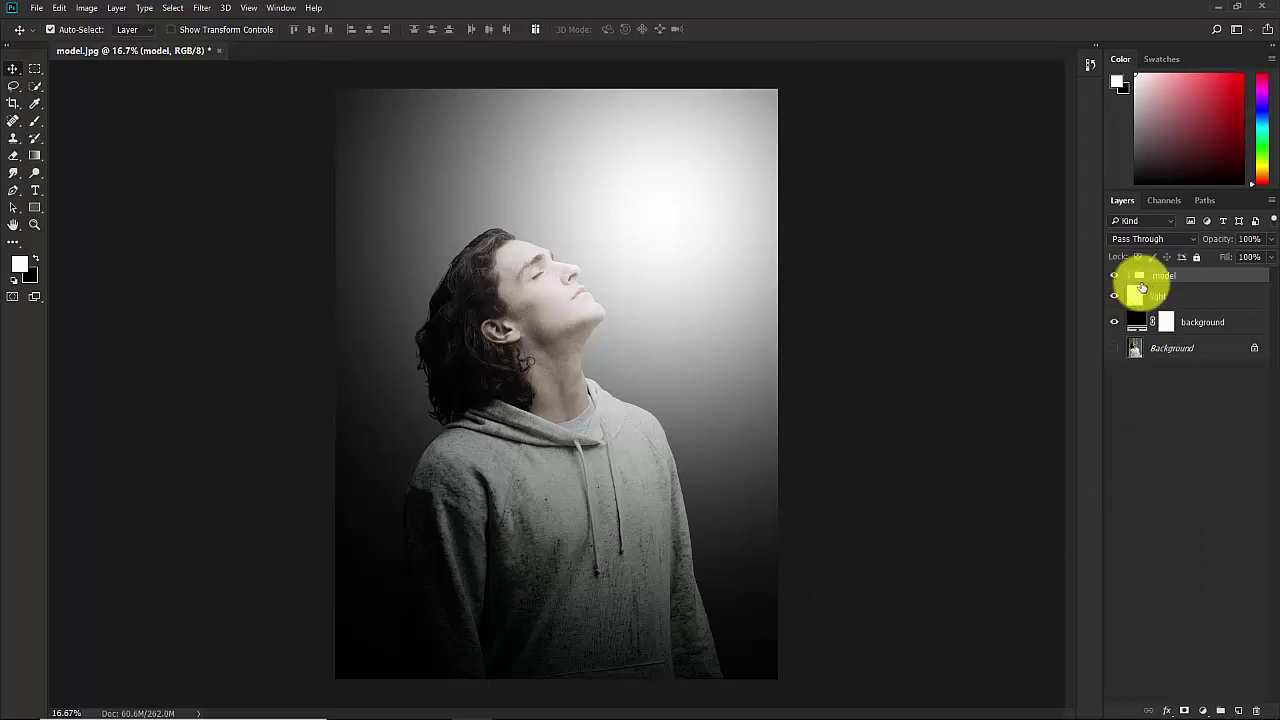
{"action": "key", "text": "ctrl+minus"}
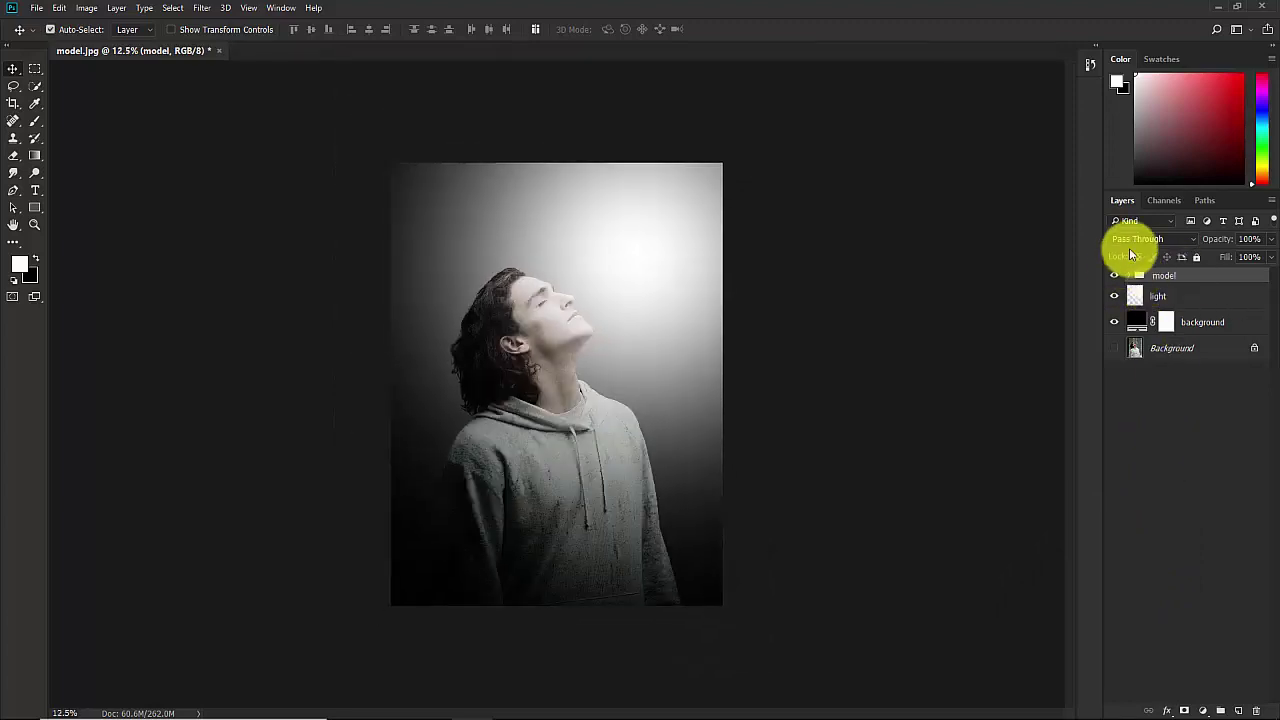
{"action": "left_click", "coordinate": [1164, 411]}
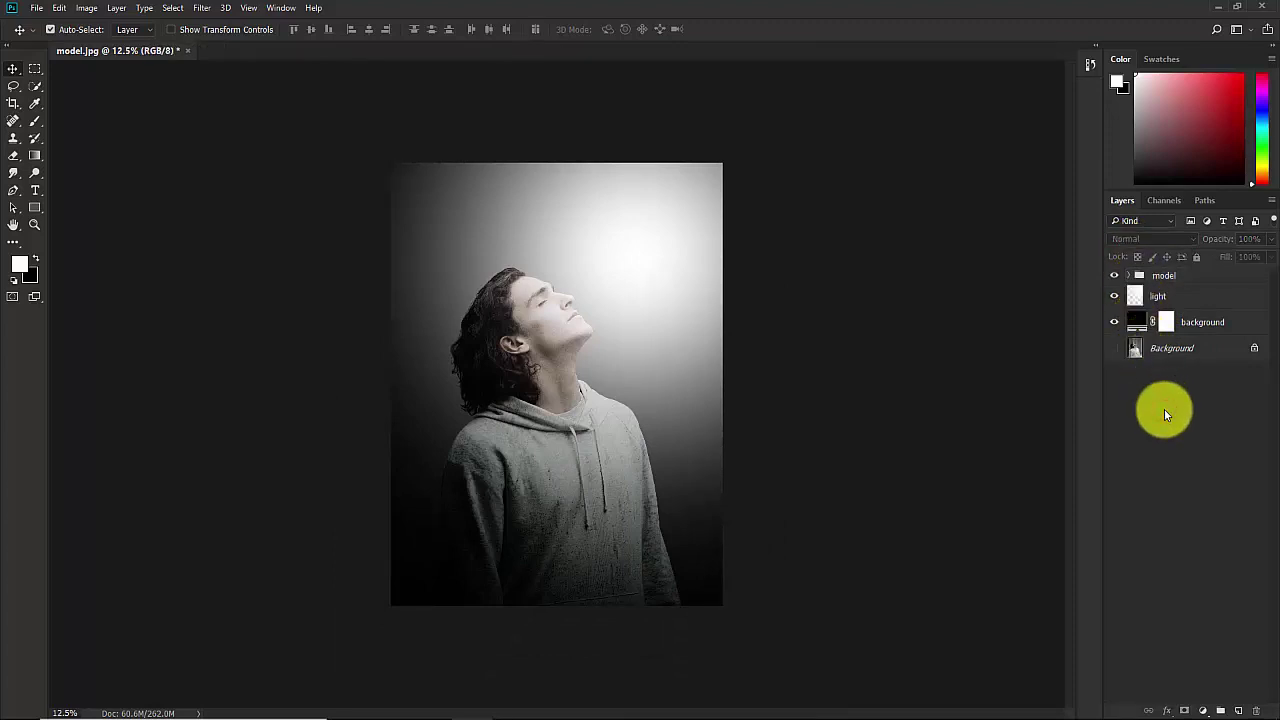
{"action": "key", "text": "ctrl+plus"}
{"action": "left_click", "coordinate": [1179, 468]}
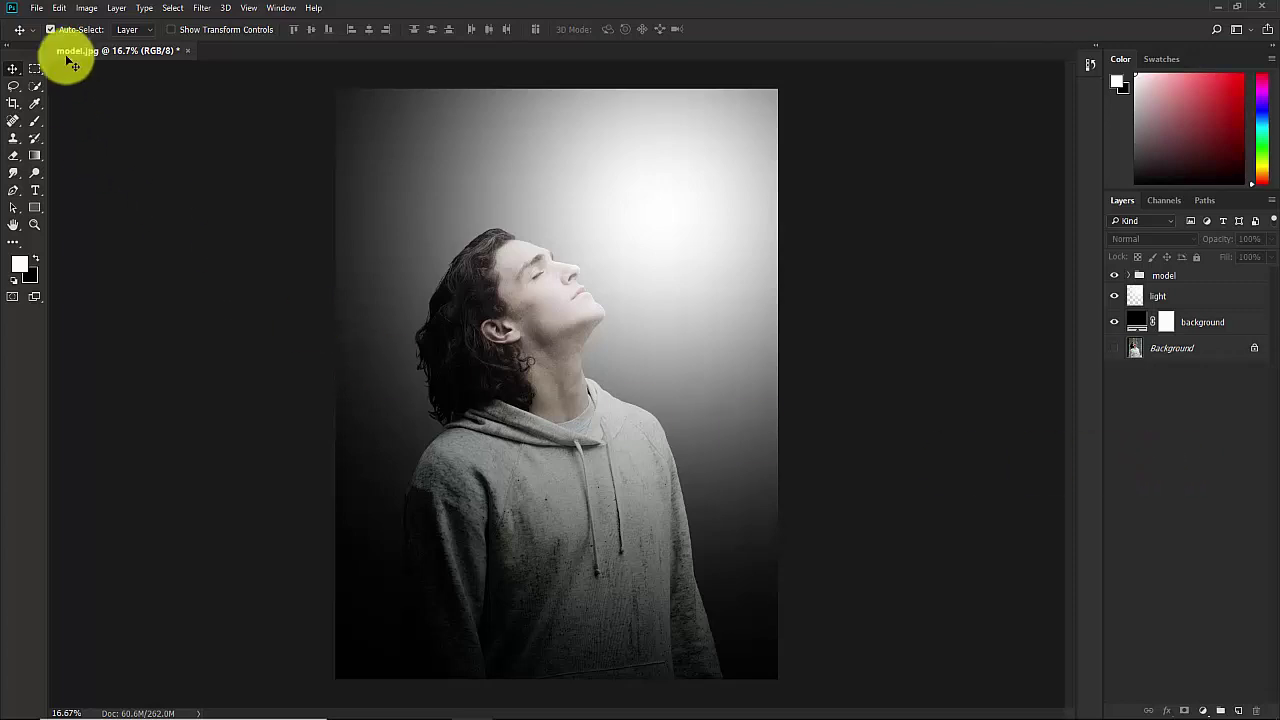
Place the bokeh image embedded, rotated -90° and scaled to fill the canvas
{"action": "left_click", "coordinate": [36, 8]}
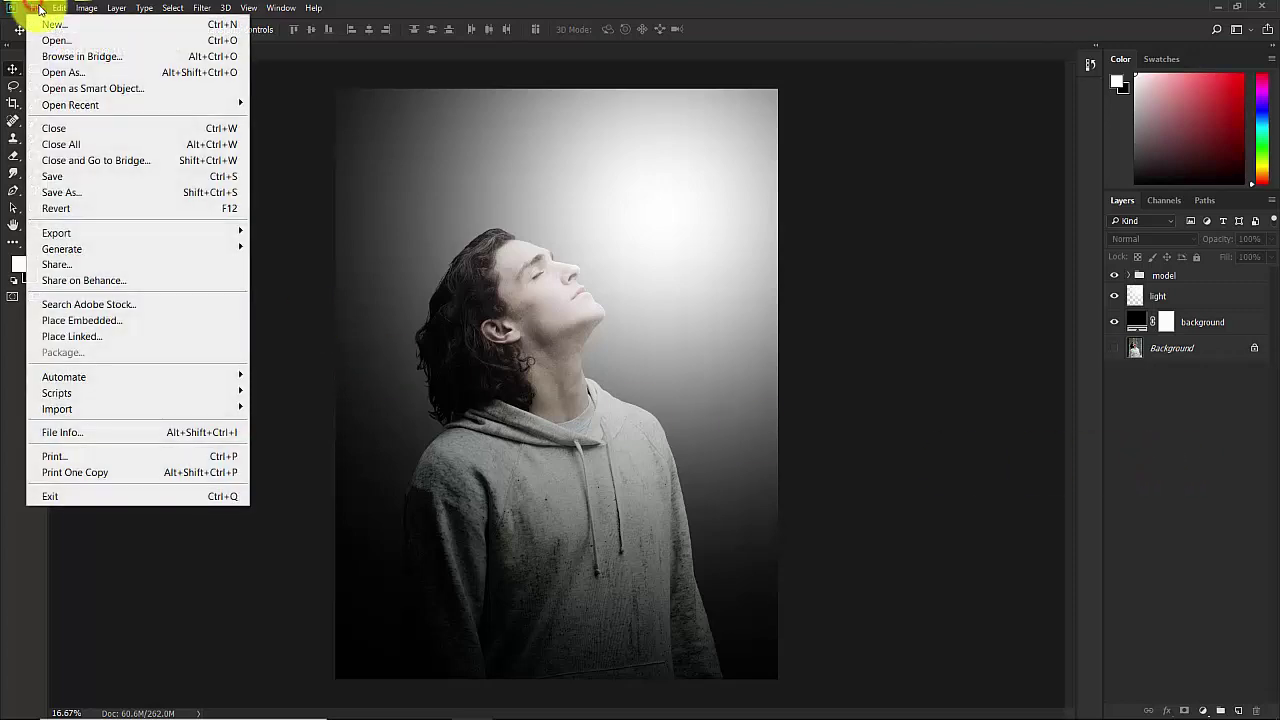
{"action": "left_click", "coordinate": [100, 327]}
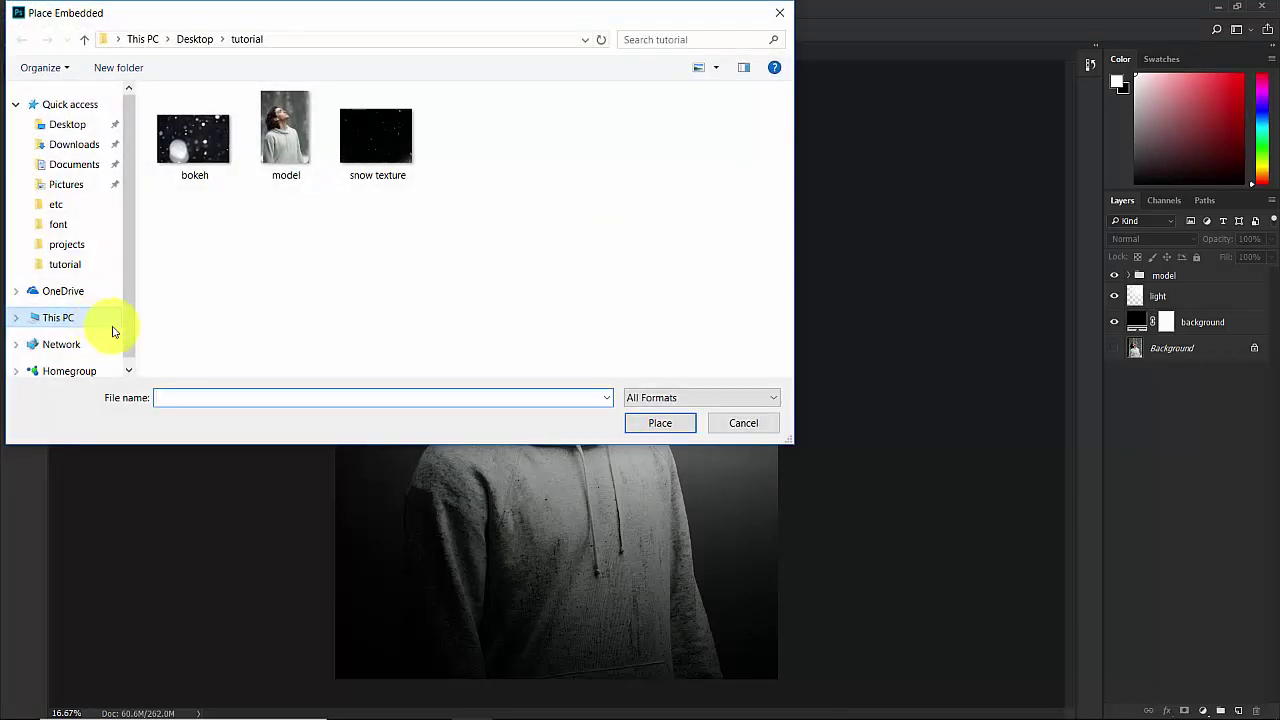
{"action": "left_click", "coordinate": [183, 152]}
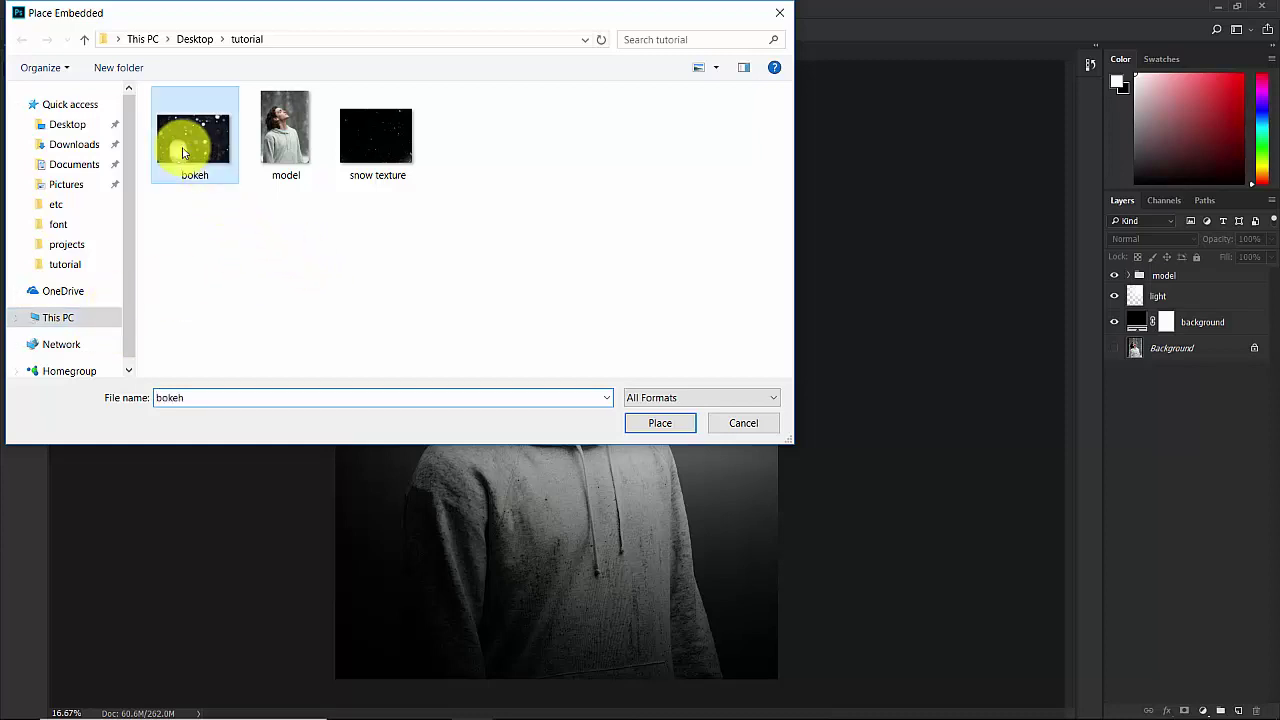
{"action": "left_click", "coordinate": [658, 423]}
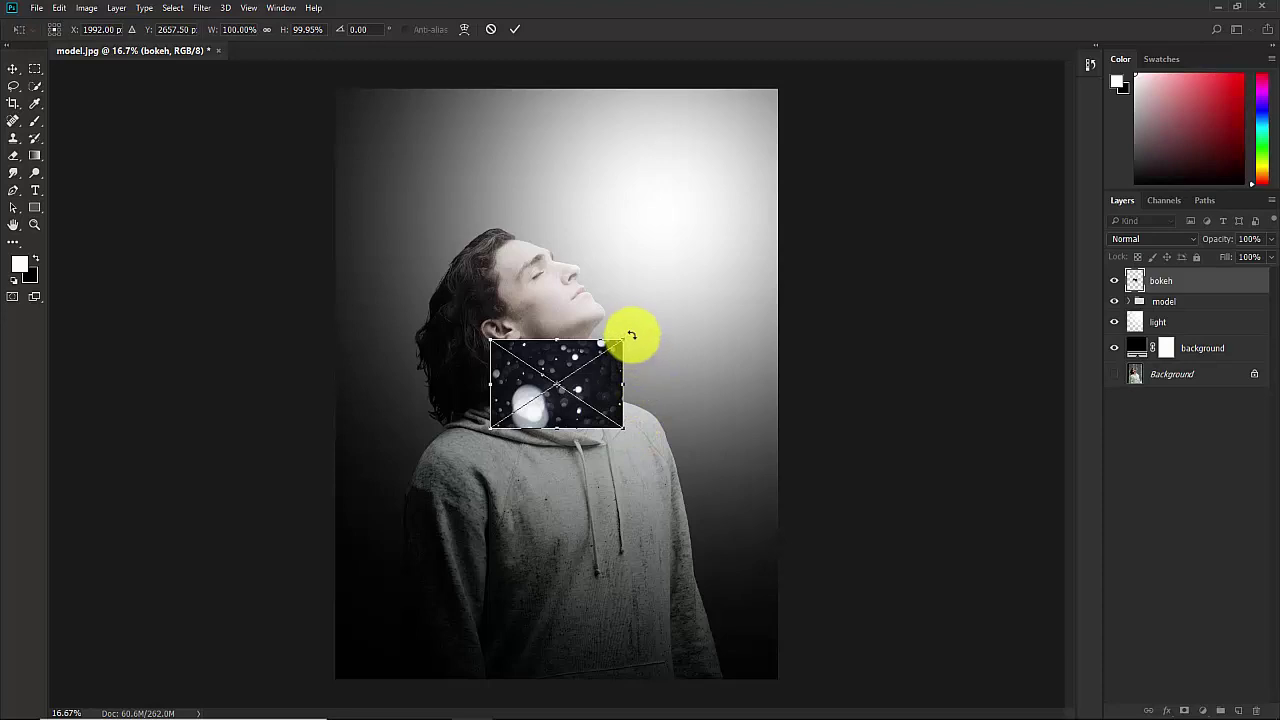
{"action": "left_click_drag", "start_coordinate": [632, 334], "coordinate": [484, 283]}
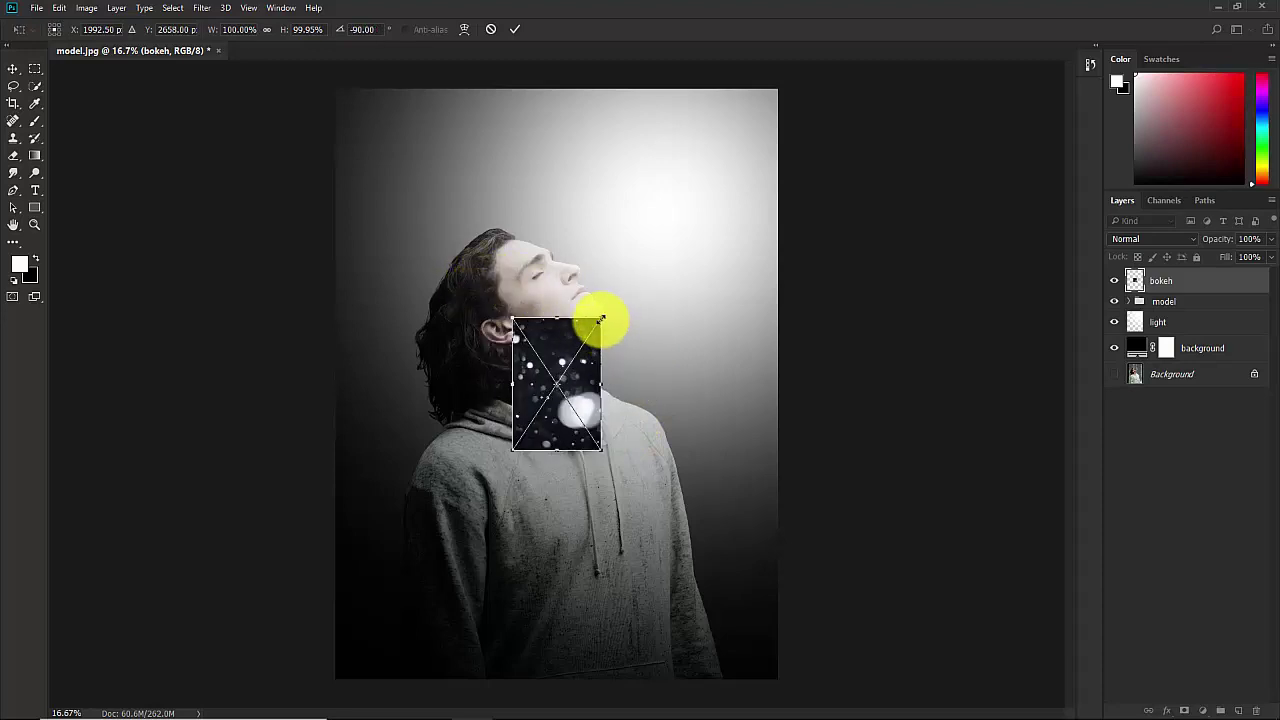
{"action": "left_click_drag", "start_coordinate": [600, 319], "coordinate": [650, 271]}
{"action": "left_click_drag", "start_coordinate": [721, 218], "coordinate": [890, 95]}
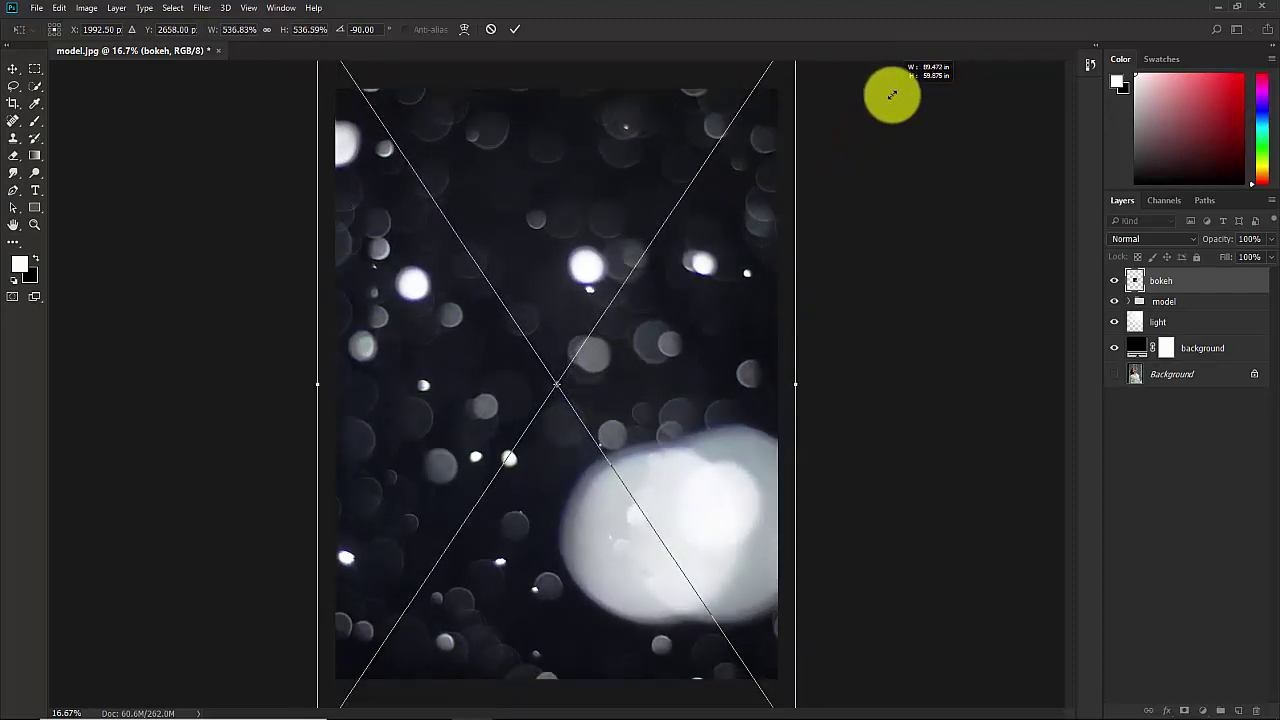
{"action": "left_click", "coordinate": [517, 29]}
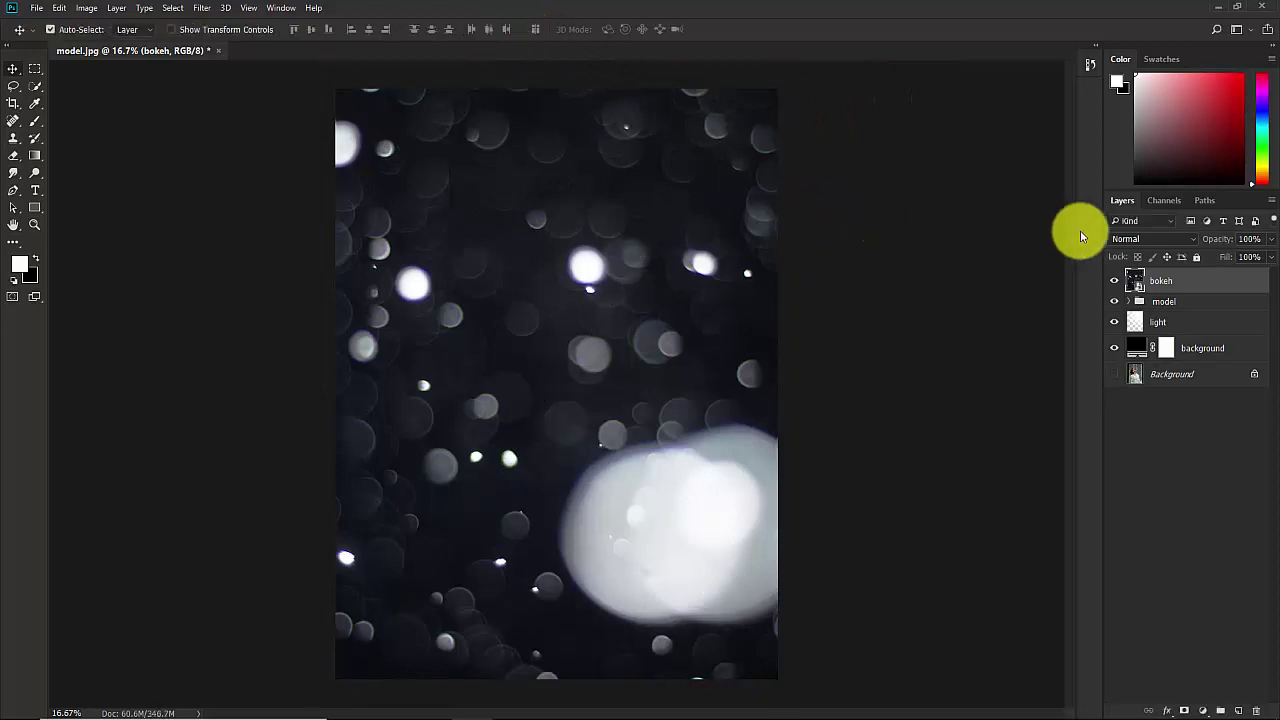
Set the bokeh layer to Screen blend mode at 15% opacity
{"action": "left_click", "coordinate": [1127, 240]}
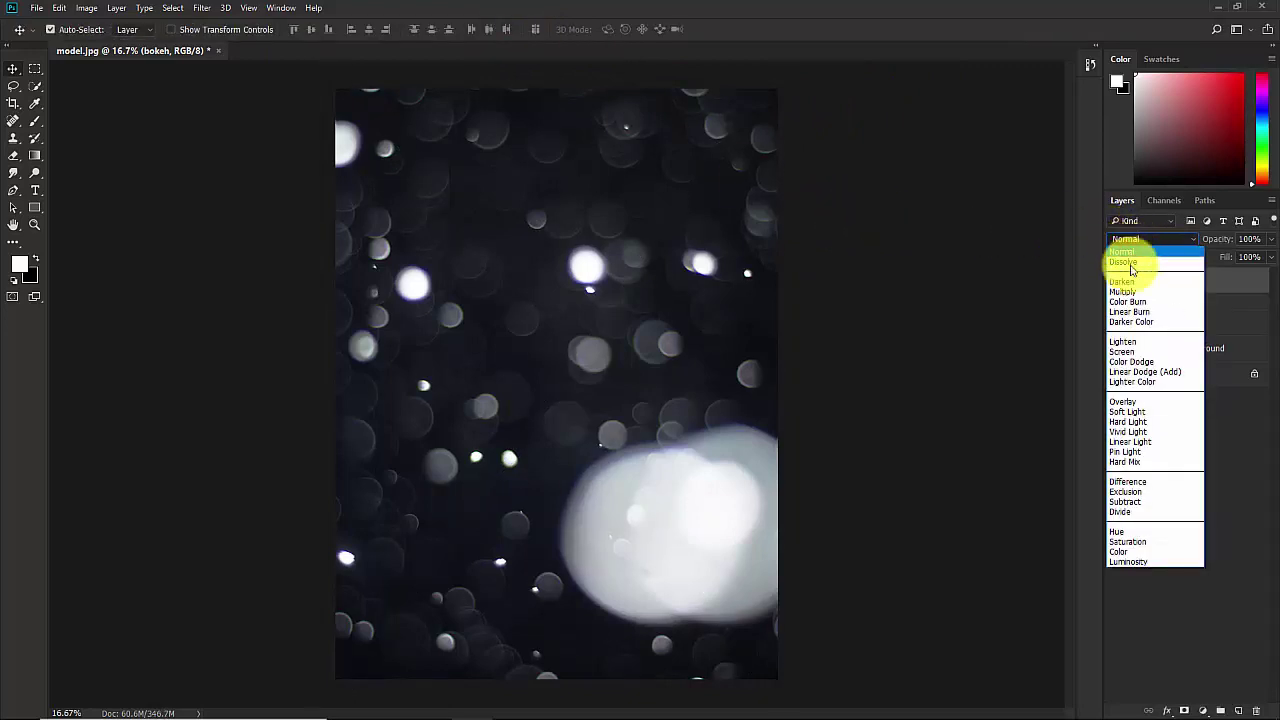
{"action": "left_click", "coordinate": [1119, 352]}
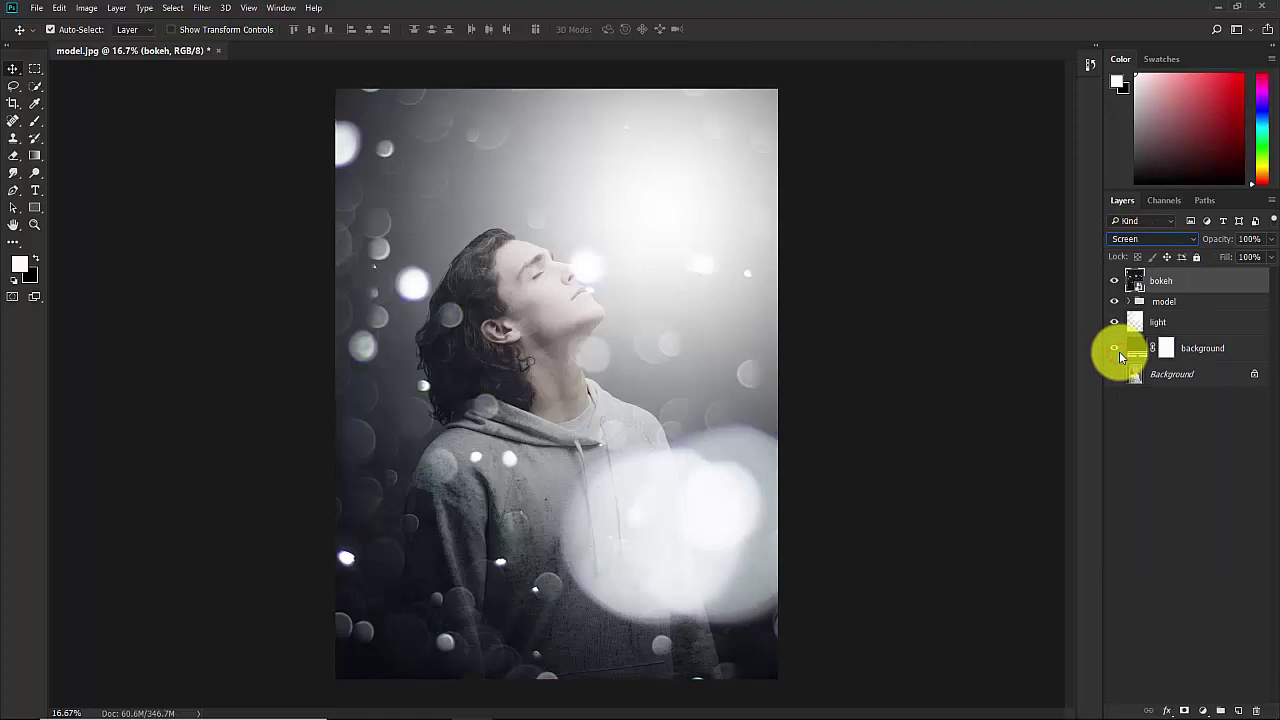
{"action": "key", "text": "ctrl+minus"}
{"action": "key", "text": "ctrl+minus"}
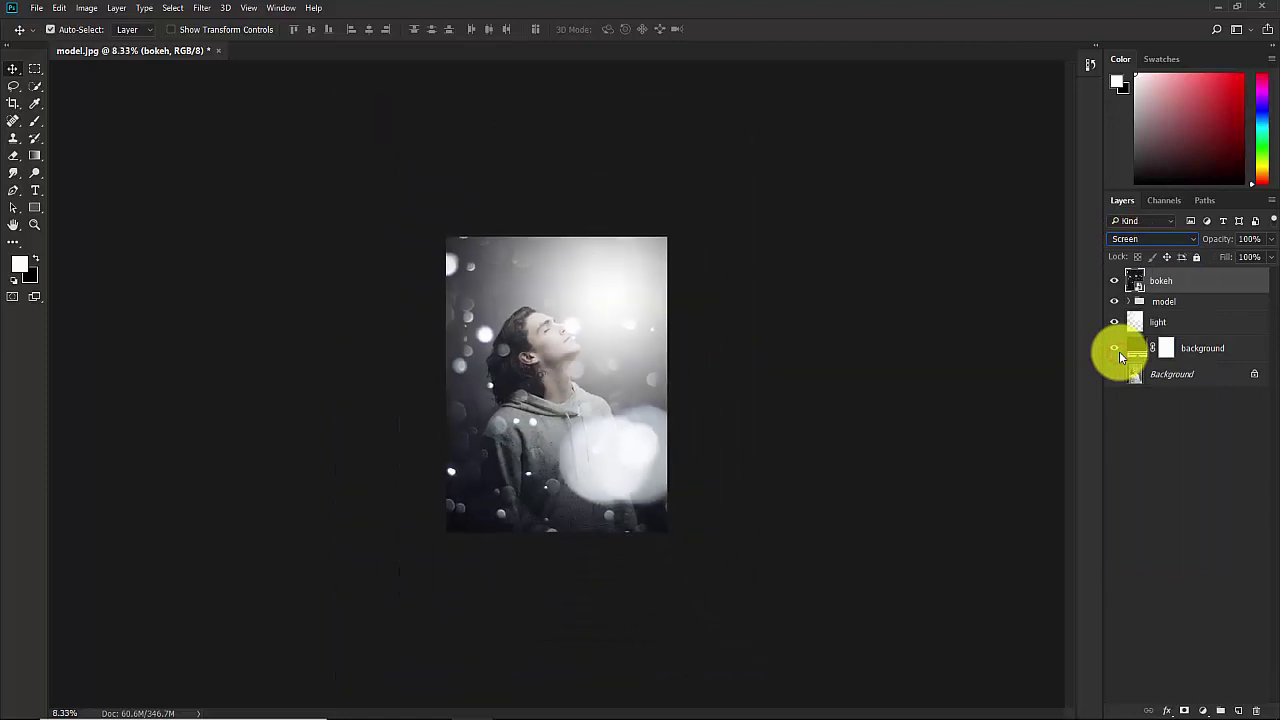
{"action": "key", "text": "ctrl+plus"}
{"action": "key", "text": "ctrl+plus"}
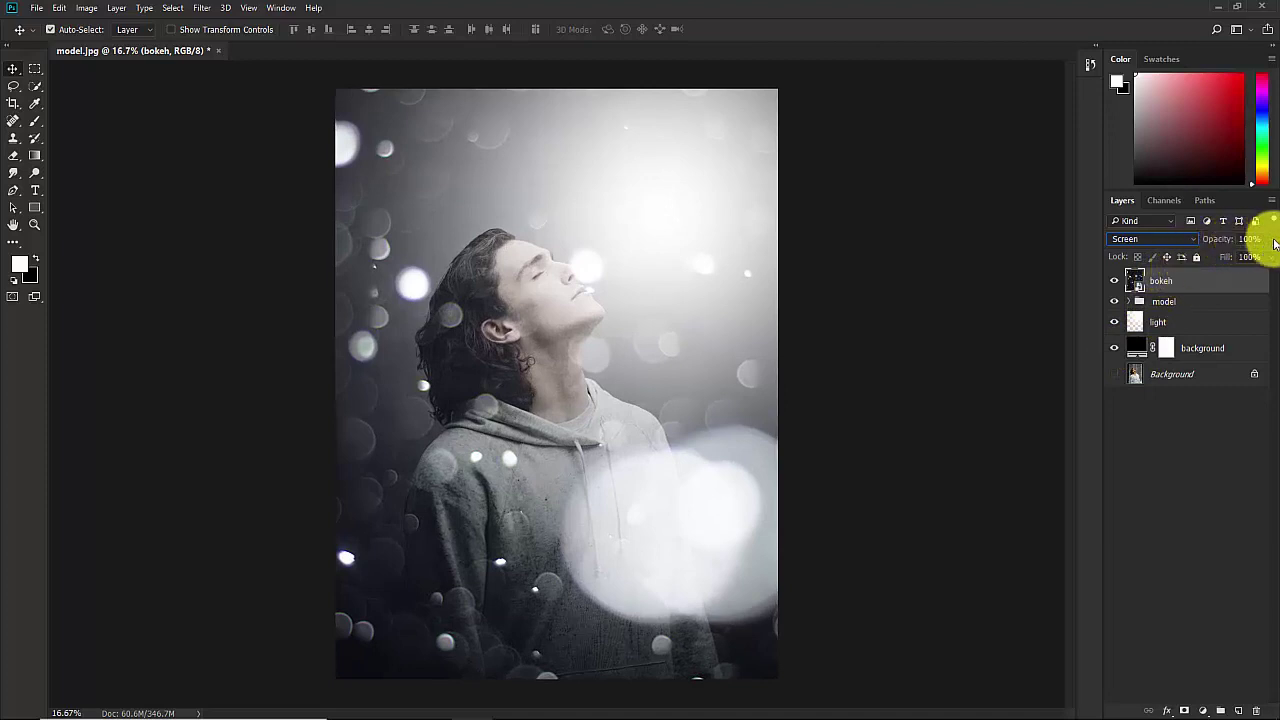
{"action": "left_click_drag", "start_coordinate": [1271, 257], "coordinate": [1221, 258]}
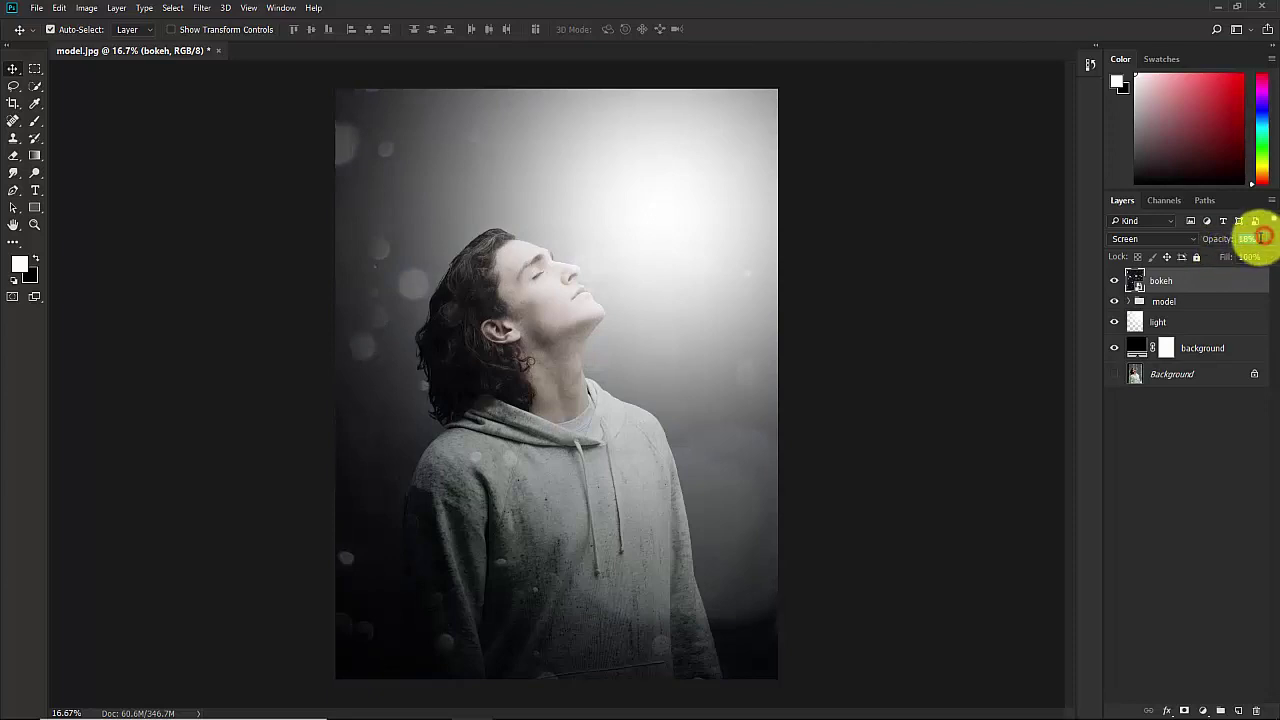
{"action": "type", "text": "15"}
{"action": "left_click", "coordinate": [1190, 441]}
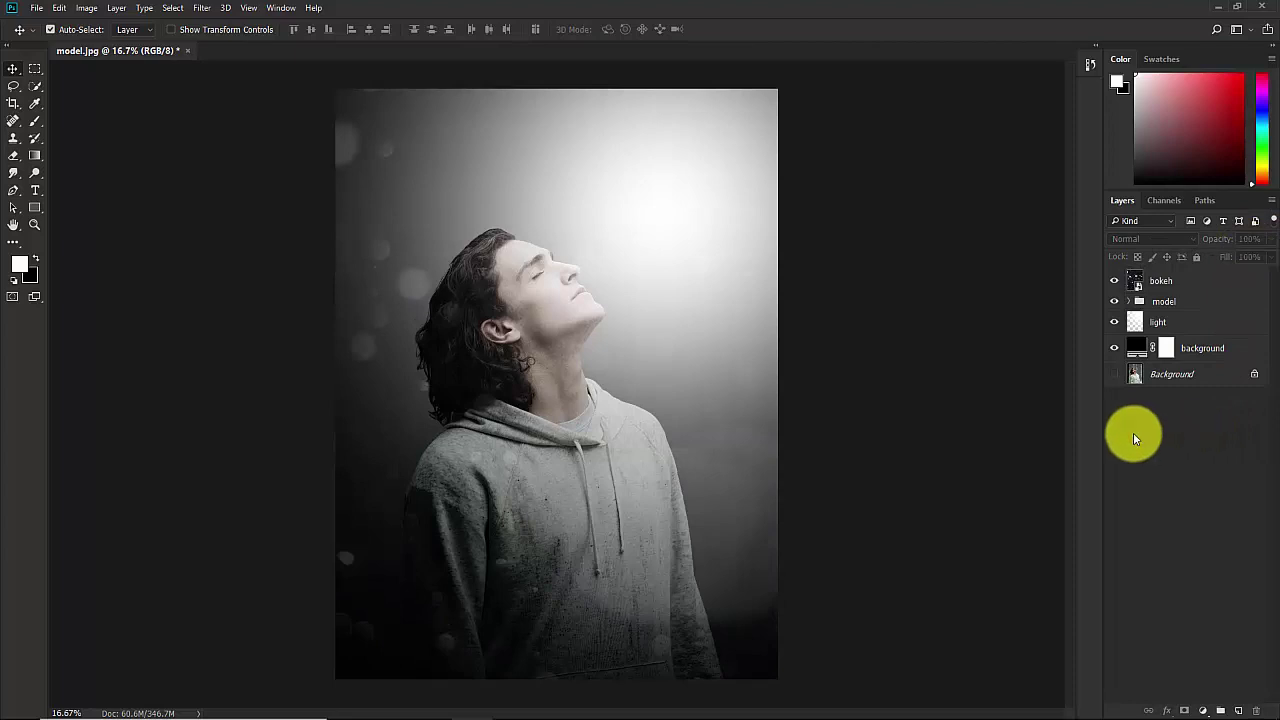
Place the snow texture embedded and rotate it 90°
{"action": "left_click", "coordinate": [36, 8]}
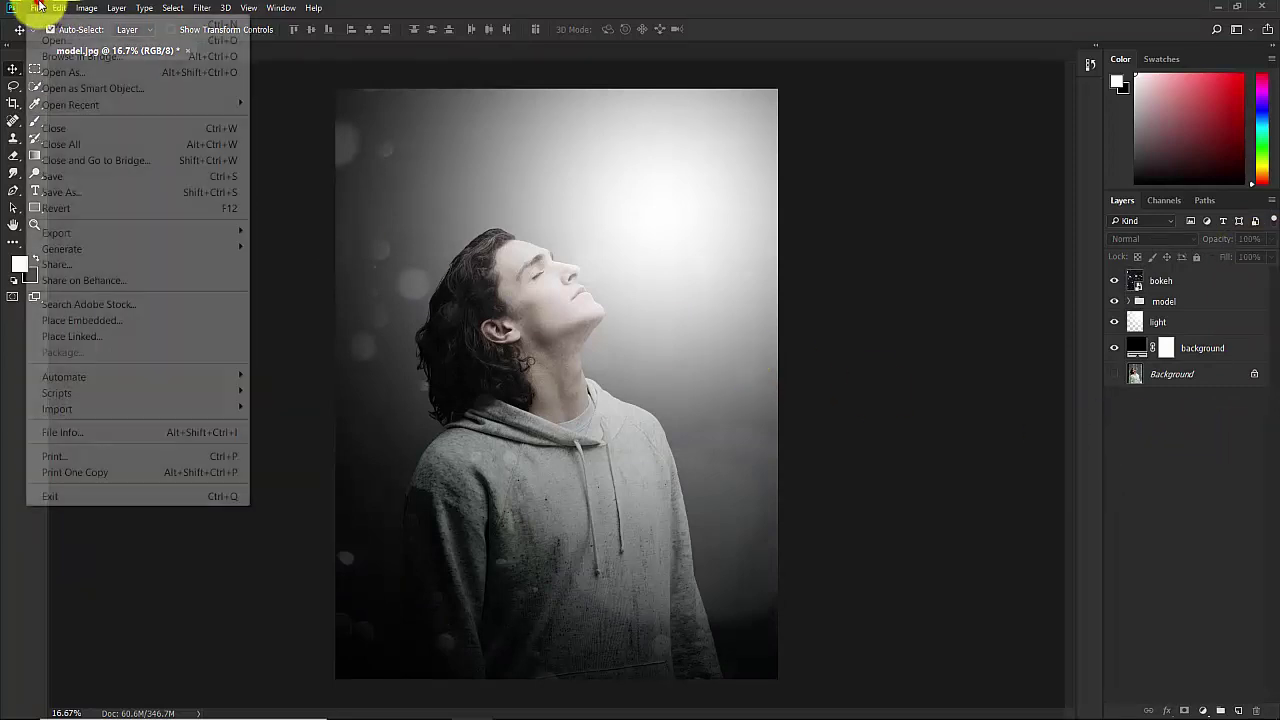
{"action": "left_click", "coordinate": [103, 327]}
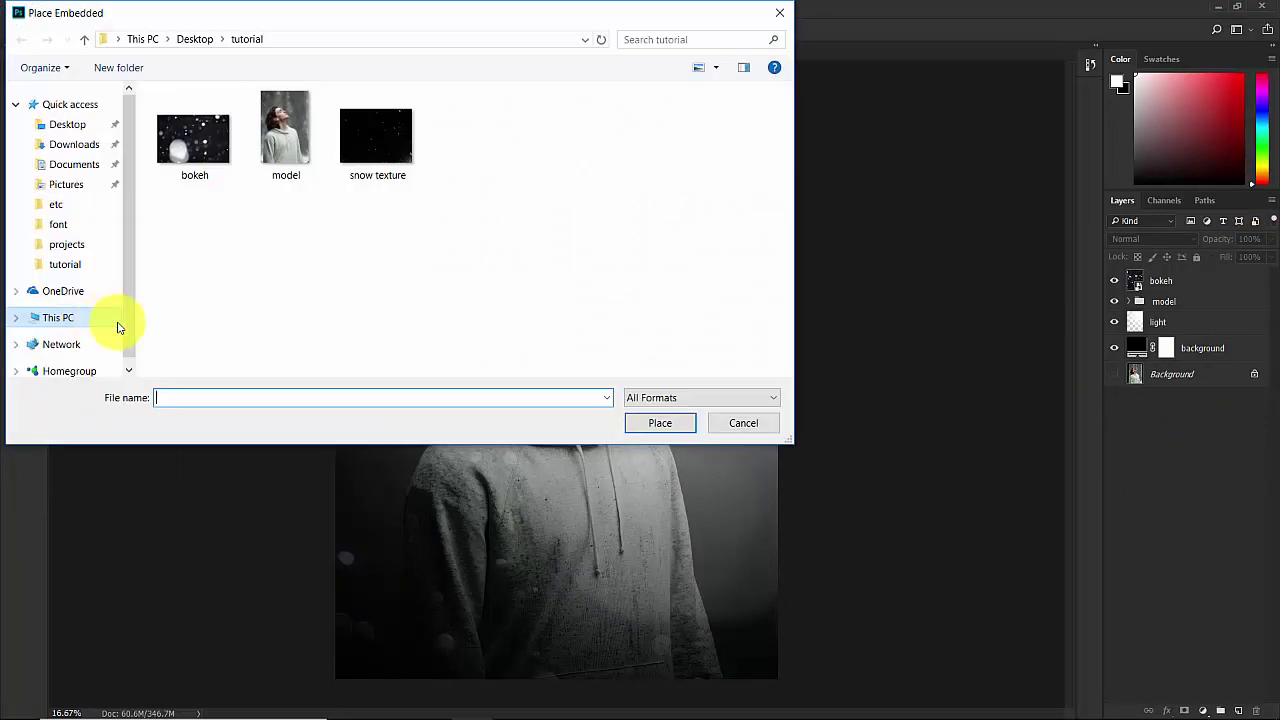
{"action": "left_click", "coordinate": [380, 134]}
{"action": "left_click", "coordinate": [668, 425]}
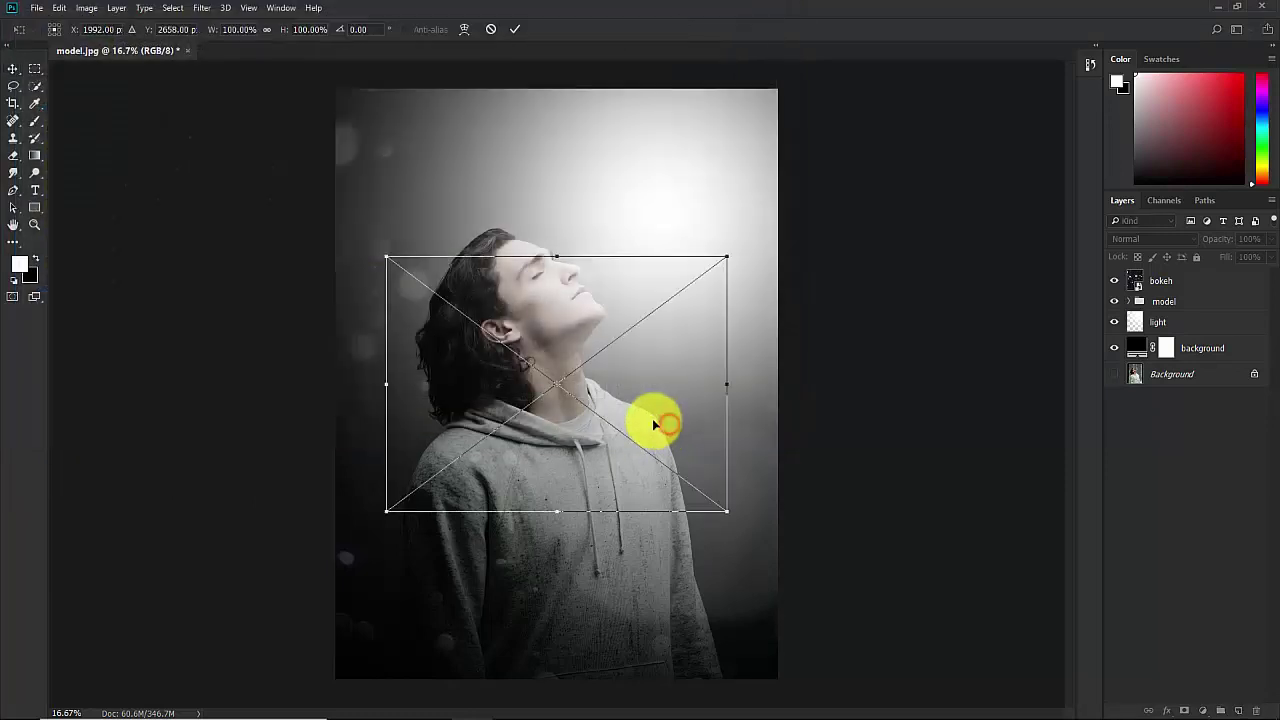
{"action": "left_click_drag", "start_coordinate": [744, 265], "coordinate": [808, 714]}
{"action": "left_click", "coordinate": [513, 29]}
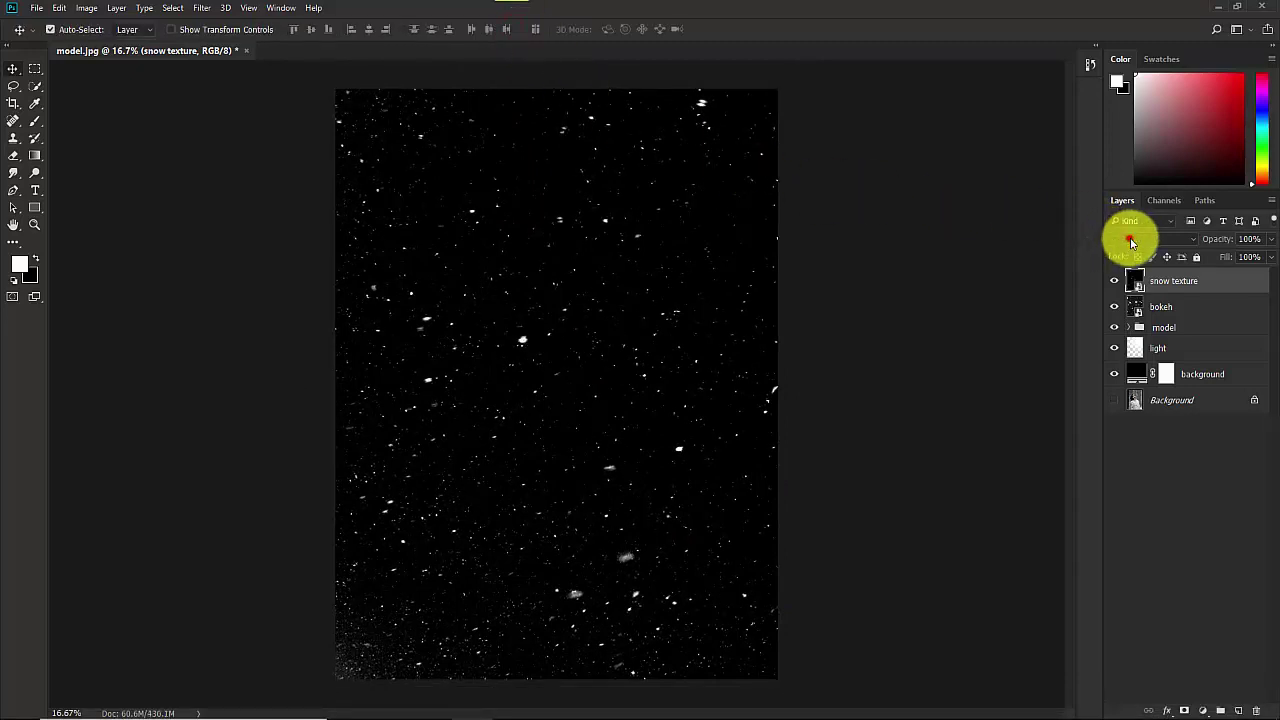
Set the snow texture to Screen at 30% opacity, then select it with the bokeh layer
{"action": "left_click", "coordinate": [1131, 243]}
{"action": "left_click", "coordinate": [1128, 353]}
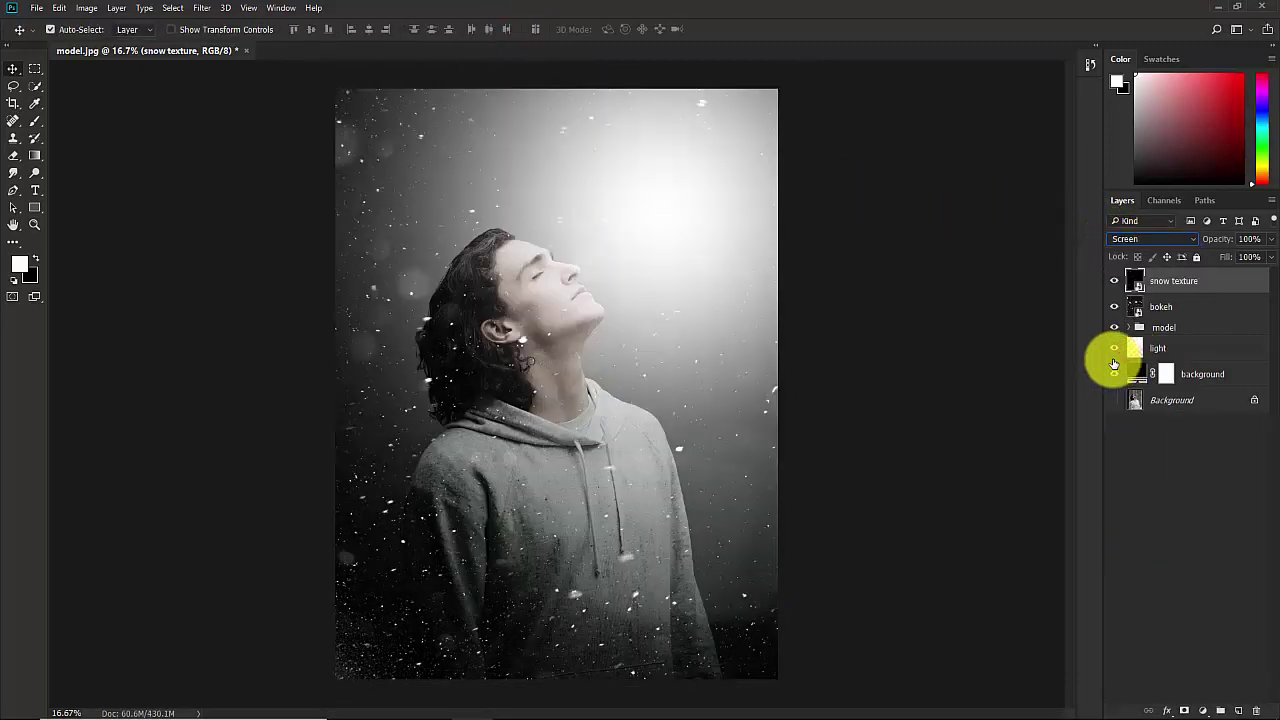
{"action": "left_click", "coordinate": [1271, 239]}
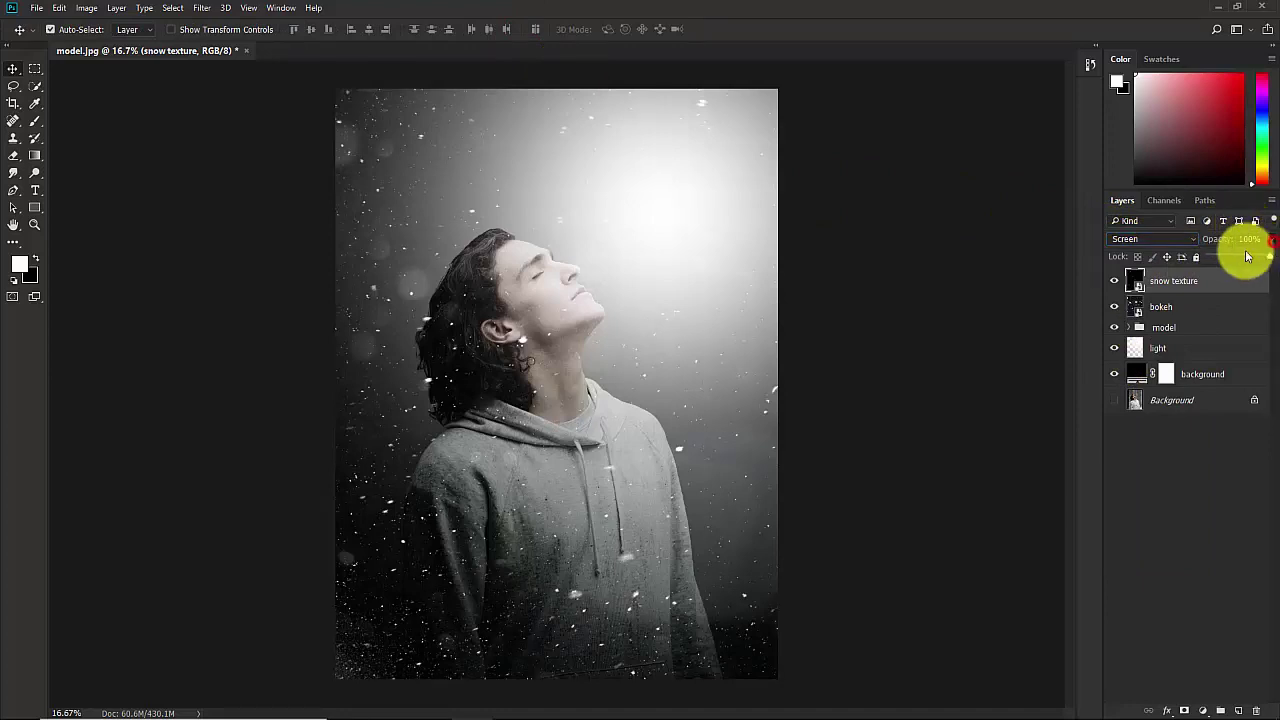
{"action": "left_click_drag", "start_coordinate": [1247, 256], "coordinate": [1232, 258]}
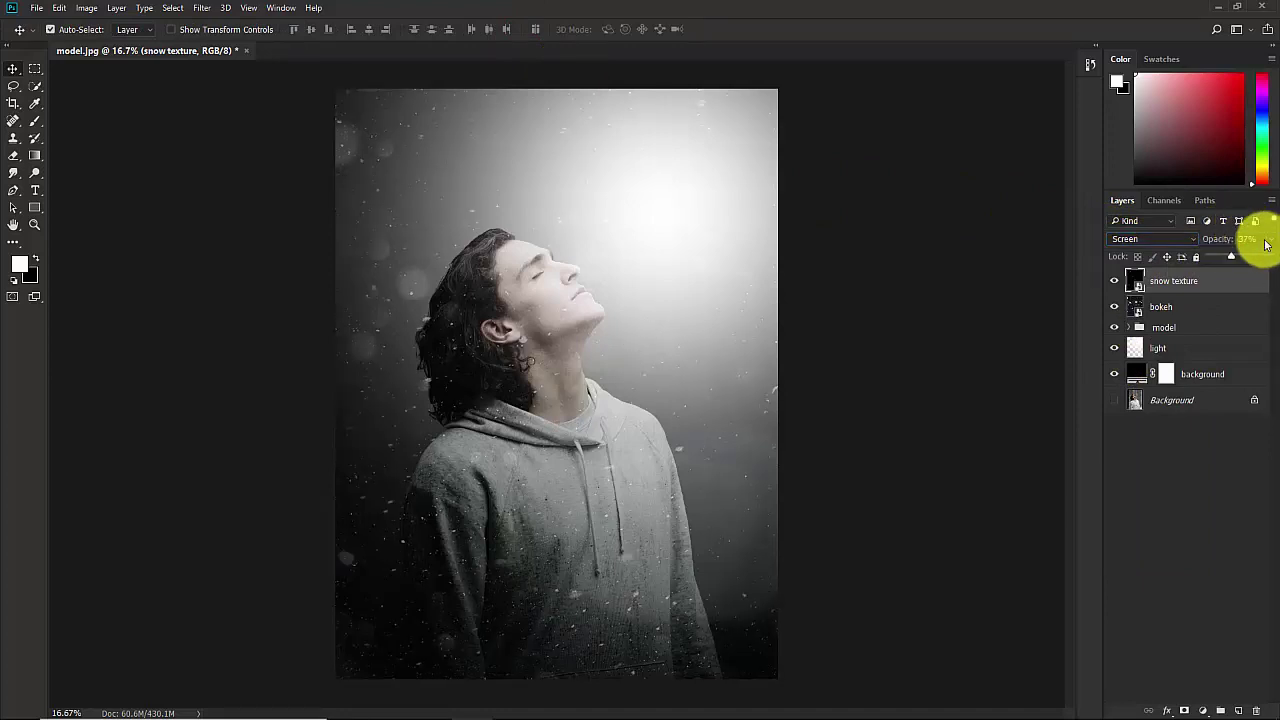
{"action": "left_click", "coordinate": [1259, 238]}
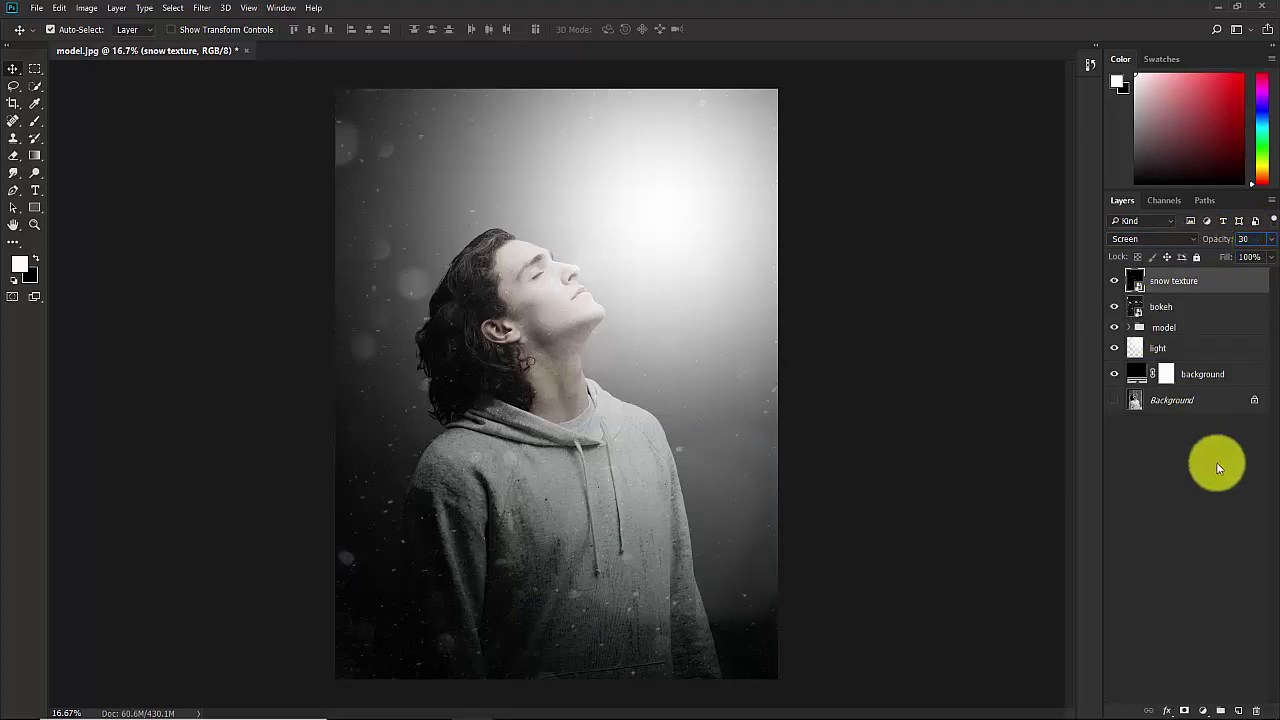
{"action": "left_click", "coordinate": [1214, 515]}
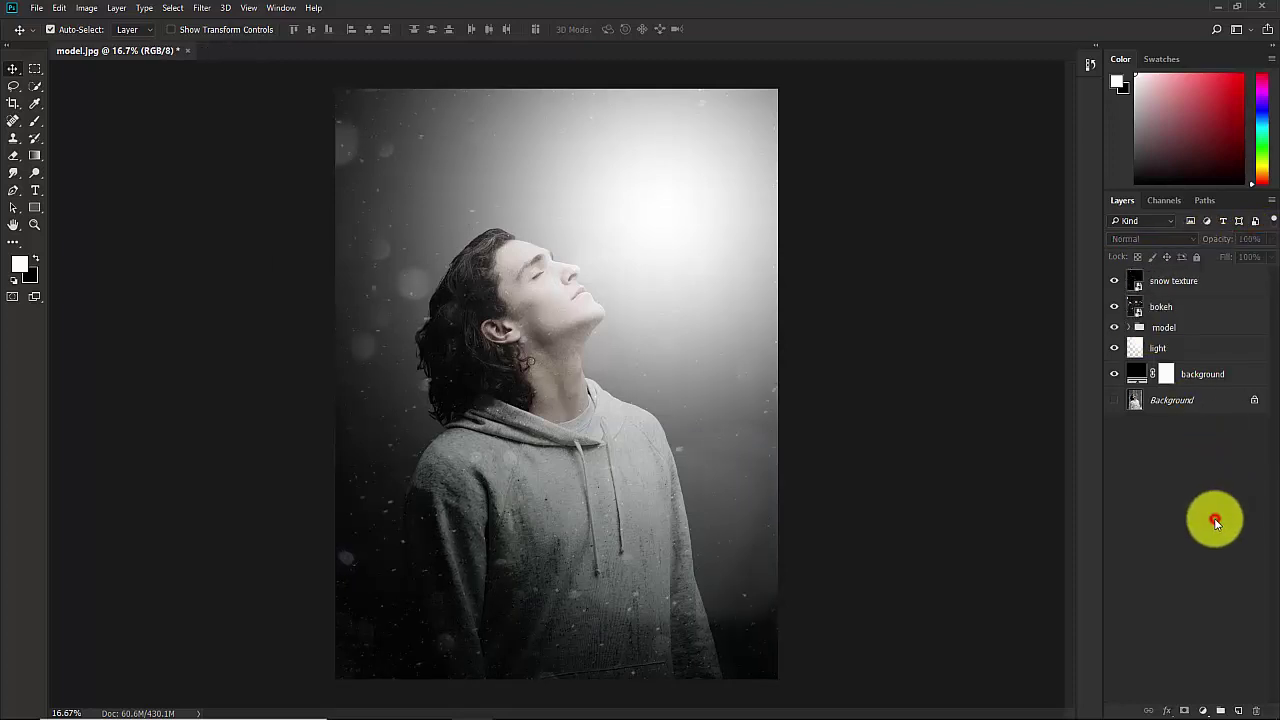
{"action": "left_click", "coordinate": [1181, 281]}
{"action": "left_click", "coordinate": [1173, 307], "text": "shift"}
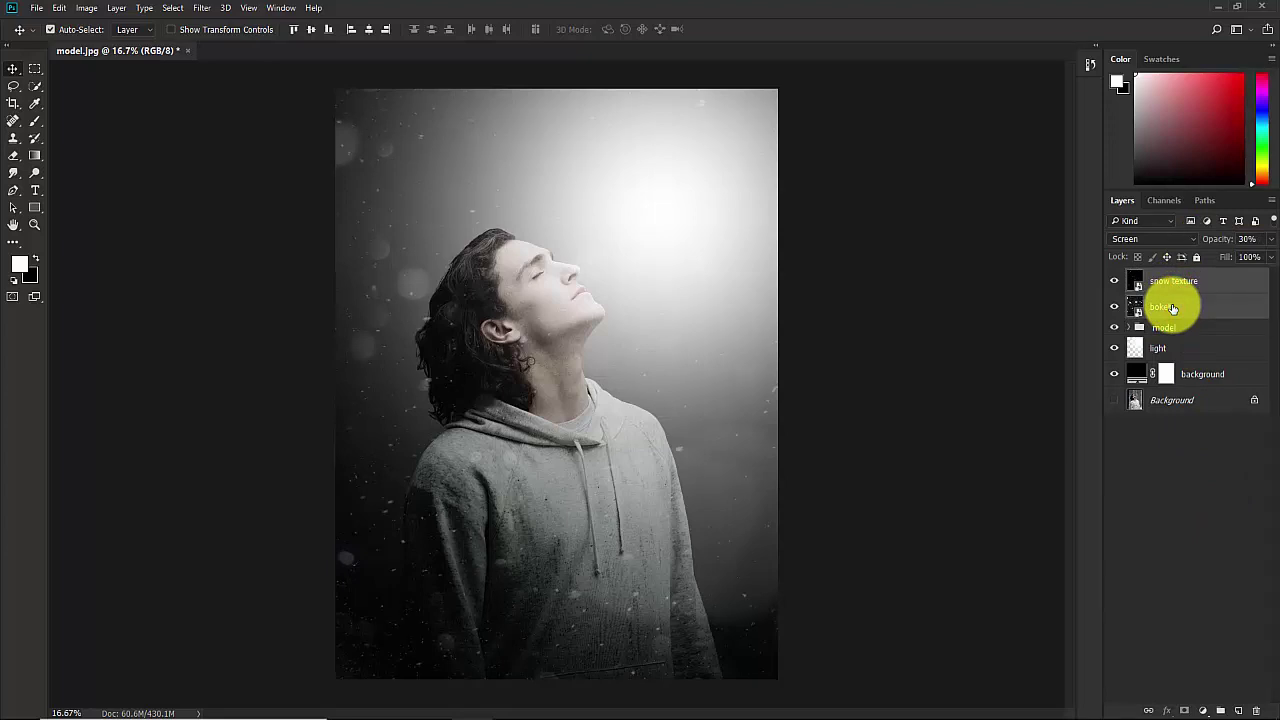
Group the snow texture and bokeh layers into a group named 'texture'
{"action": "key", "text": "ctrl+g"}
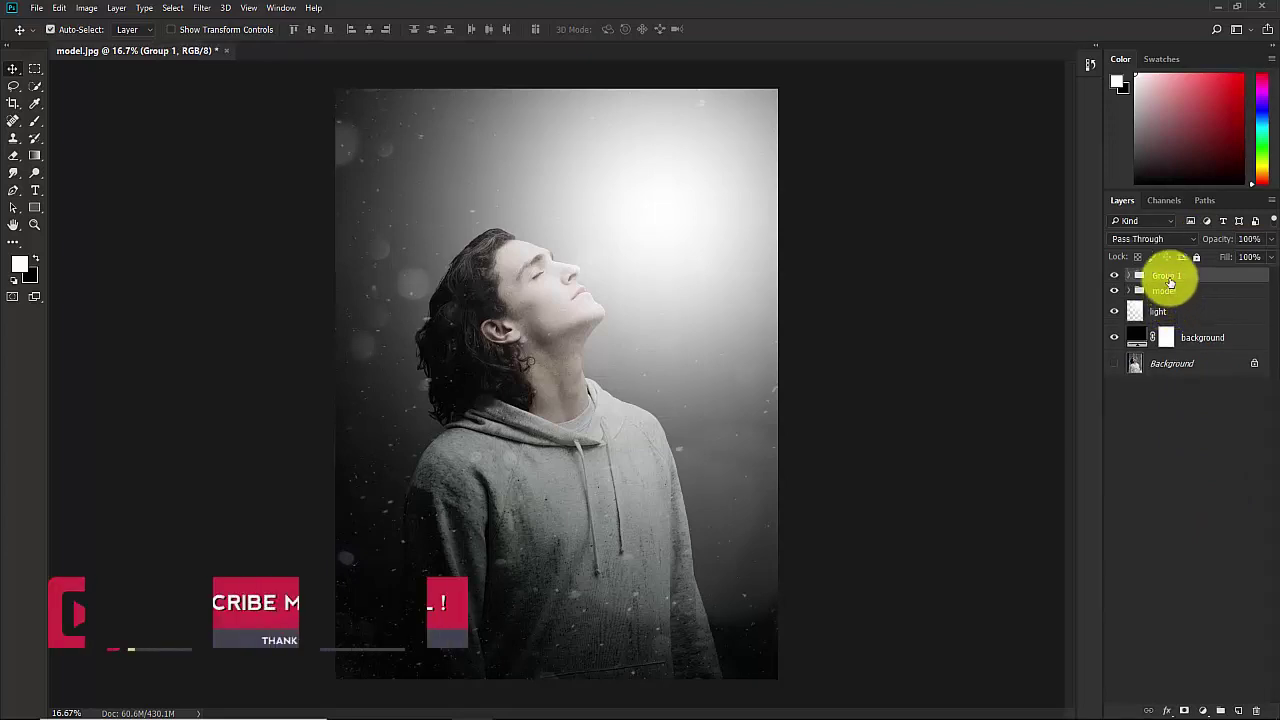
{"action": "double_click", "coordinate": [1168, 276]}
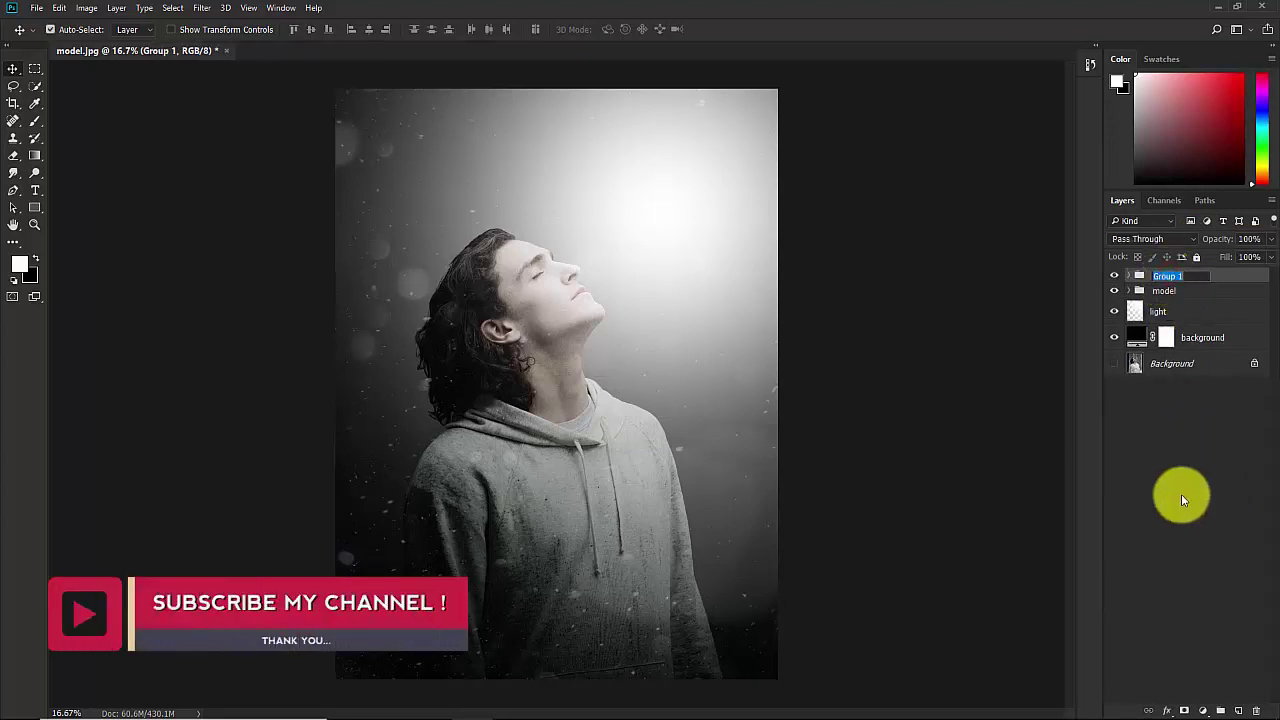
{"action": "type", "text": "texture"}
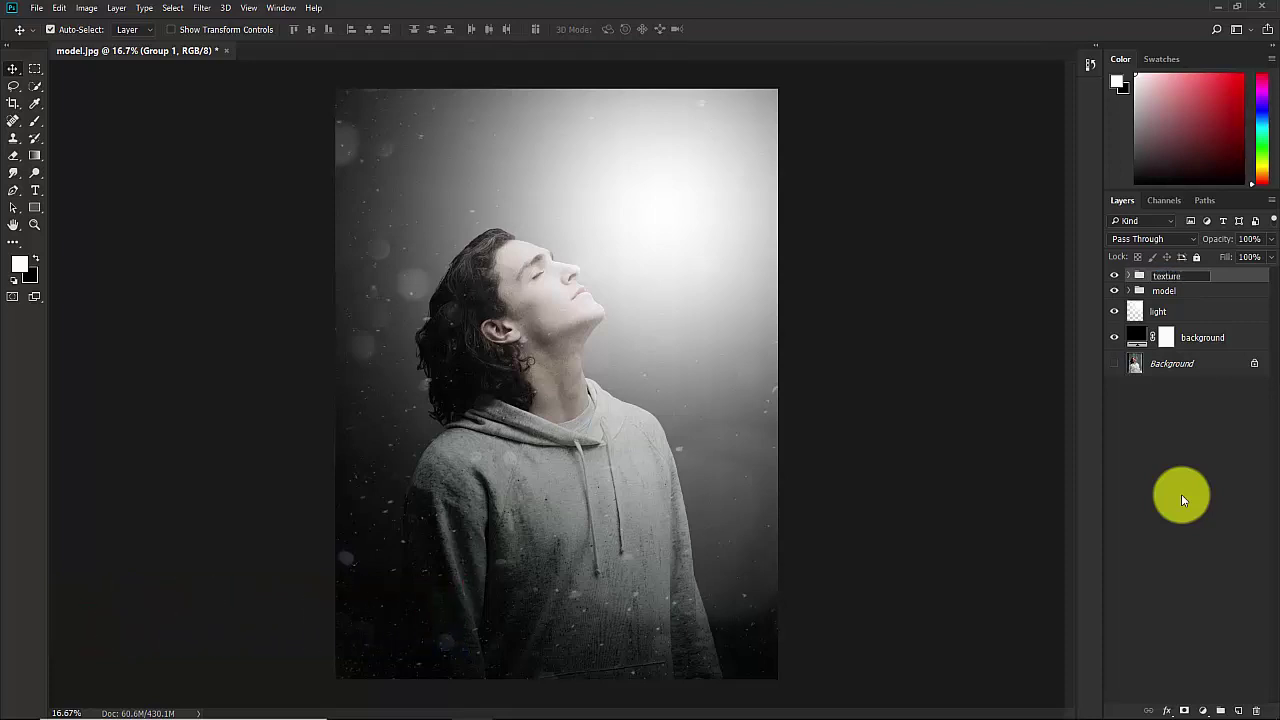
{"action": "key", "text": "Return"}
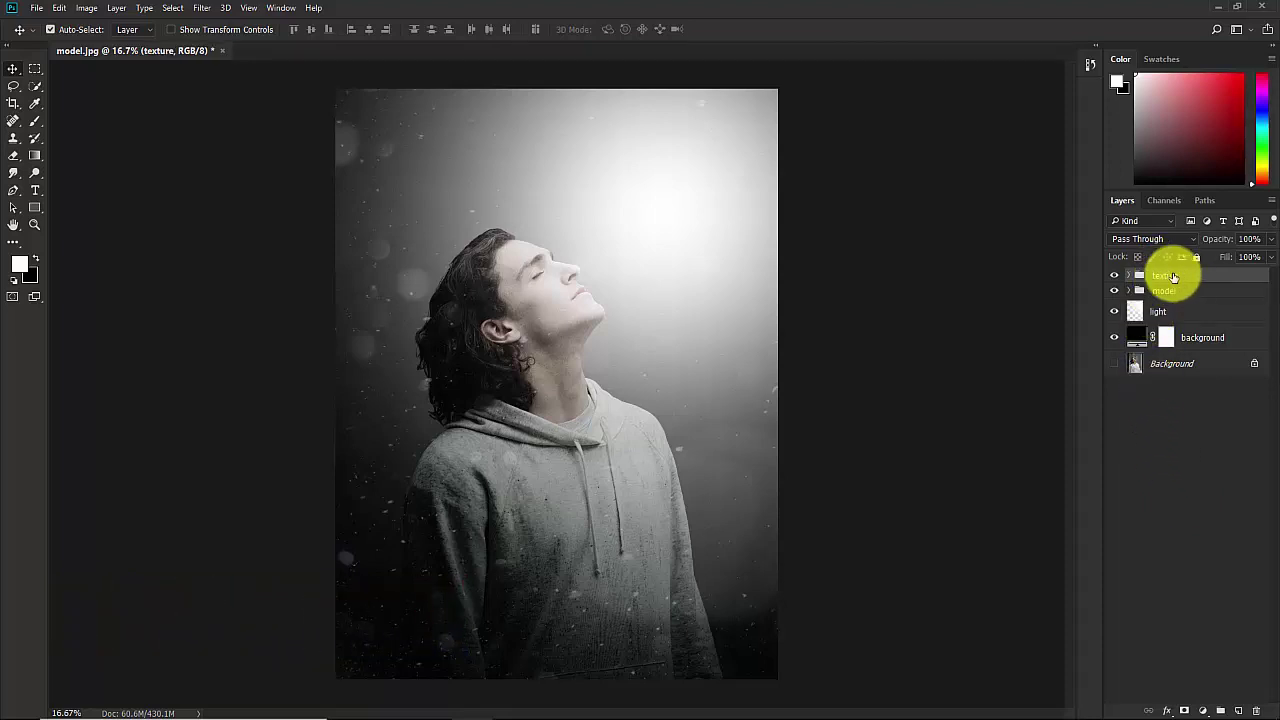
Add a layer mask to the texture group and brush black over the face, hair and neck
{"action": "left_click", "coordinate": [1185, 710]}
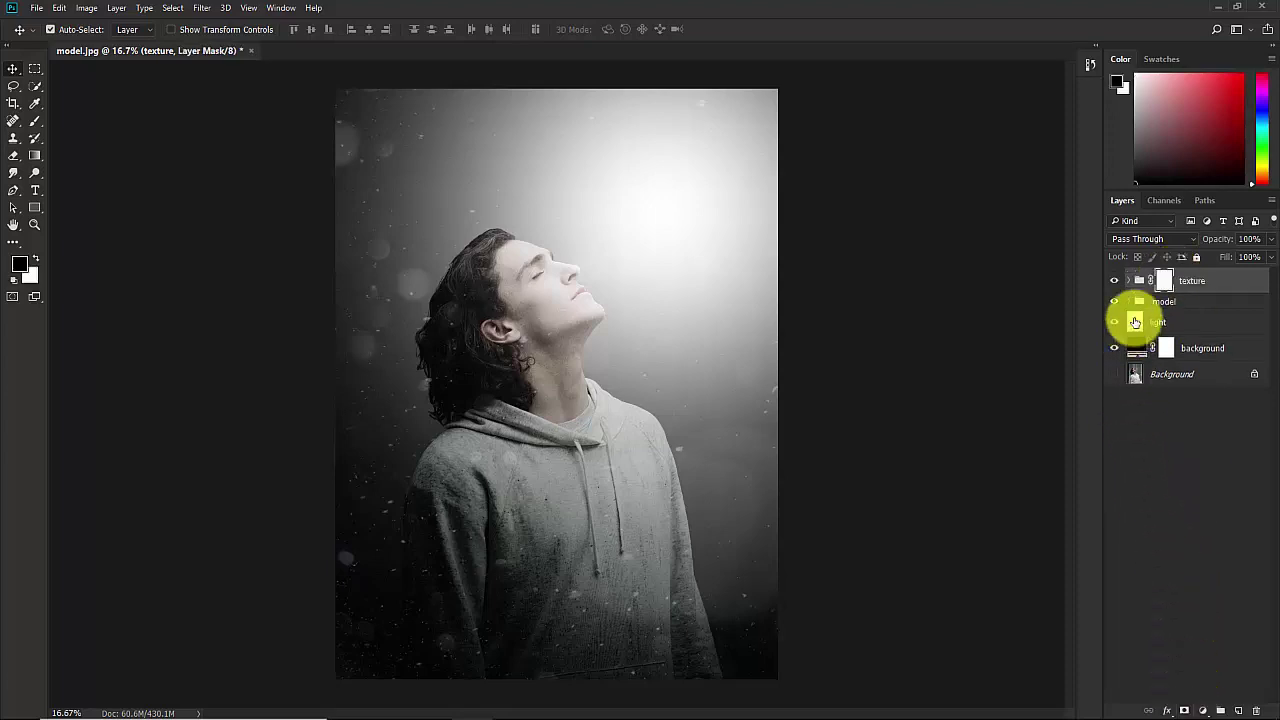
{"action": "left_click", "coordinate": [32, 121]}
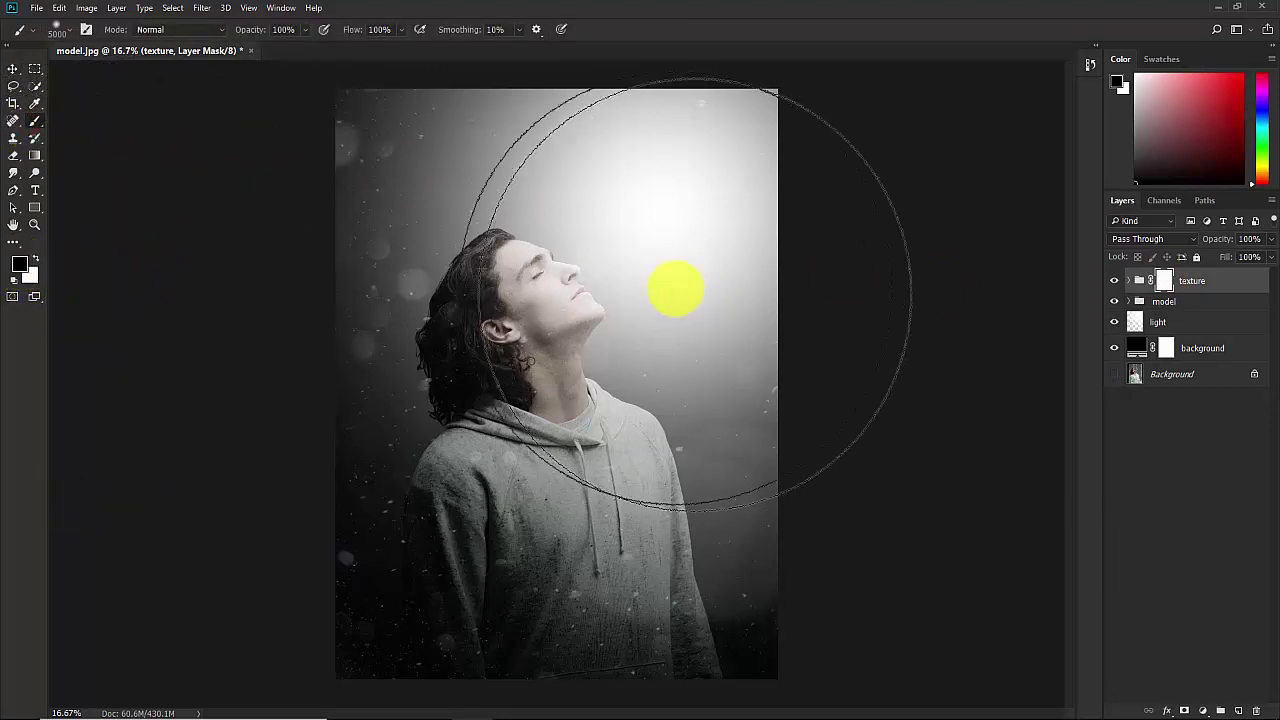
{"action": "key", "text": "bracketleft"}
{"action": "key", "text": "bracketleft"}
{"action": "key", "text": "bracketleft"}
{"action": "key", "text": "bracketleft"}
{"action": "key", "text": "bracketleft"}
{"action": "key", "text": "bracketleft"}
{"action": "key", "text": "bracketleft"}
{"action": "key", "text": "bracketleft"}
{"action": "key", "text": "bracketleft"}
{"action": "key", "text": "bracketleft"}
{"action": "key", "text": "bracketleft"}
{"action": "key", "text": "bracketleft"}
{"action": "key", "text": "bracketleft"}
{"action": "key", "text": "bracketleft"}
{"action": "key", "text": "bracketleft"}
{"action": "key", "text": "bracketleft"}
{"action": "key", "text": "bracketleft"}
{"action": "key", "text": "bracketleft"}
{"action": "key", "text": "bracketleft"}
{"action": "key", "text": "bracketleft"}
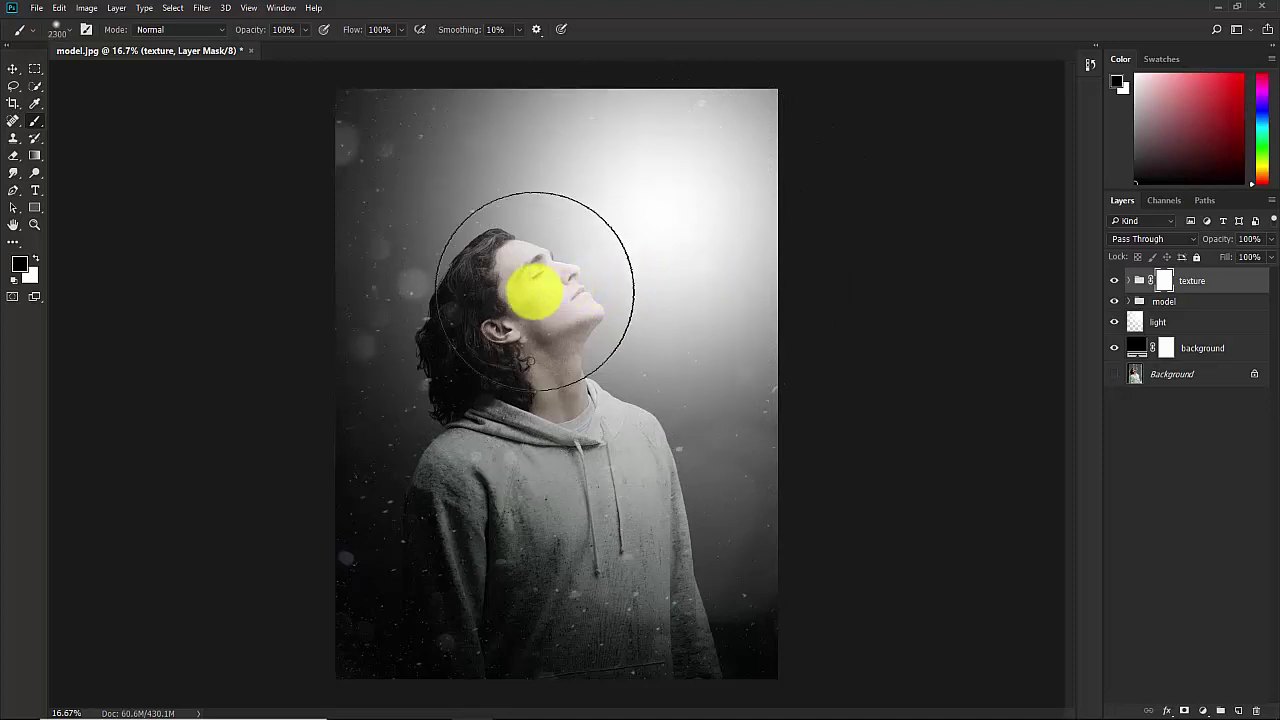
{"action": "left_click", "coordinate": [537, 288]}
{"action": "key", "text": "bracketleft"}
{"action": "key", "text": "bracketleft"}
{"action": "key", "text": "bracketleft"}
{"action": "mouse_move", "coordinate": [528, 272]}
{"action": "left_mouse_down"}
{"action": "mouse_move", "coordinate": [502, 311]}
{"action": "mouse_move", "coordinate": [471, 264]}
{"action": "mouse_move", "coordinate": [490, 246]}
{"action": "mouse_move", "coordinate": [625, 345]}
{"action": "mouse_move", "coordinate": [709, 330]}
{"action": "mouse_move", "coordinate": [729, 266]}
{"action": "left_mouse_up"}
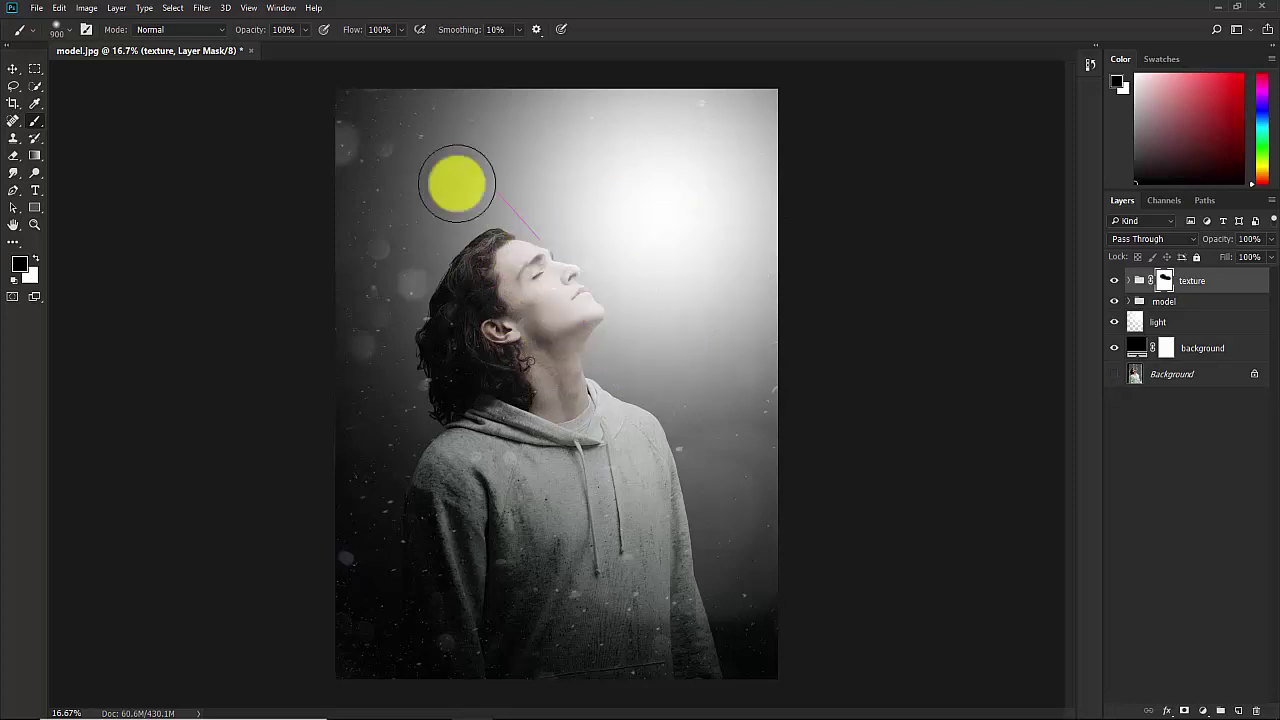
{"action": "mouse_move", "coordinate": [605, 360]}
{"action": "left_mouse_down"}
{"action": "mouse_move", "coordinate": [556, 383]}
{"action": "mouse_move", "coordinate": [632, 425]}
{"action": "mouse_move", "coordinate": [457, 330]}
{"action": "mouse_move", "coordinate": [510, 300]}
{"action": "left_mouse_up"}
{"action": "left_click", "coordinate": [1194, 455]}
{"action": "key", "text": "ctrl+minus"}
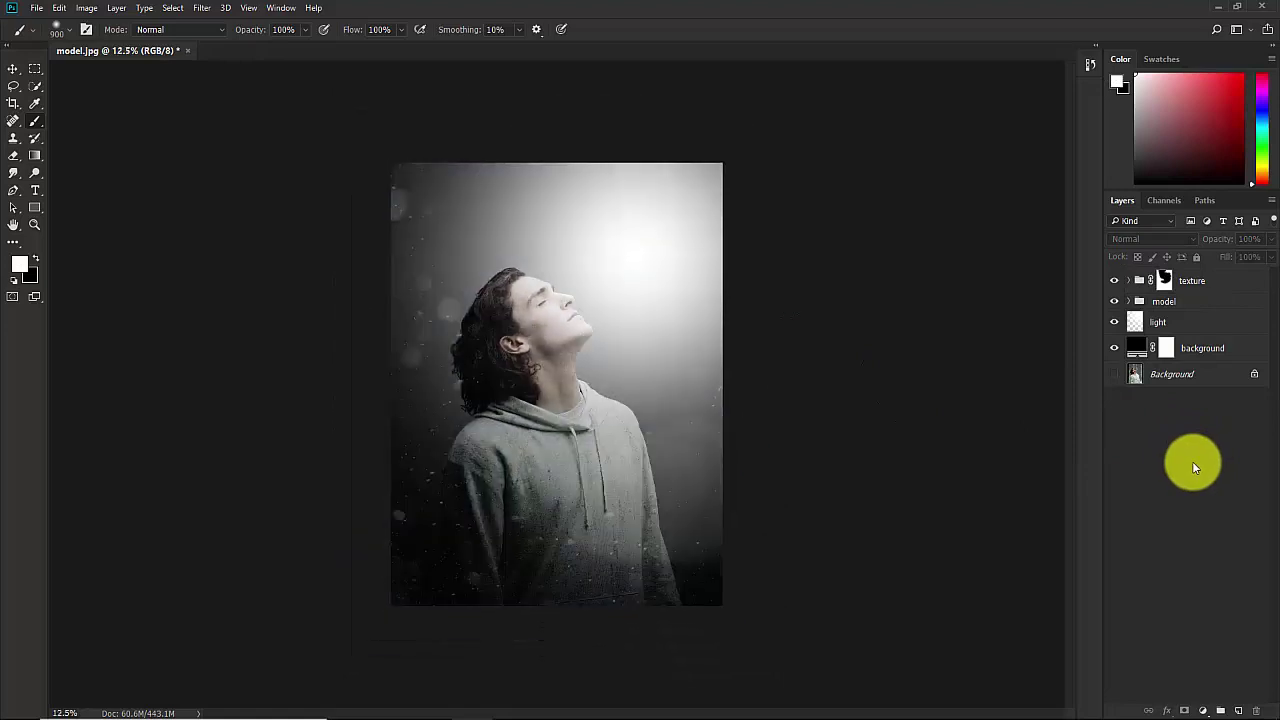
{"action": "key", "text": "ctrl+plus"}
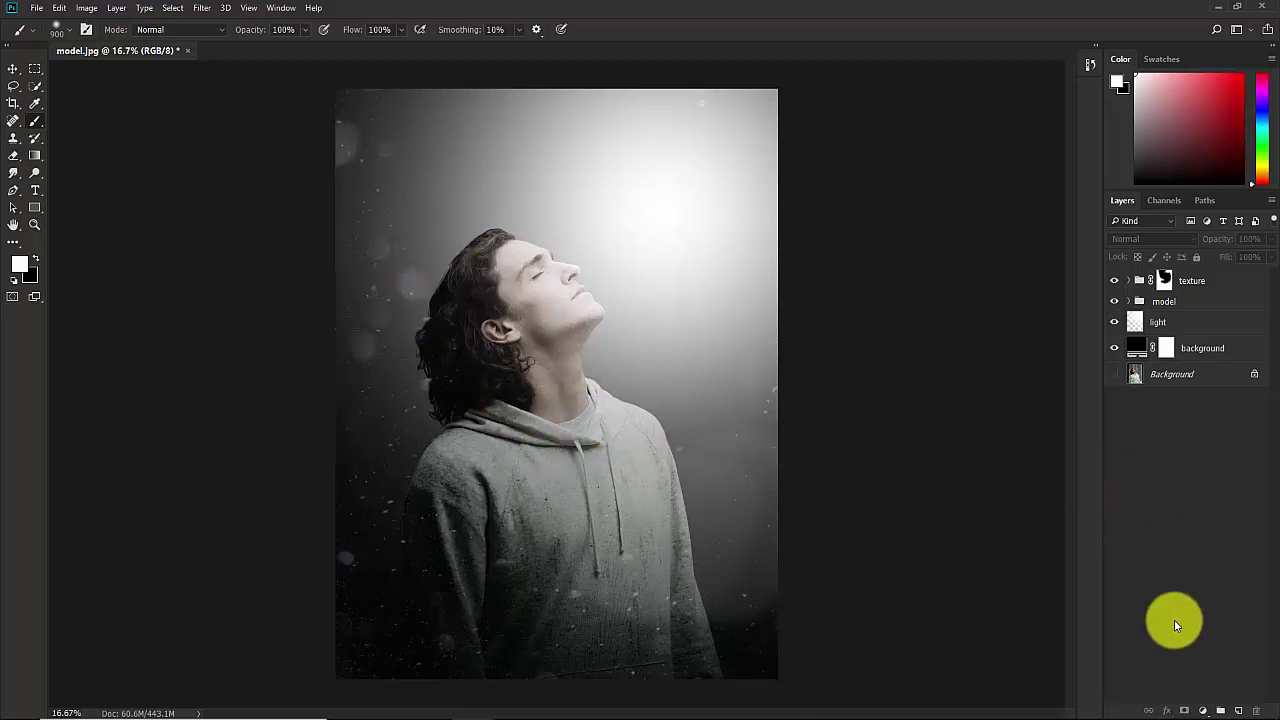
Add a Curves 1 adjustment with an S-curve, pulling the lower point down for deeper shadows
{"action": "left_click", "coordinate": [1202, 710]}
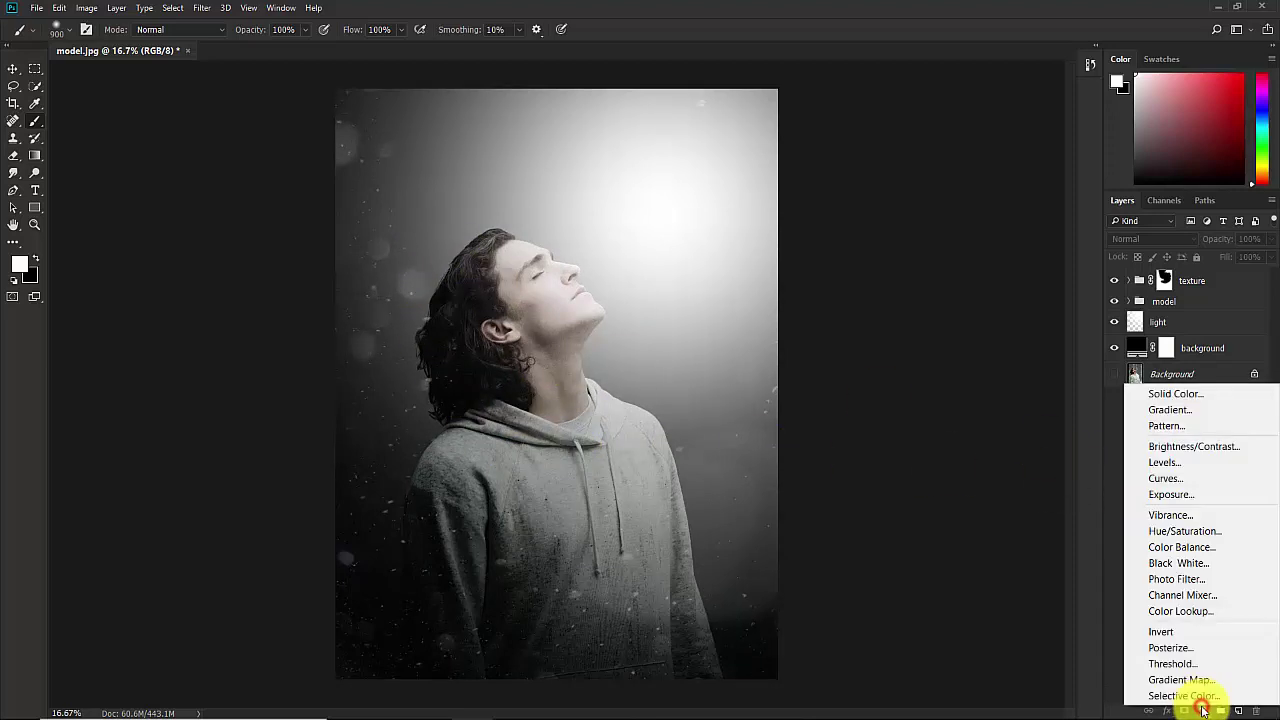
{"action": "left_click", "coordinate": [1163, 478]}
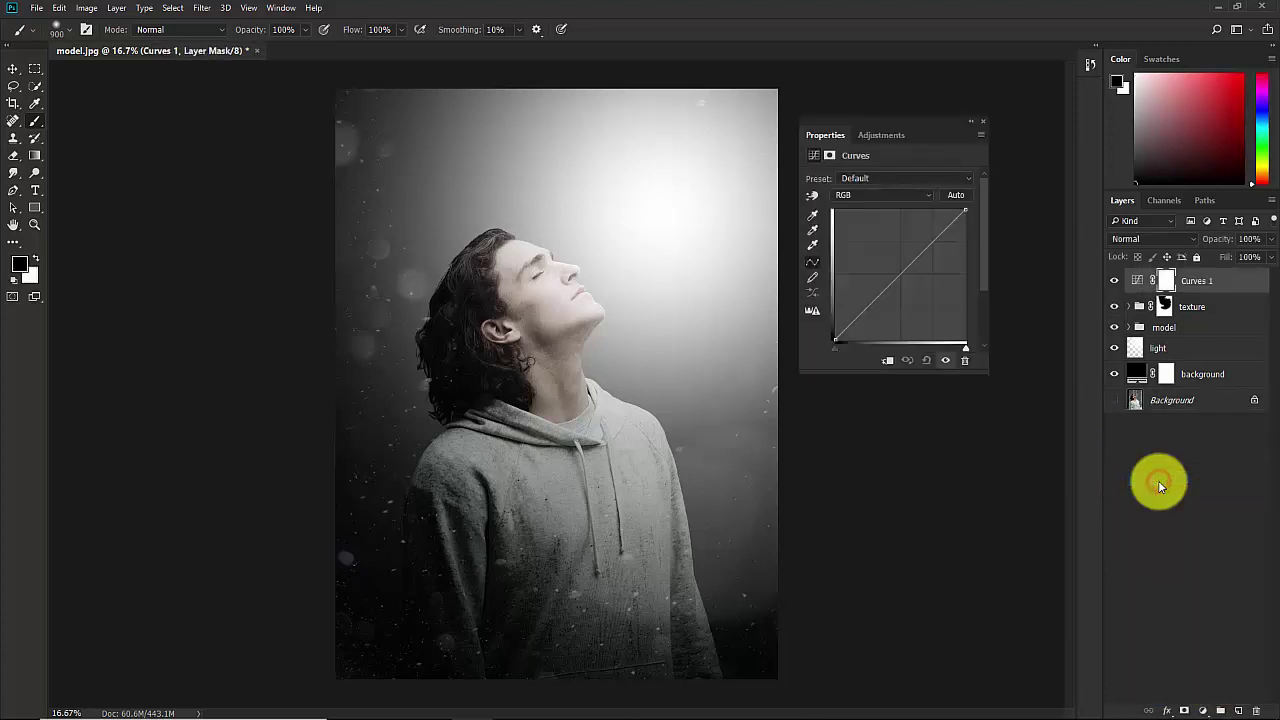
{"action": "left_click_drag", "start_coordinate": [914, 117], "coordinate": [783, 137]}
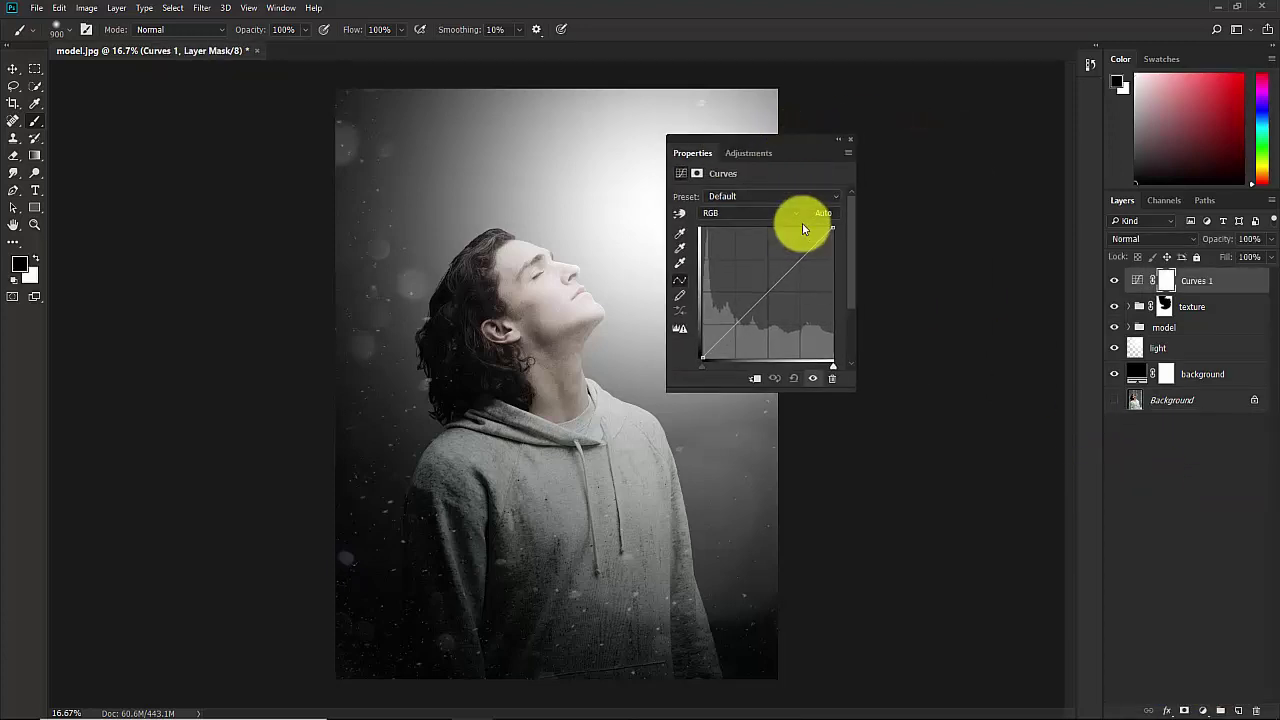
{"action": "left_click", "coordinate": [798, 259]}
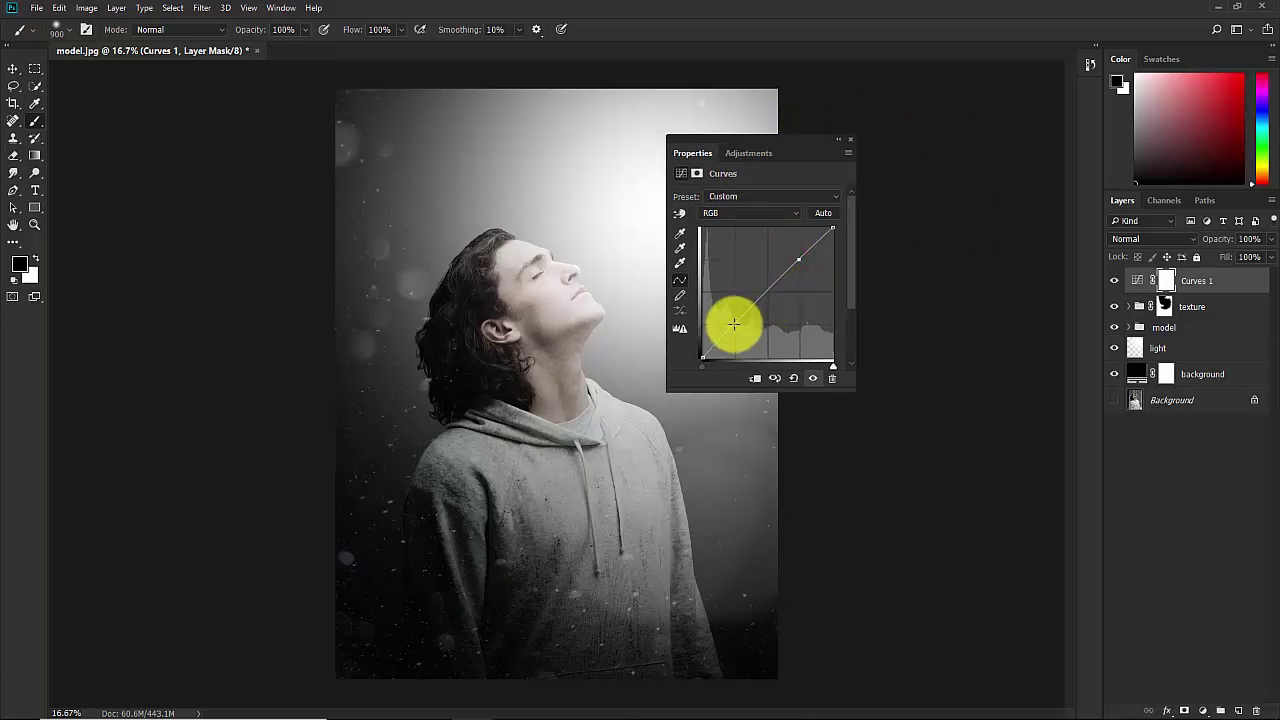
{"action": "left_click", "coordinate": [734, 324]}
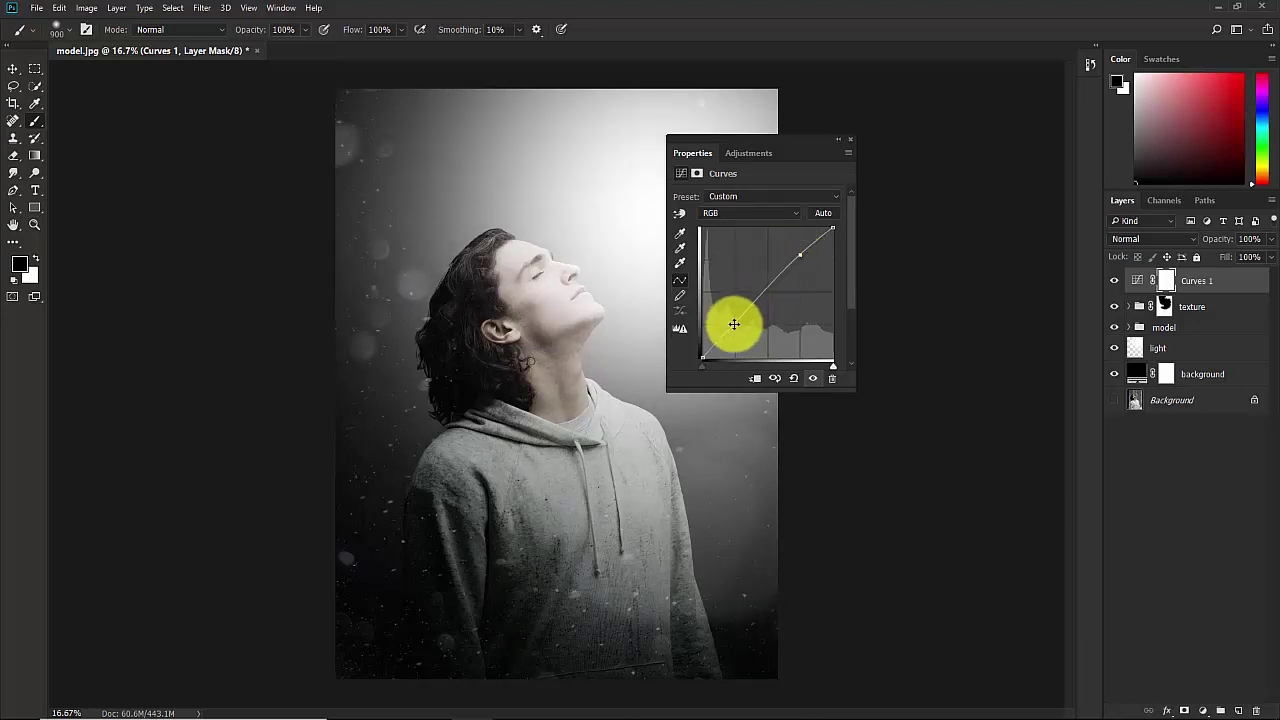
{"action": "left_click_drag", "start_coordinate": [734, 324], "coordinate": [734, 330]}
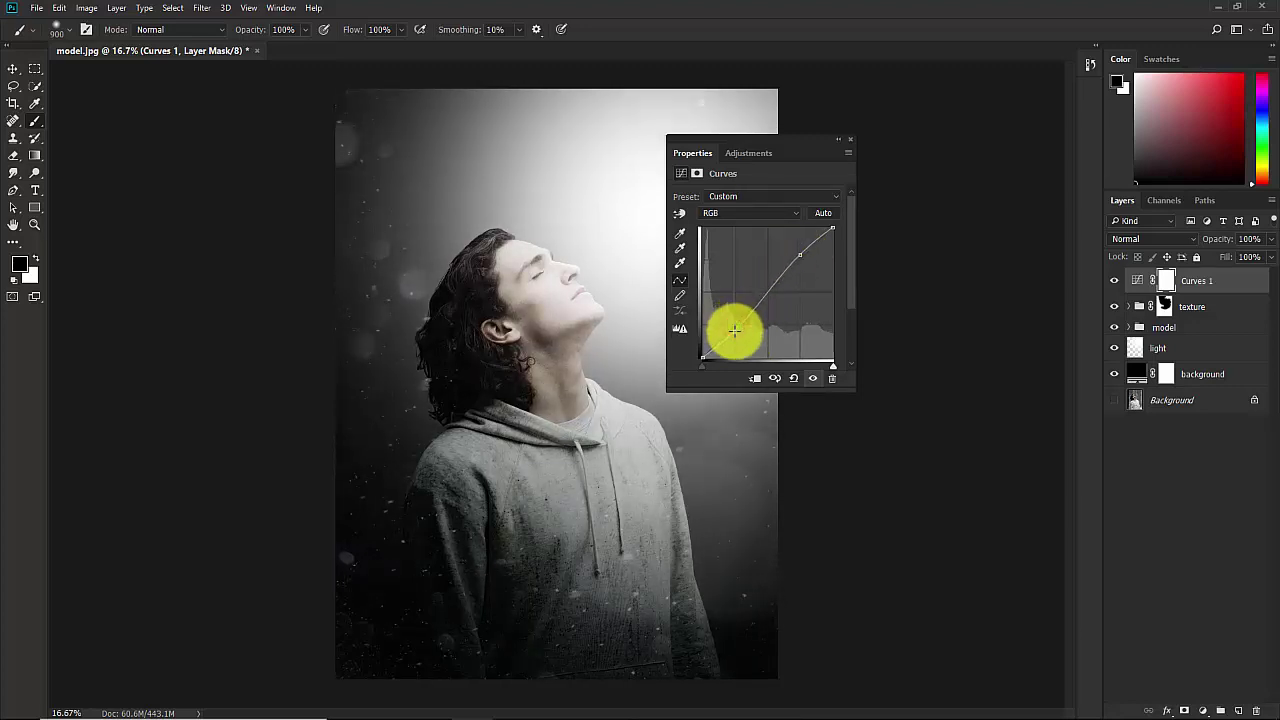
{"action": "left_click_drag", "start_coordinate": [794, 141], "coordinate": [868, 120]}
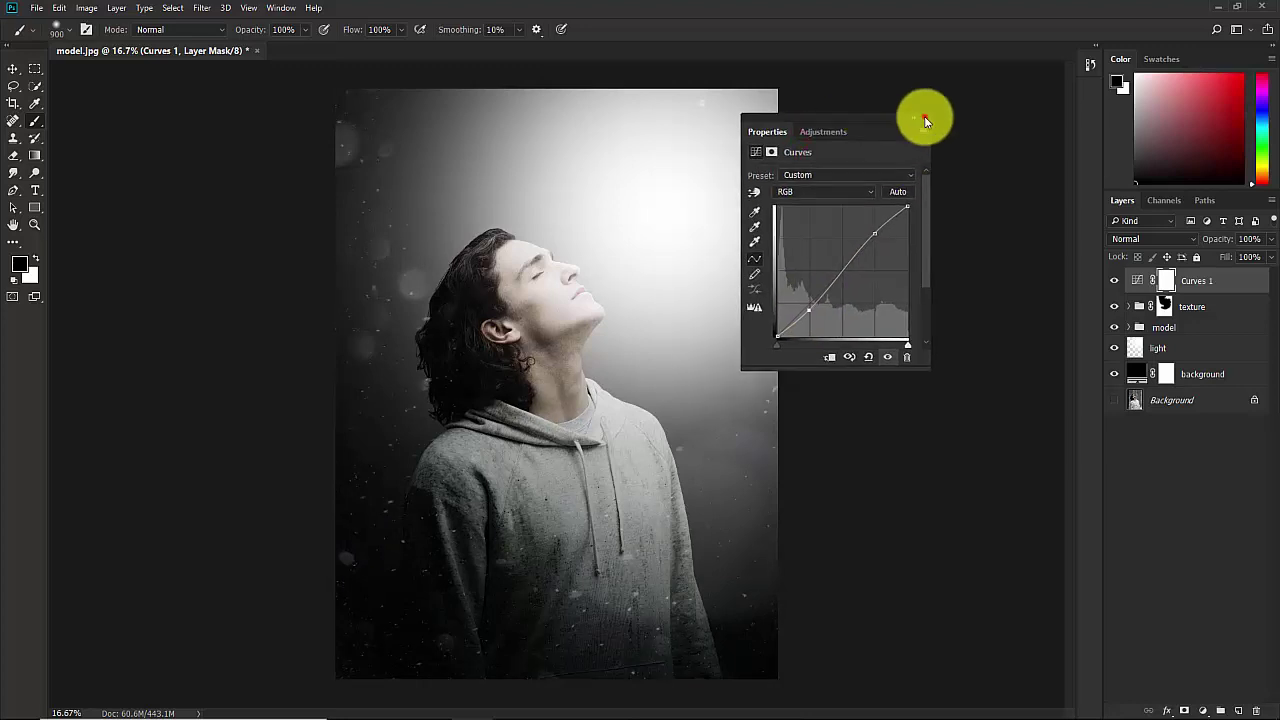
{"action": "left_click", "coordinate": [925, 121]}
{"action": "left_click", "coordinate": [1113, 281]}
{"action": "left_click", "coordinate": [1113, 281]}
{"action": "left_click", "coordinate": [1194, 528]}
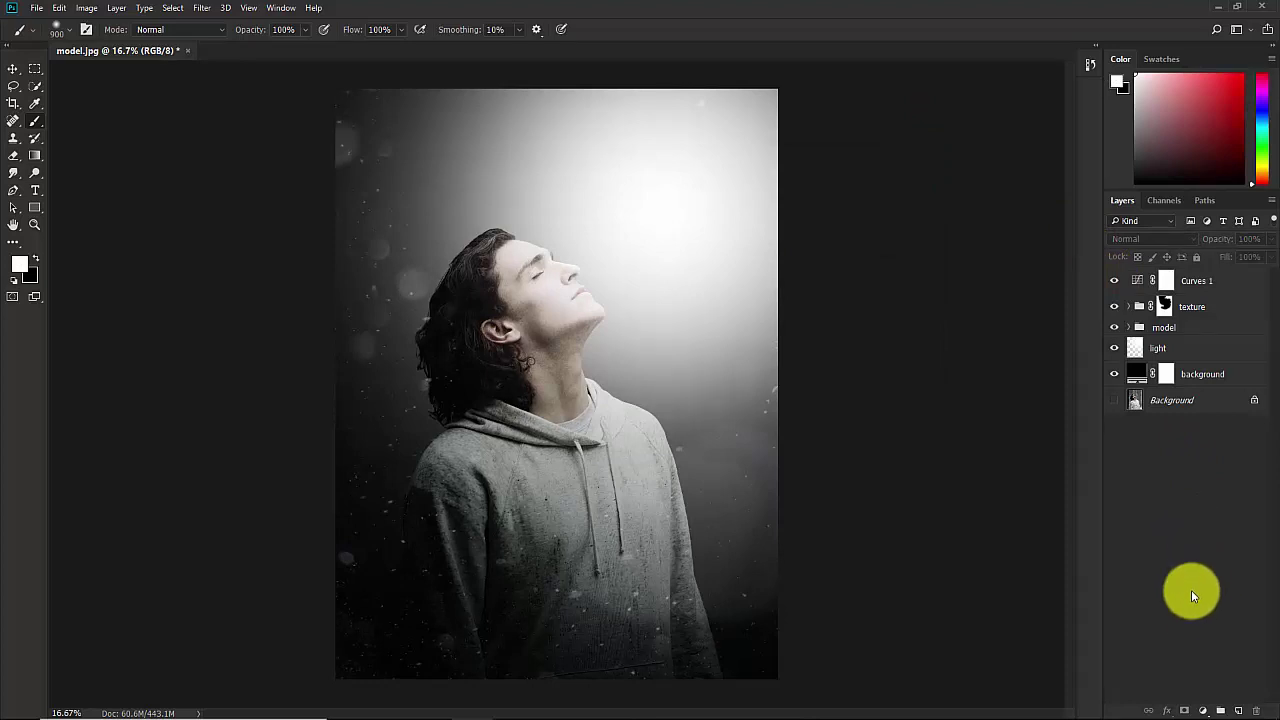
Add a Curves 2 adjustment on the Blue channel with upper and lower control points
{"action": "left_click", "coordinate": [1205, 710]}
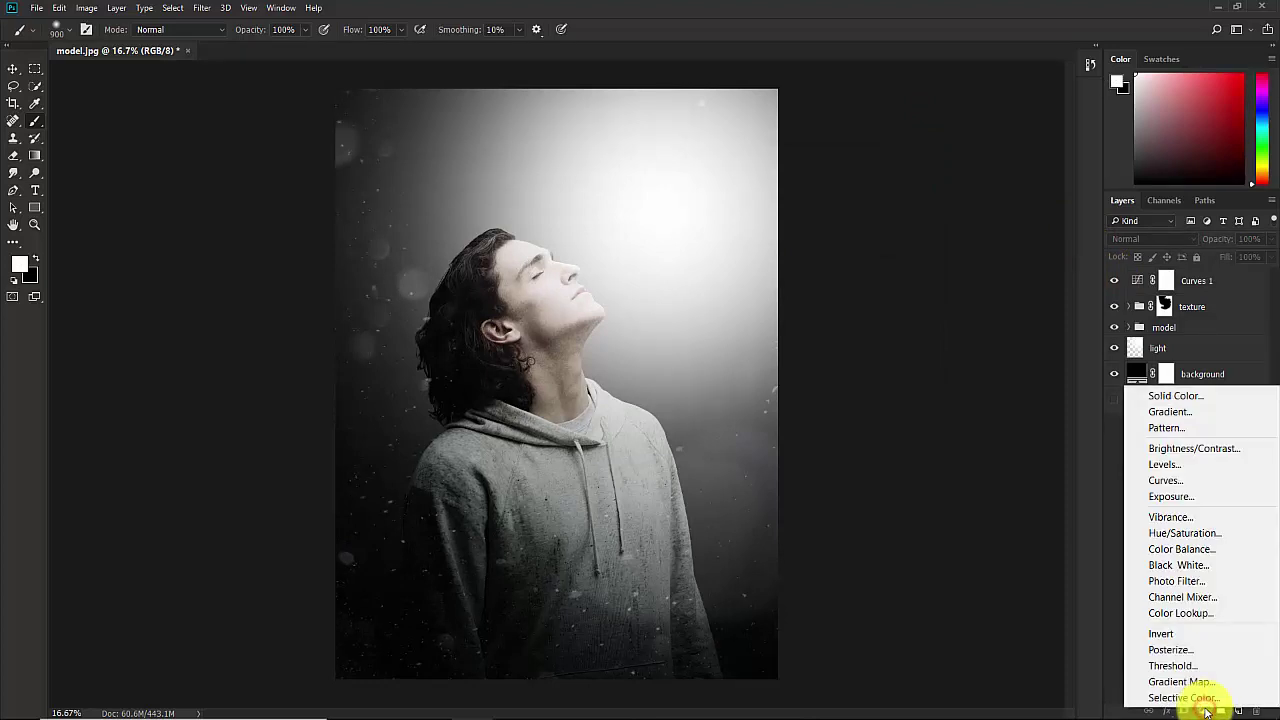
{"action": "left_click", "coordinate": [1185, 481]}
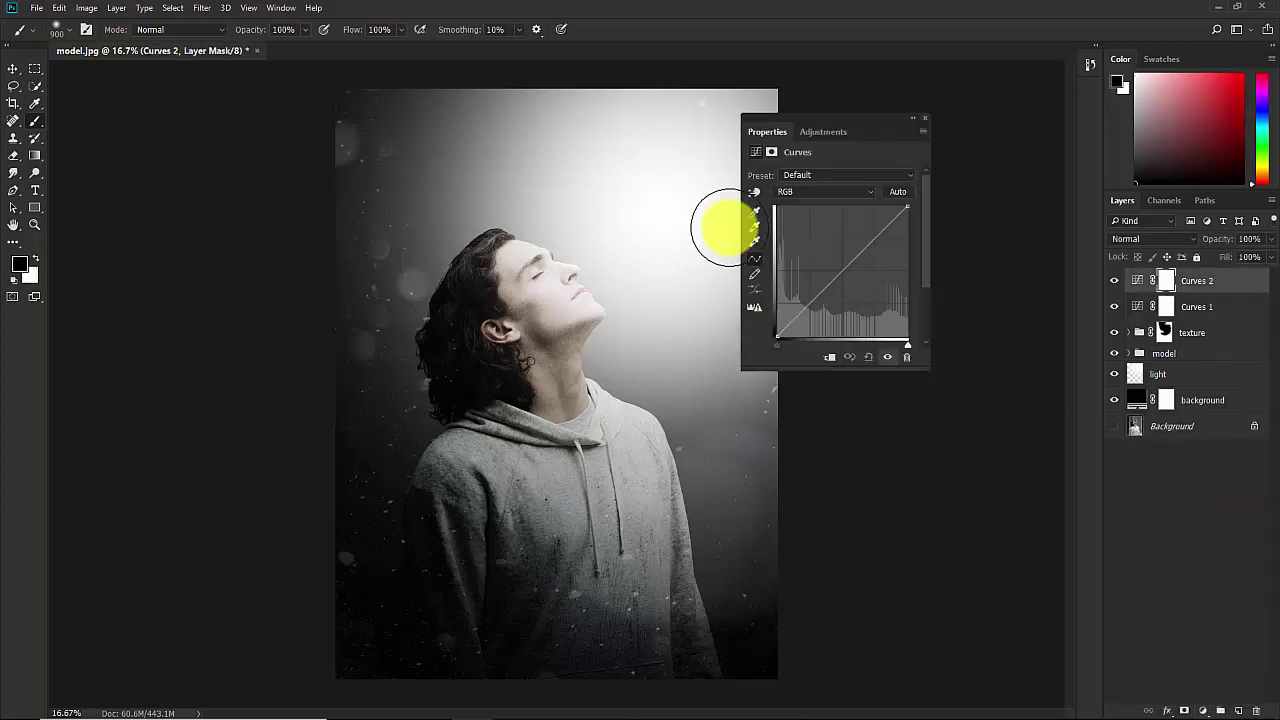
{"action": "left_click_drag", "start_coordinate": [837, 114], "coordinate": [891, 109]}
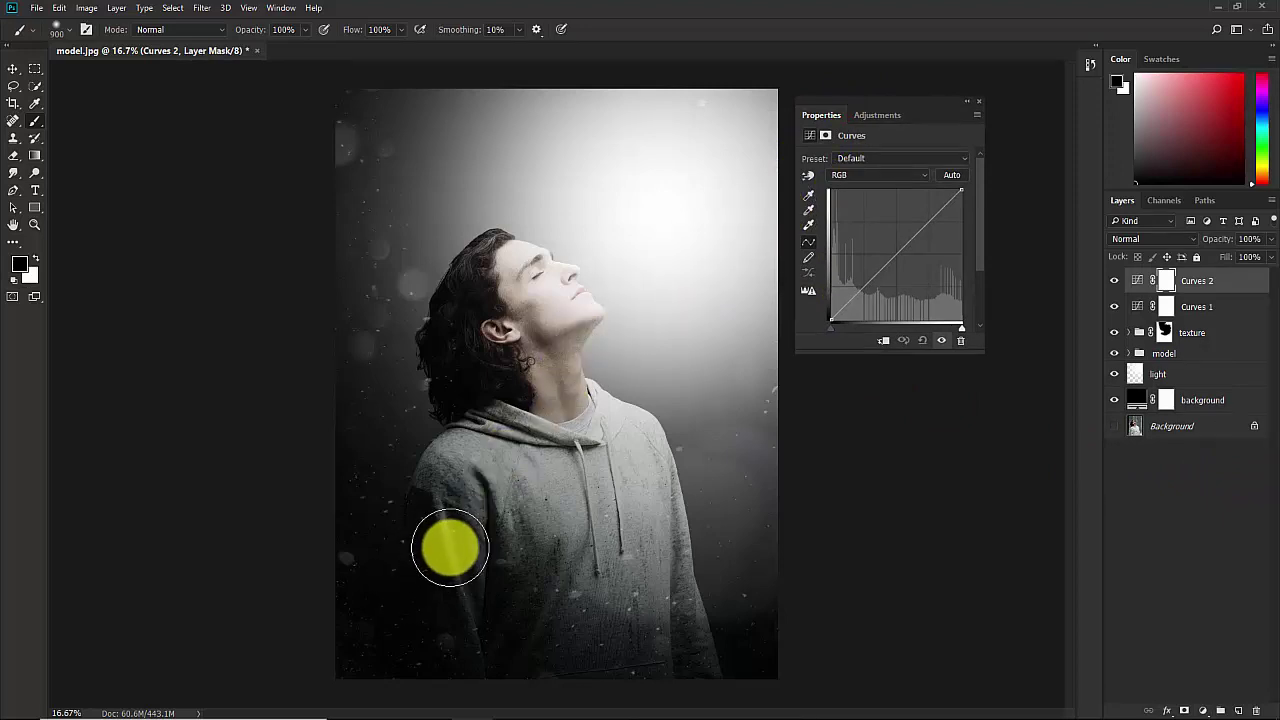
{"action": "left_click", "coordinate": [860, 175]}
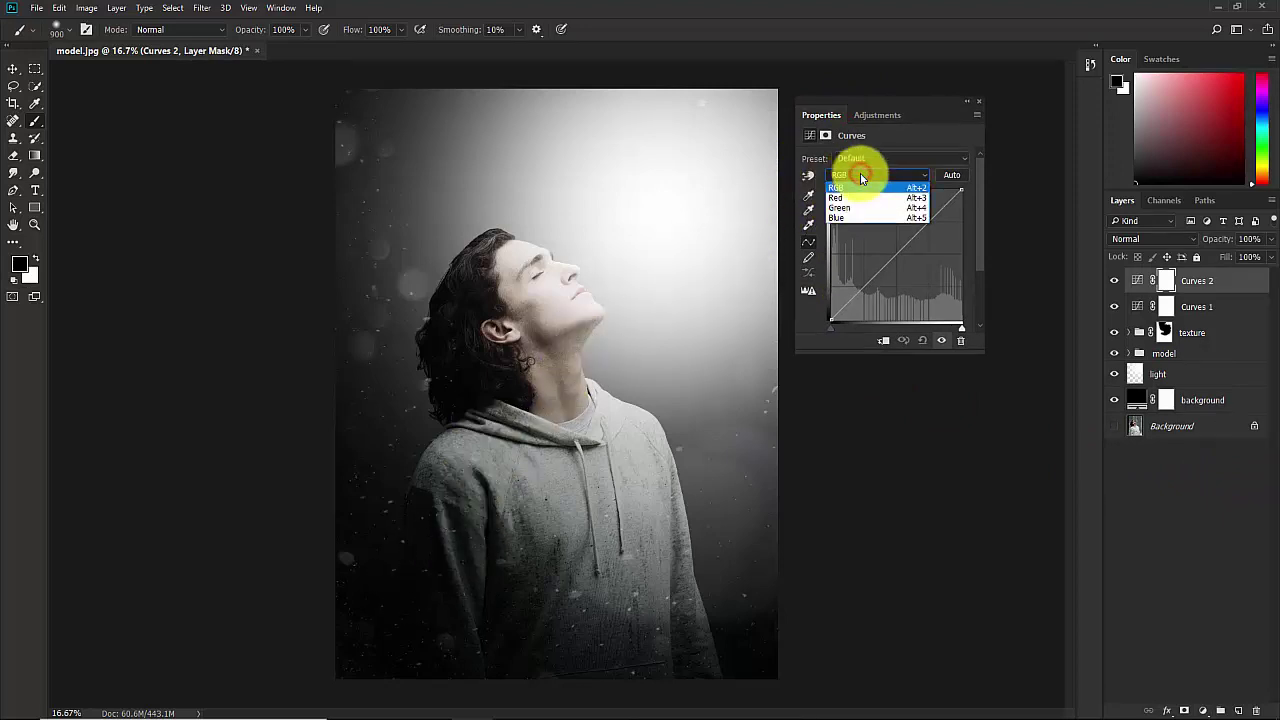
{"action": "left_click", "coordinate": [841, 216]}
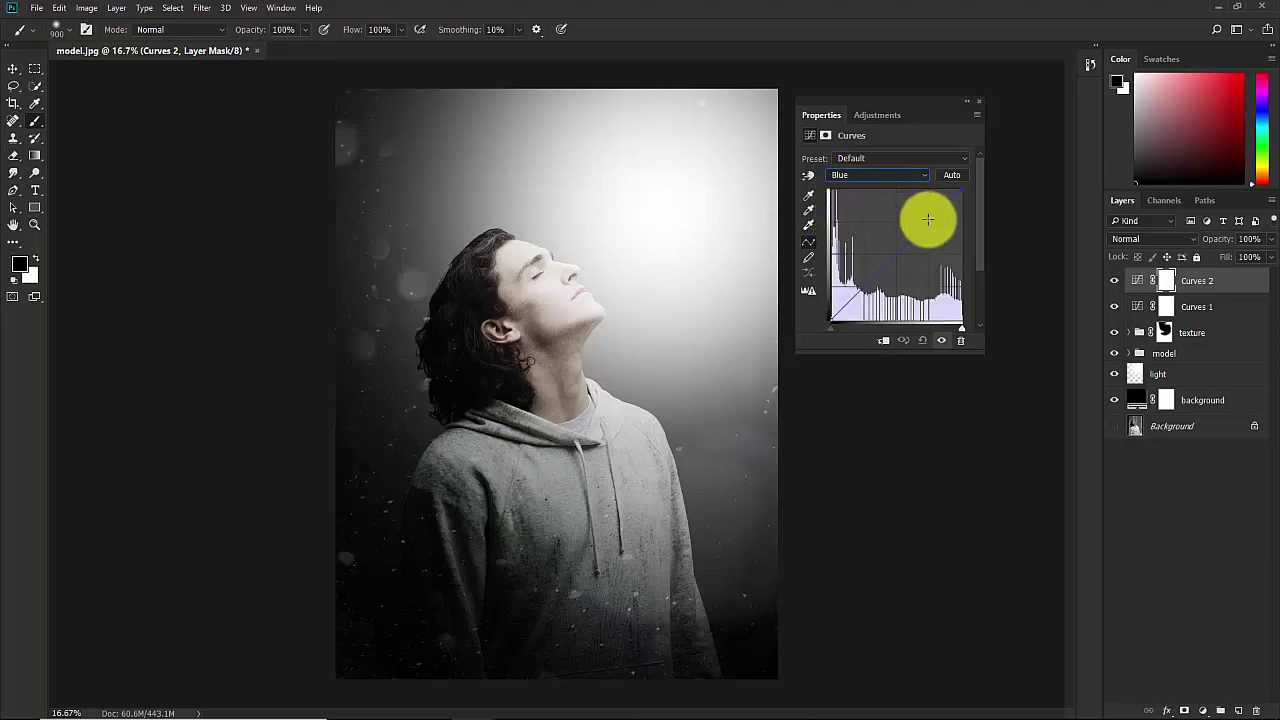
{"action": "left_click", "coordinate": [928, 221]}
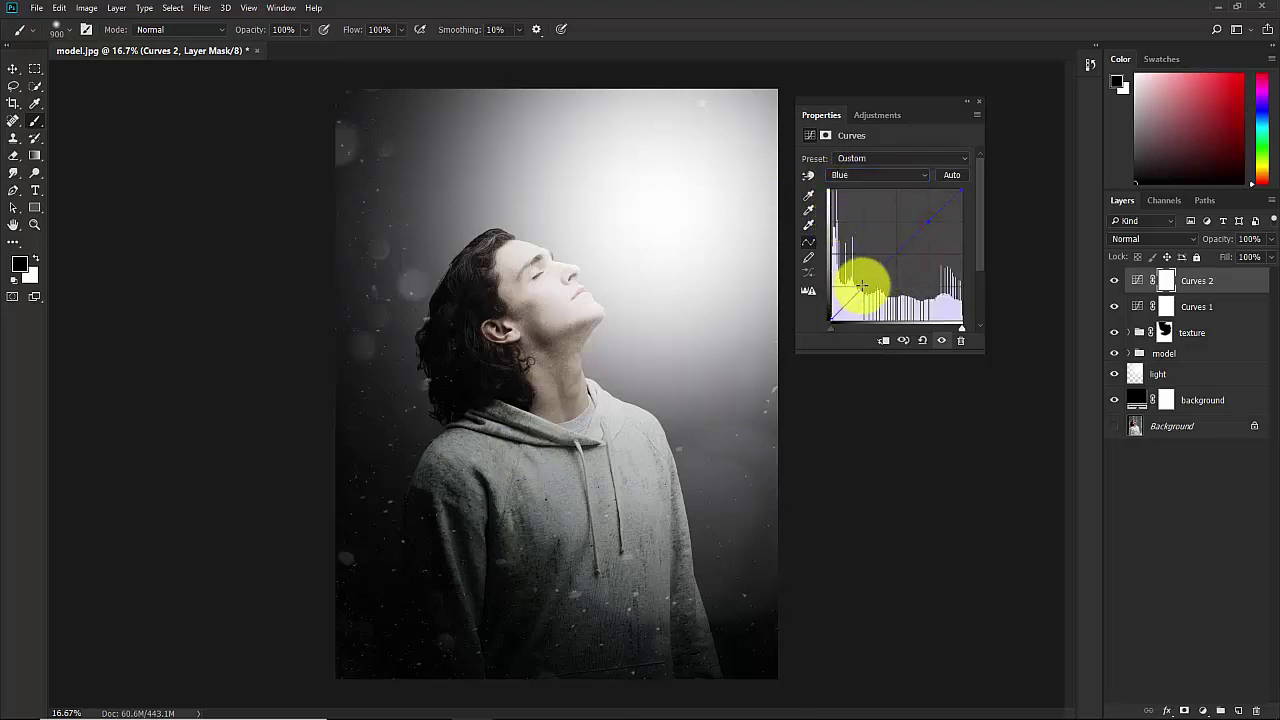
{"action": "left_click", "coordinate": [862, 287]}
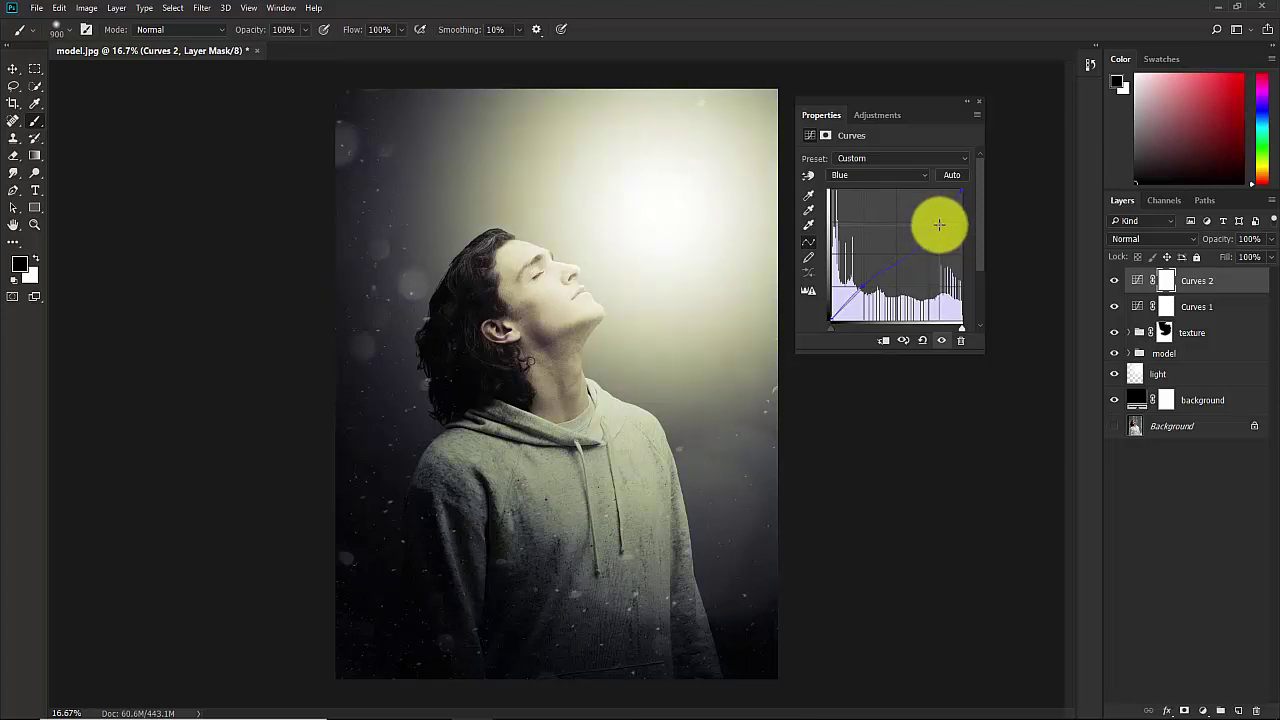
Bend the Blue curve and raise its black point to tint shadows blue and highlights yellow
{"action": "left_click", "coordinate": [939, 227]}
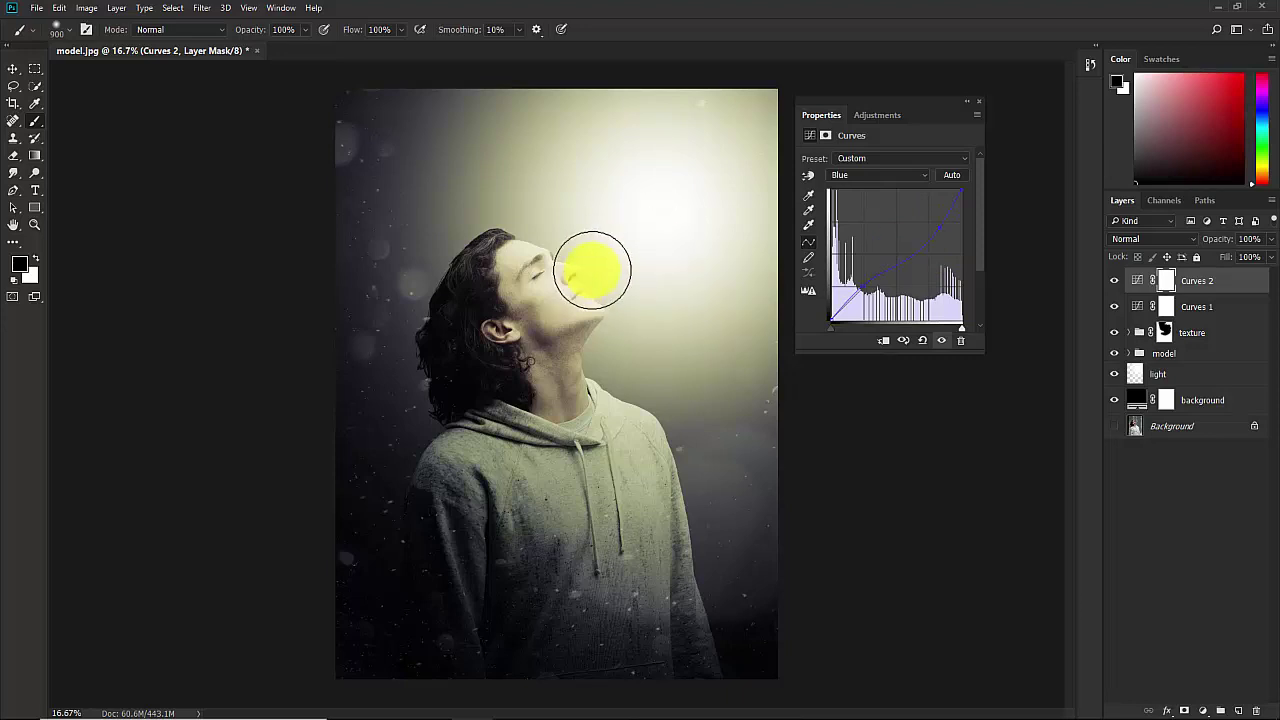
{"action": "left_click", "coordinate": [861, 290]}
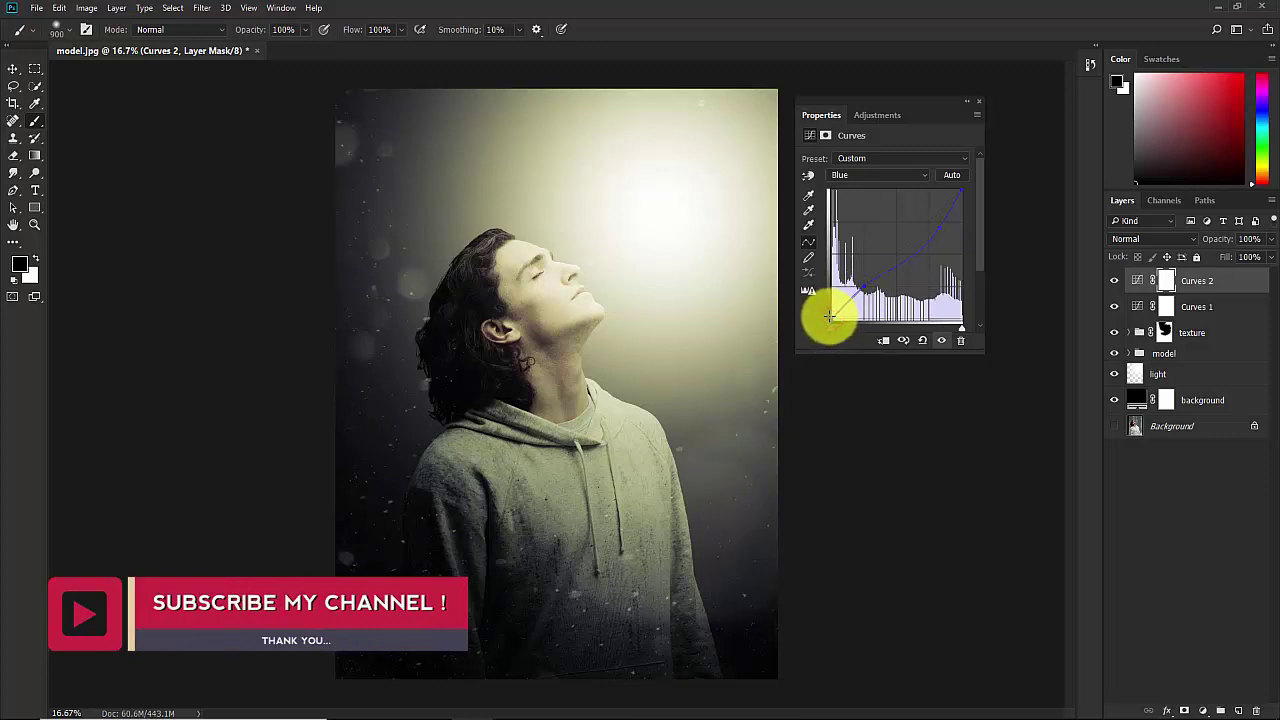
{"action": "left_click_drag", "start_coordinate": [829, 312], "coordinate": [829, 306]}
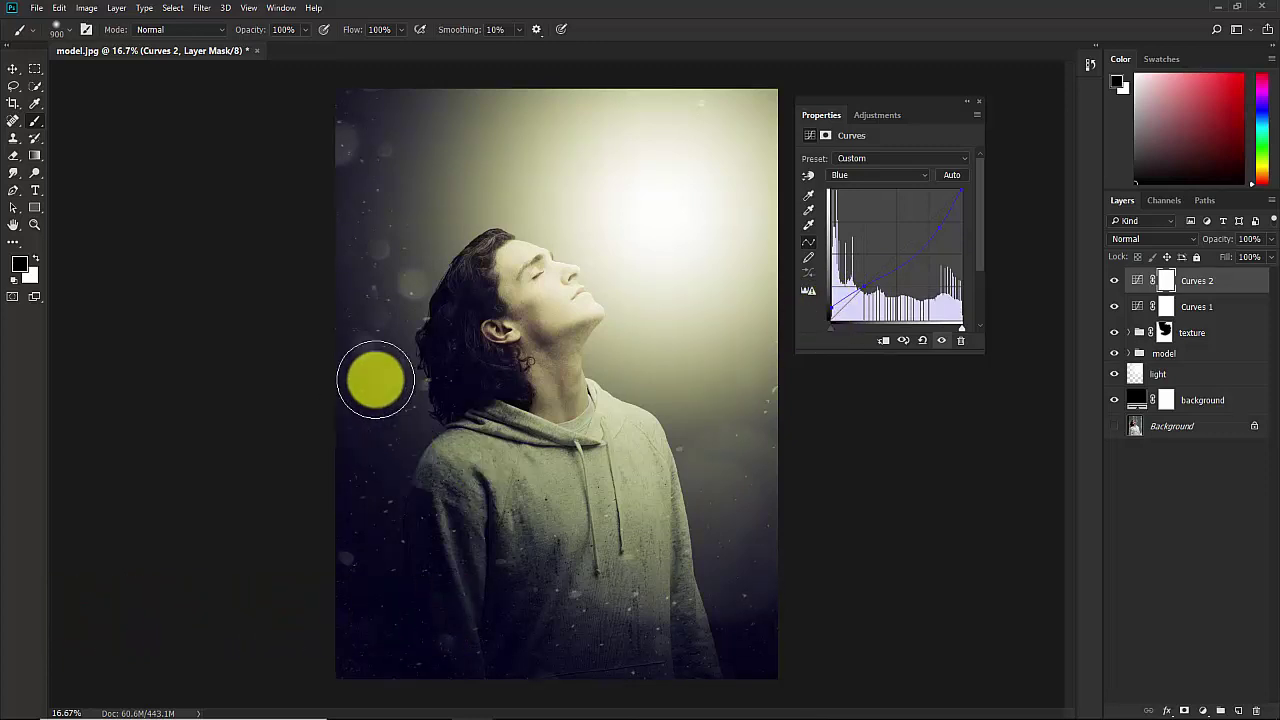
{"action": "left_click", "coordinate": [830, 306]}
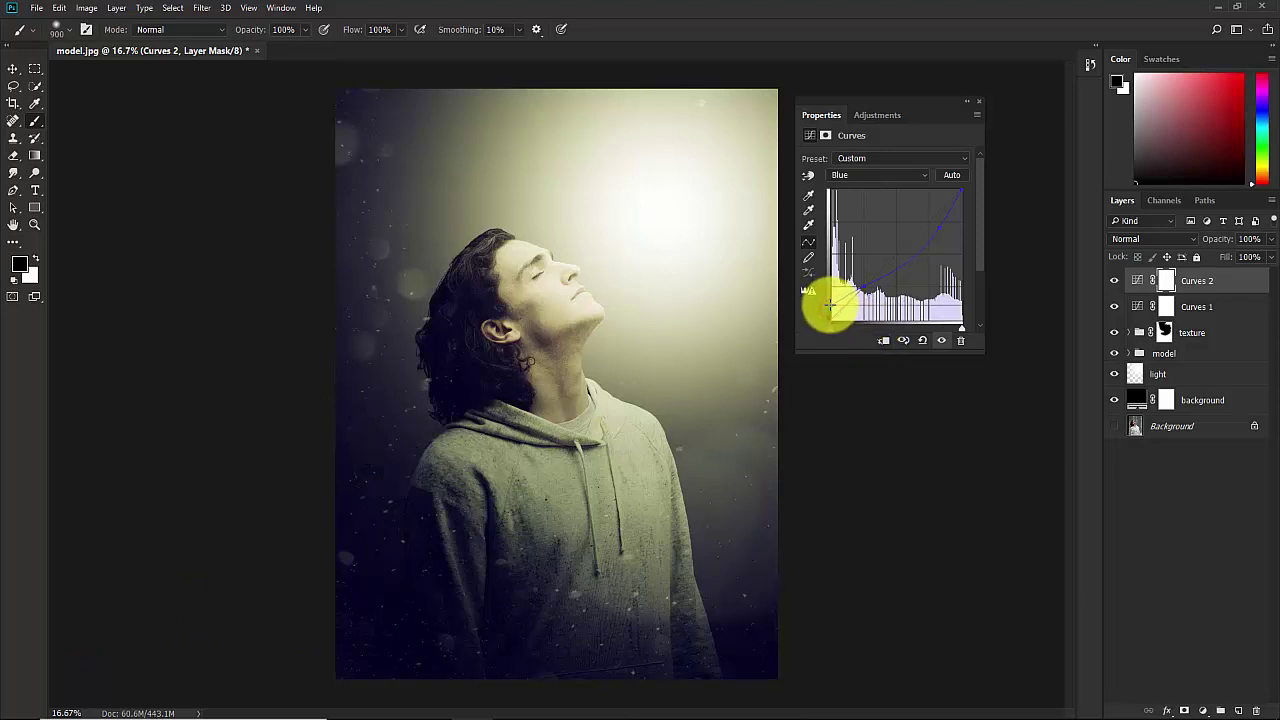
{"action": "left_click", "coordinate": [977, 104]}
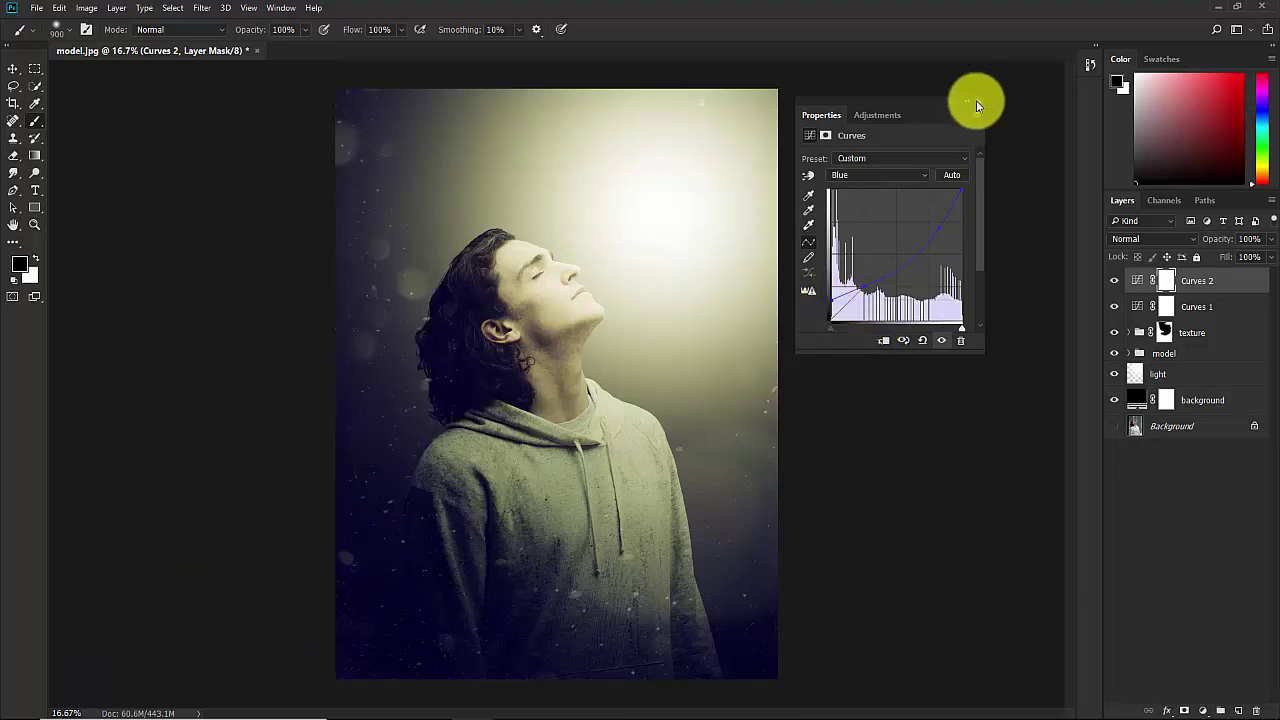
{"action": "left_click", "coordinate": [1113, 281]}
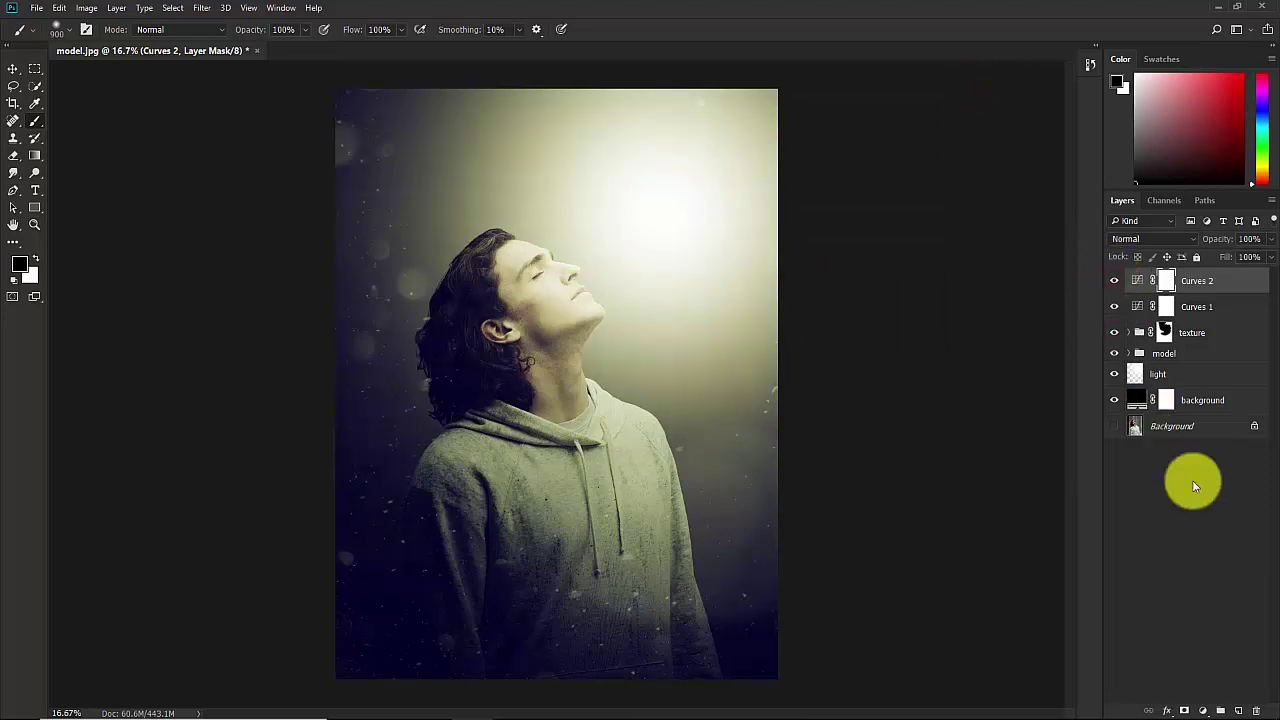
{"action": "left_click", "coordinate": [1222, 539]}
{"action": "key", "text": "ctrl+minus"}
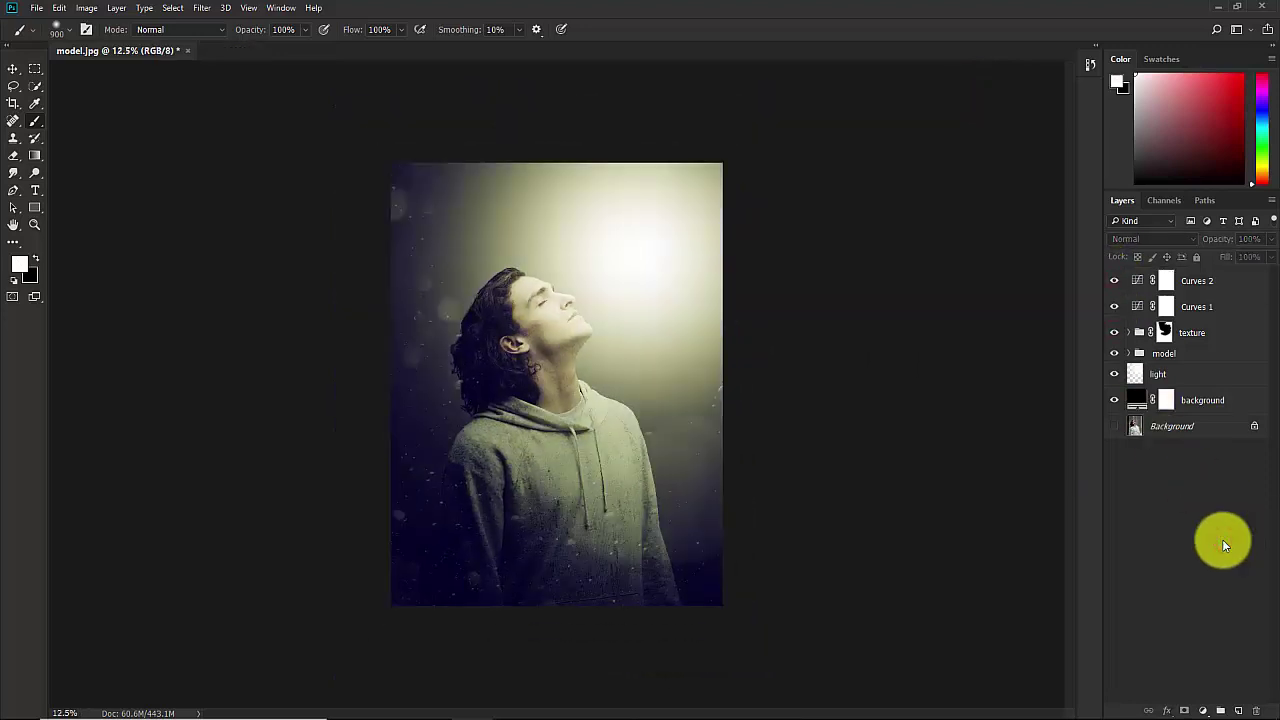
{"action": "key", "text": "ctrl+plus"}
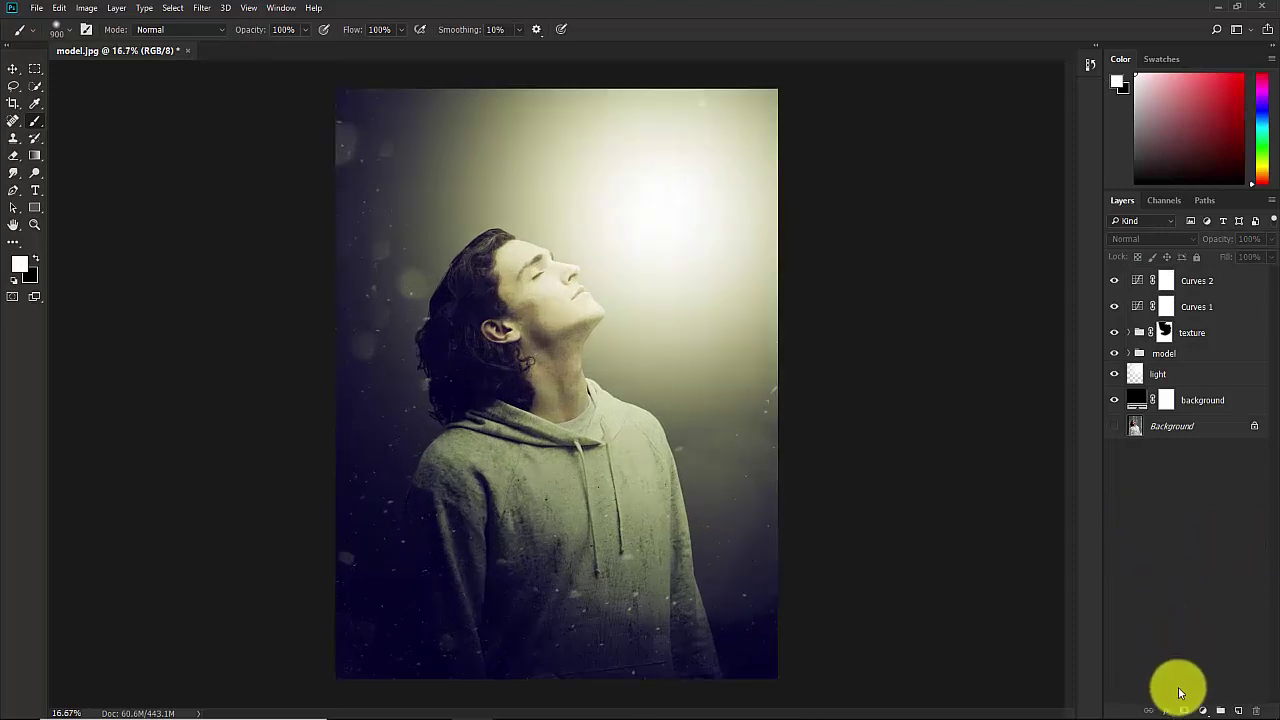
Add a Color Balance adjustment layer and nudge its Highlights toward cyan
{"action": "left_click", "coordinate": [1204, 710]}
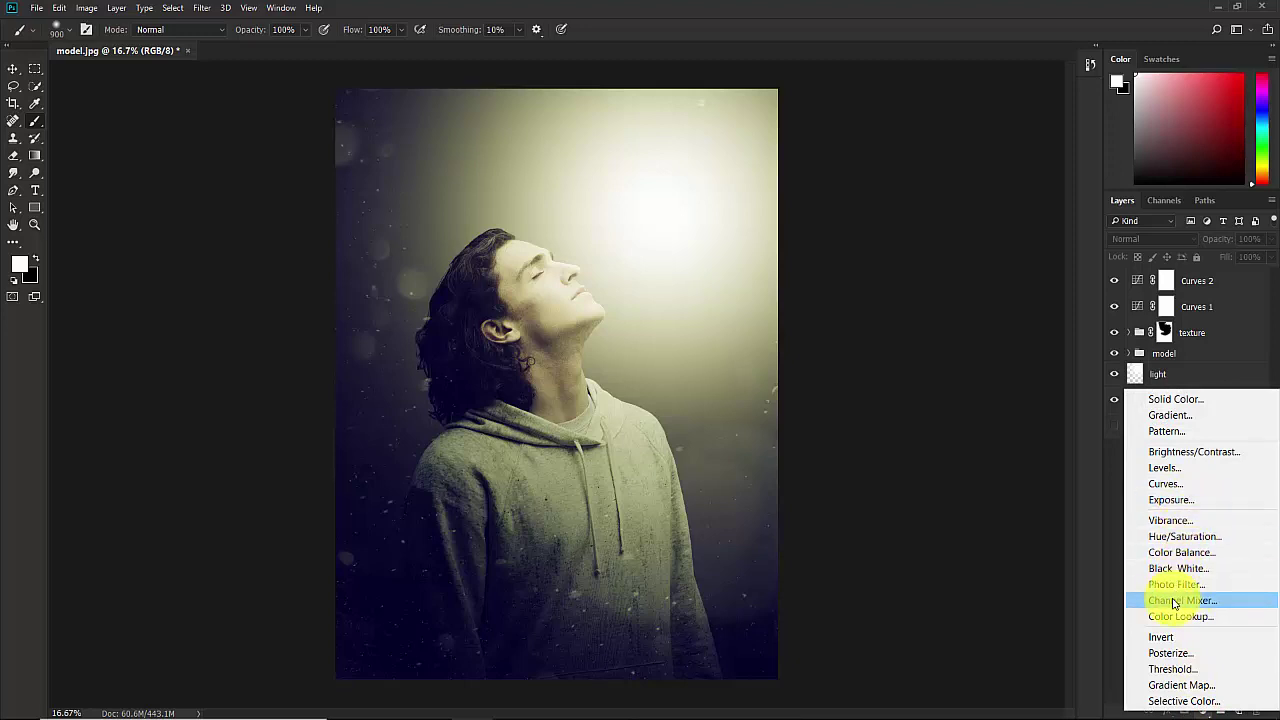
{"action": "left_click", "coordinate": [1178, 552]}
{"action": "left_click", "coordinate": [857, 160]}
{"action": "left_click", "coordinate": [860, 192]}
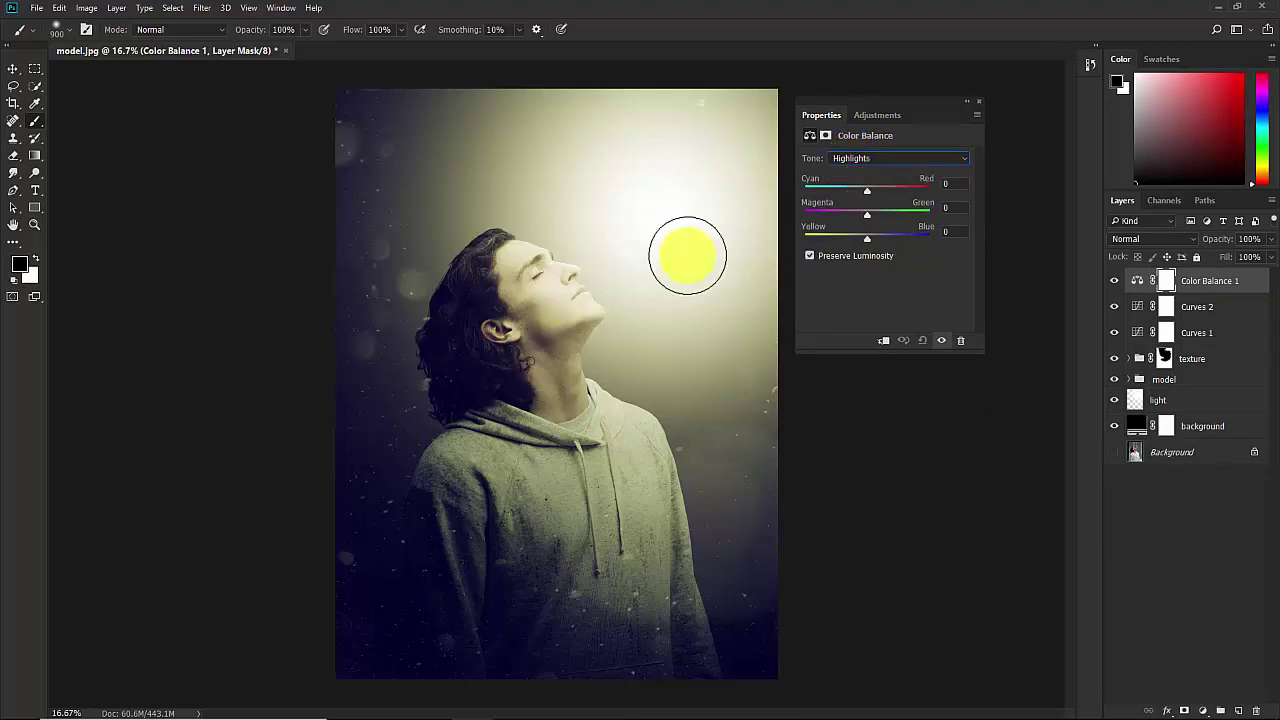
{"action": "left_click_drag", "start_coordinate": [866, 190], "coordinate": [890, 217]}
Set the Shadows to Cyan -26, Green +11, Yellow -3
{"action": "left_click", "coordinate": [853, 161]}
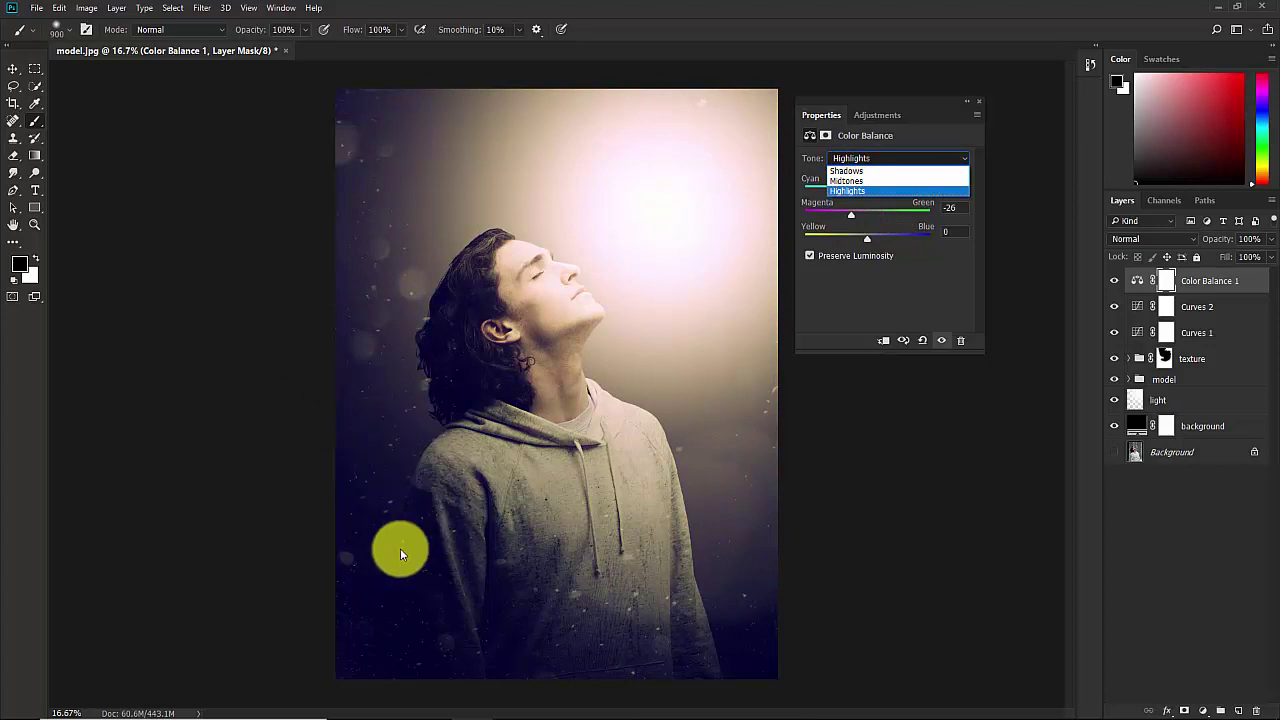
{"action": "left_click", "coordinate": [853, 170]}
{"action": "mouse_move", "coordinate": [885, 226]}
{"action": "left_mouse_down"}
{"action": "mouse_move", "coordinate": [871, 234]}
{"action": "mouse_move", "coordinate": [893, 236]}
{"action": "mouse_move", "coordinate": [866, 241]}
{"action": "left_mouse_up"}
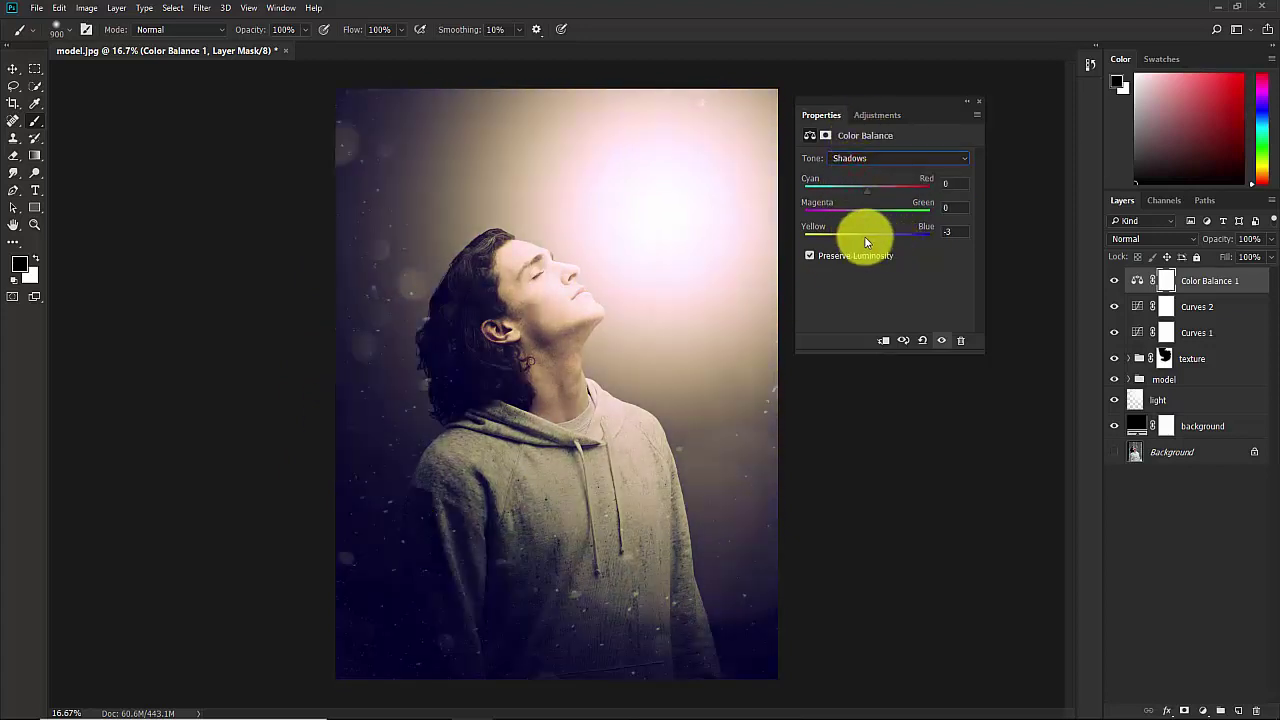
{"action": "mouse_move", "coordinate": [866, 189]}
{"action": "left_mouse_down"}
{"action": "mouse_move", "coordinate": [883, 215]}
{"action": "mouse_move", "coordinate": [873, 210]}
{"action": "left_mouse_up"}
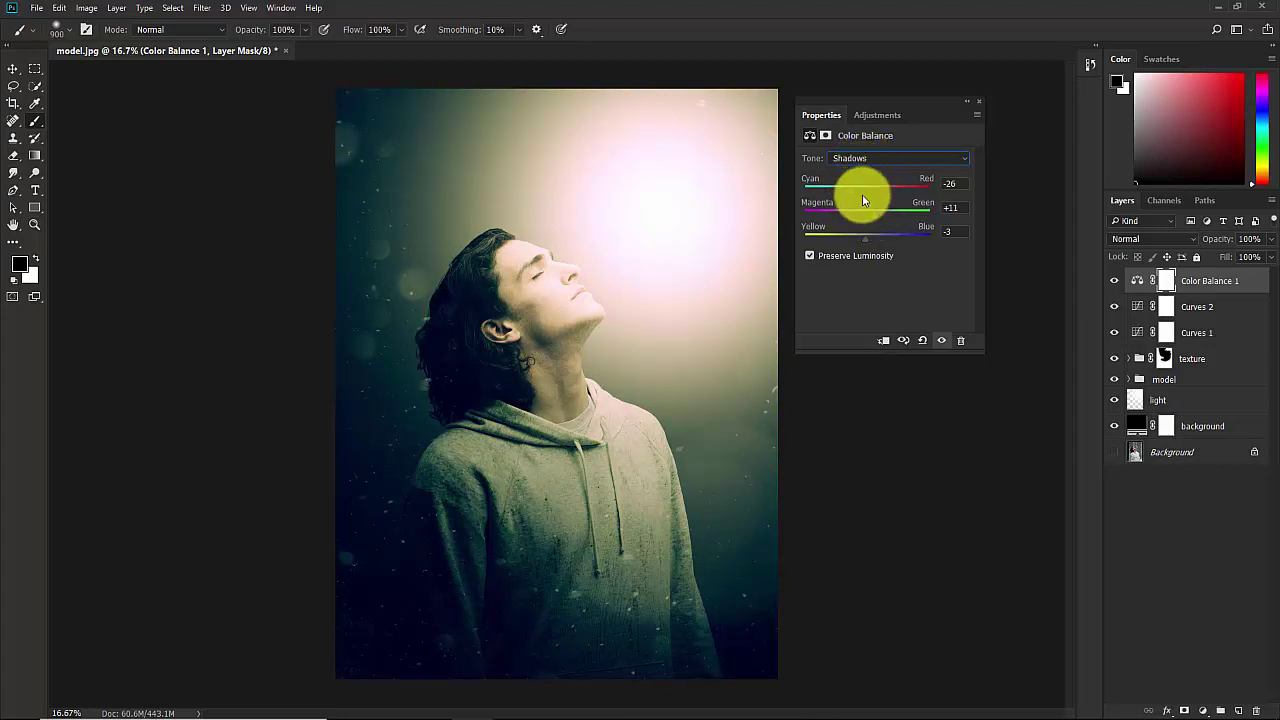
Finish the Highlights at +4, -11, -4, then hide Color Balance 1 to compare
{"action": "left_click", "coordinate": [849, 158]}
{"action": "left_click", "coordinate": [852, 192]}
{"action": "left_click_drag", "start_coordinate": [852, 211], "coordinate": [862, 240]}
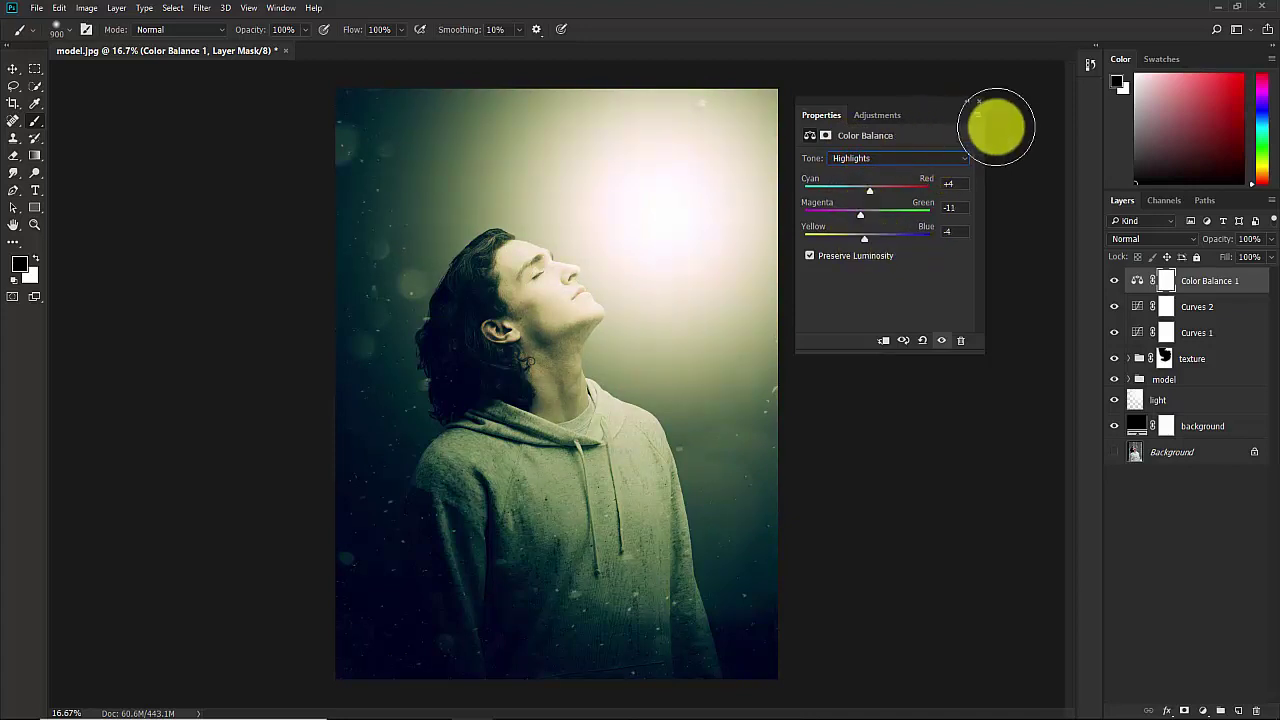
{"action": "left_click", "coordinate": [977, 99]}
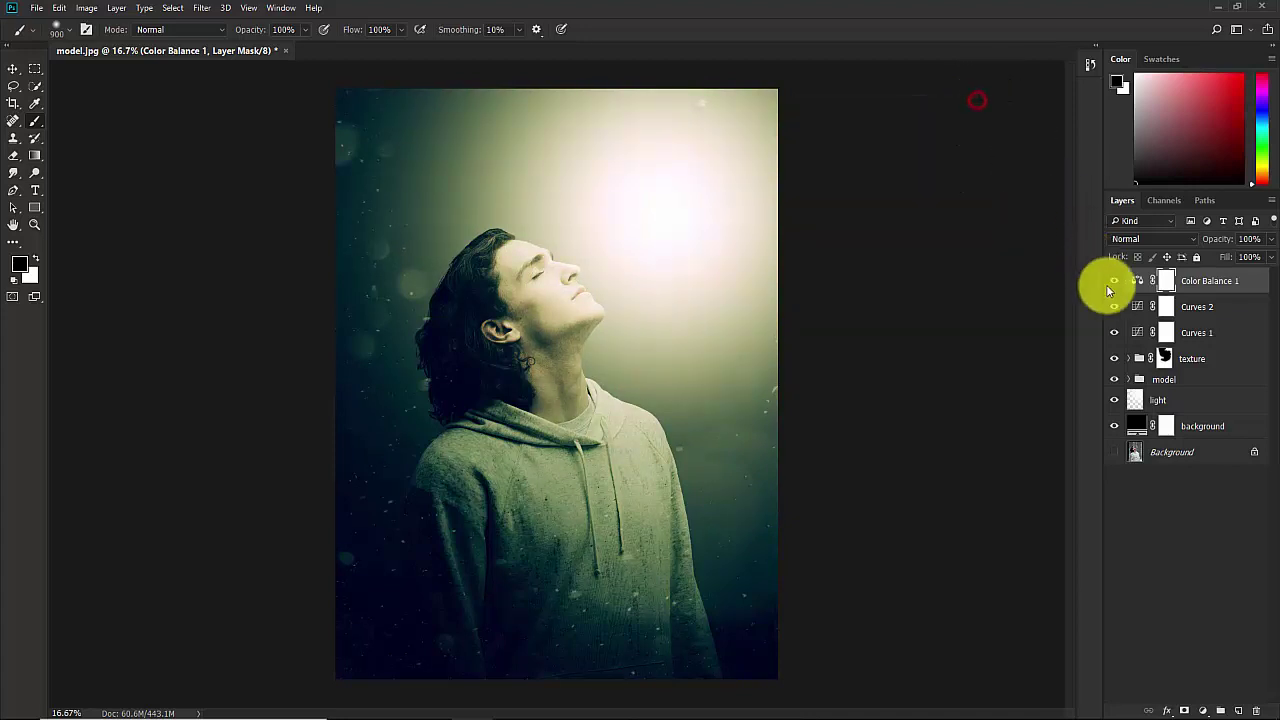
{"action": "left_click", "coordinate": [1111, 280]}
{"action": "left_click", "coordinate": [1111, 280]}
{"action": "key", "text": "x"}
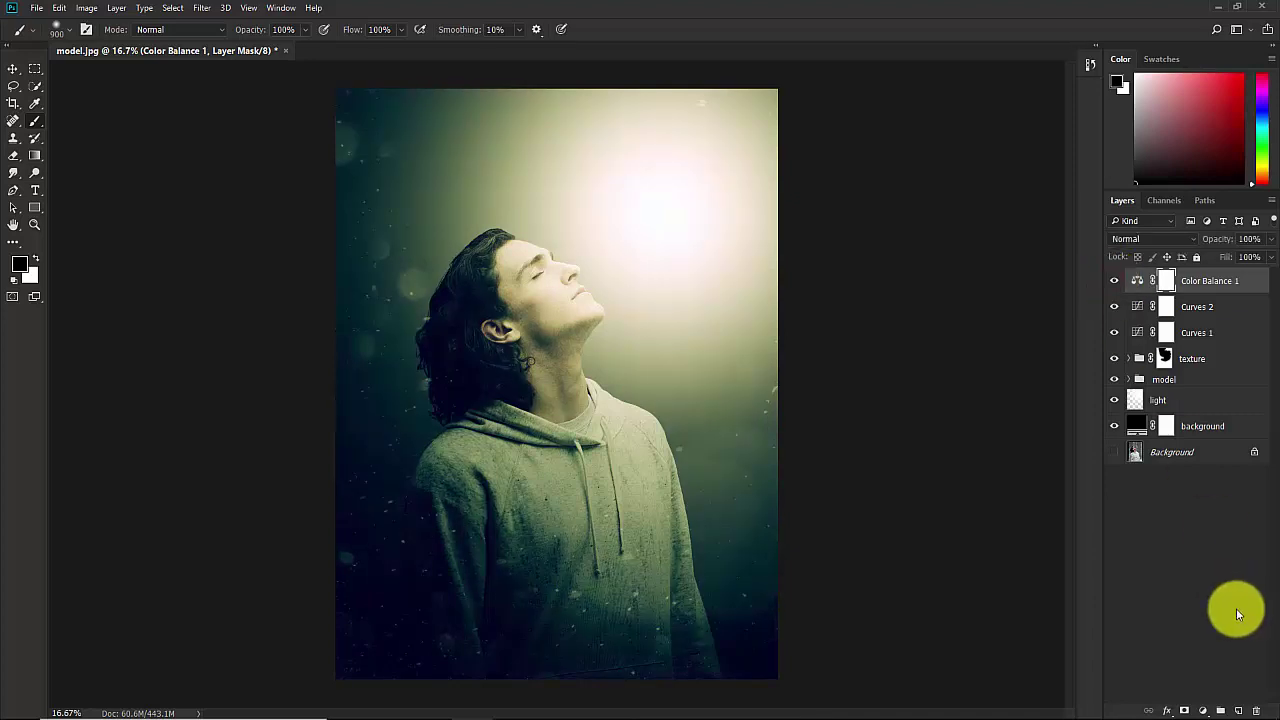
{"action": "left_click", "coordinate": [1210, 588]}
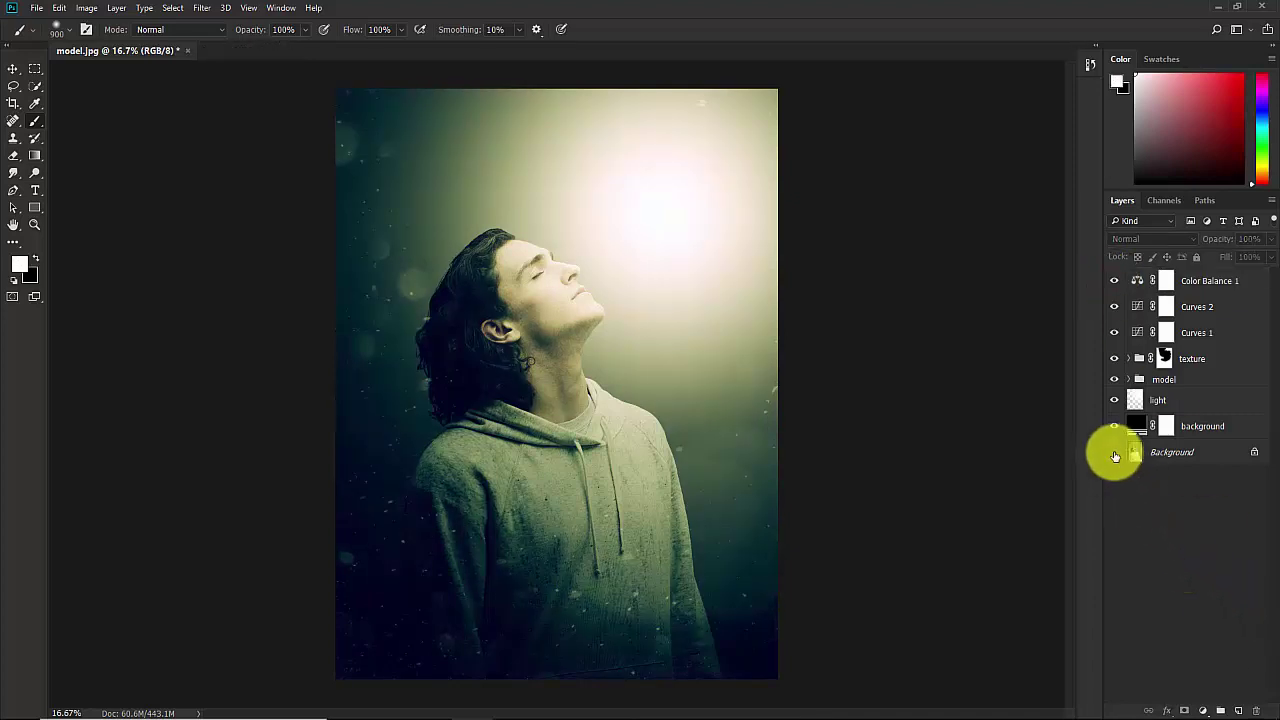
{"action": "key", "text": "alt"}
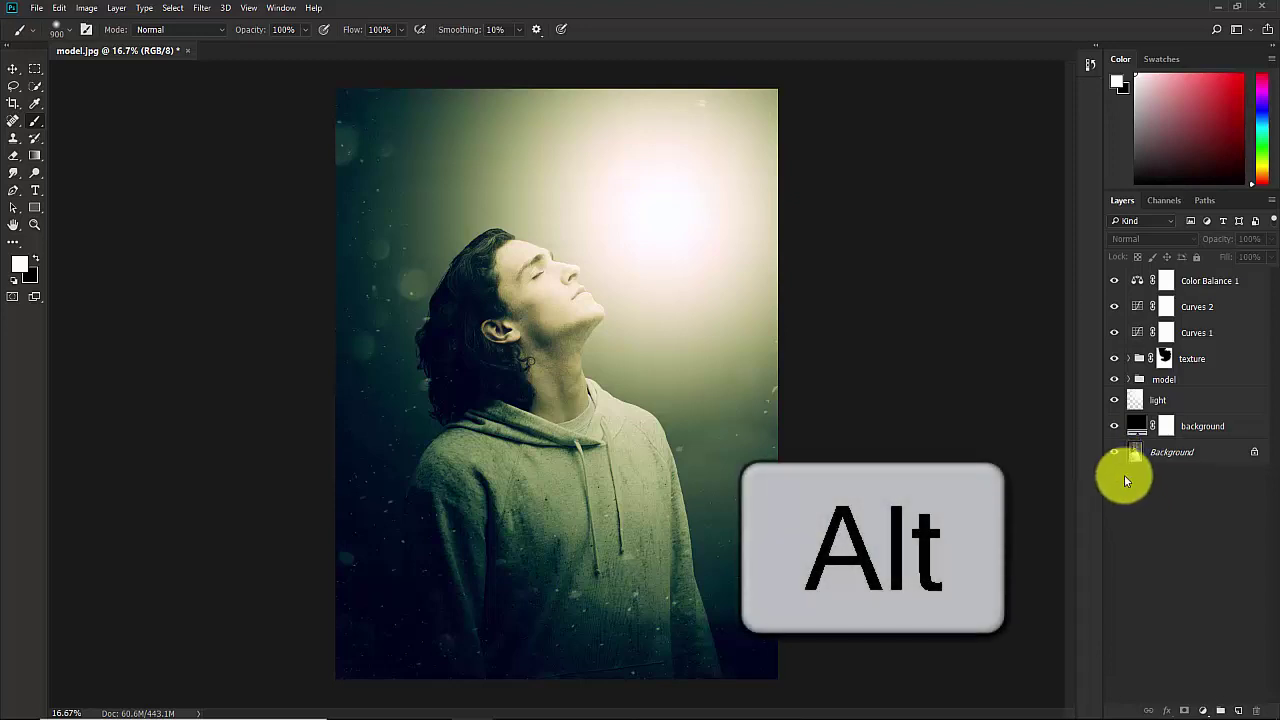
{"action": "left_click", "coordinate": [1115, 455], "text": "alt"}
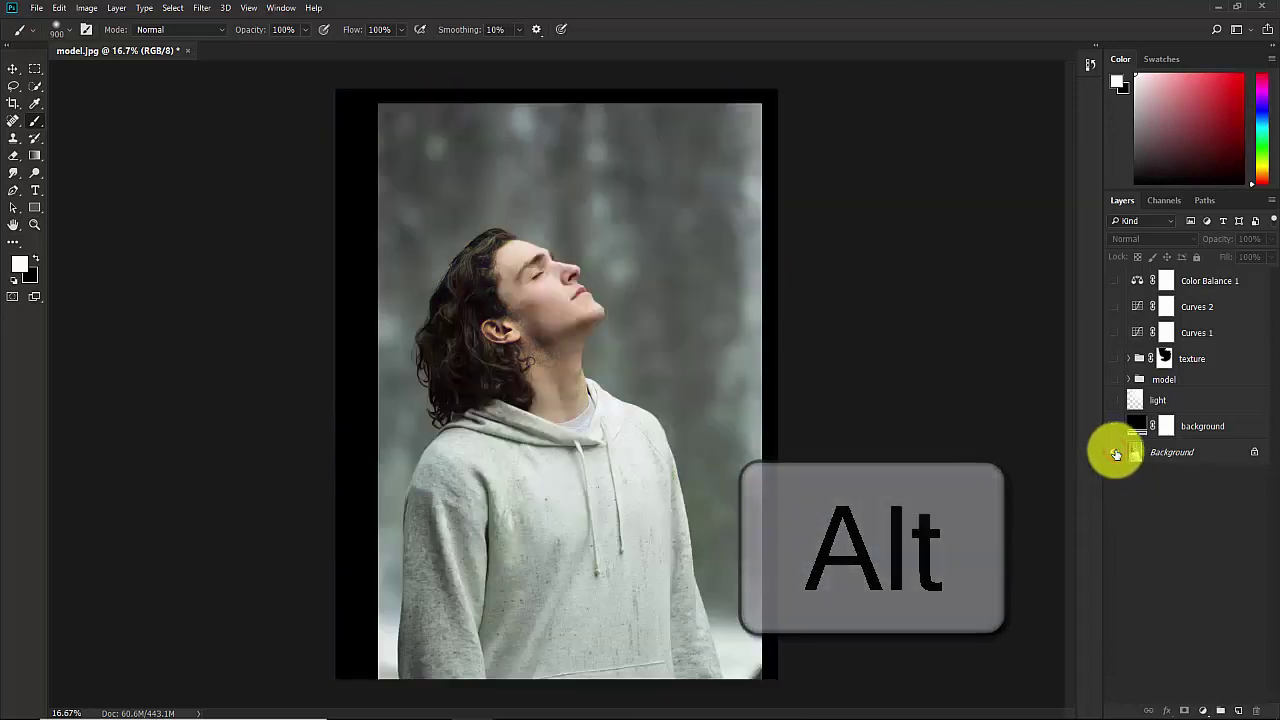
{"action": "left_click", "coordinate": [1115, 455], "text": "alt"}
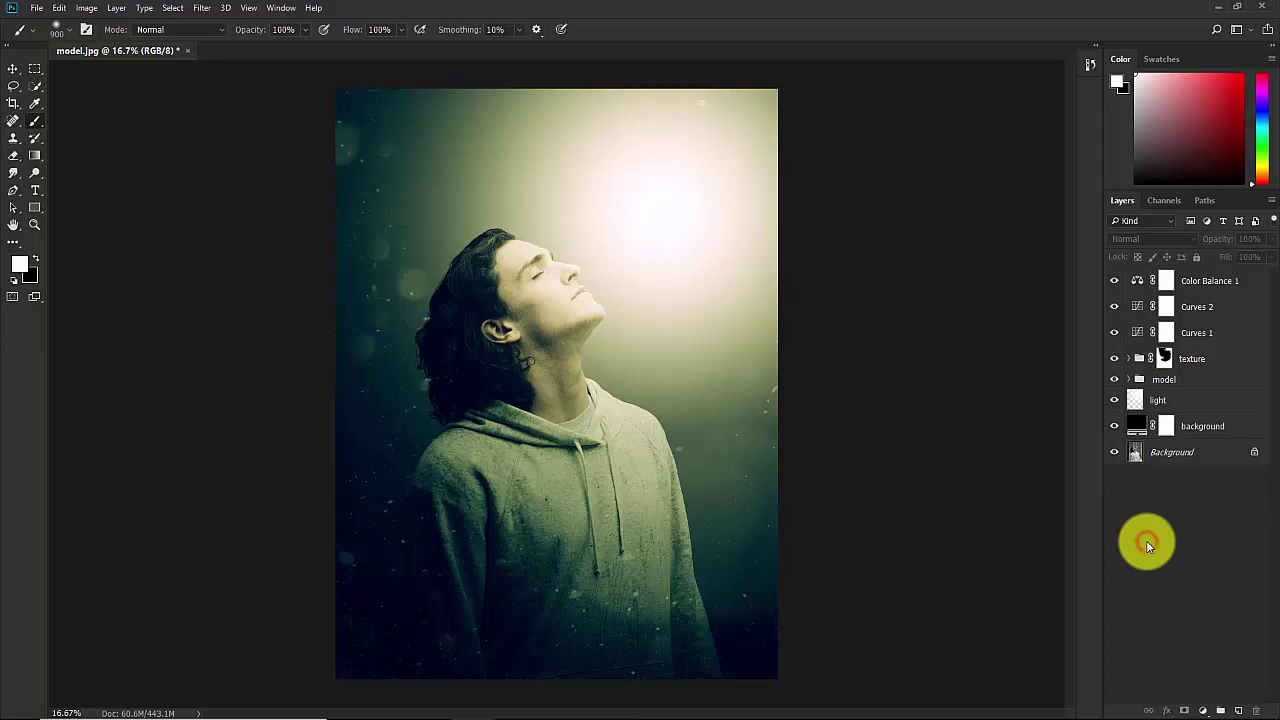